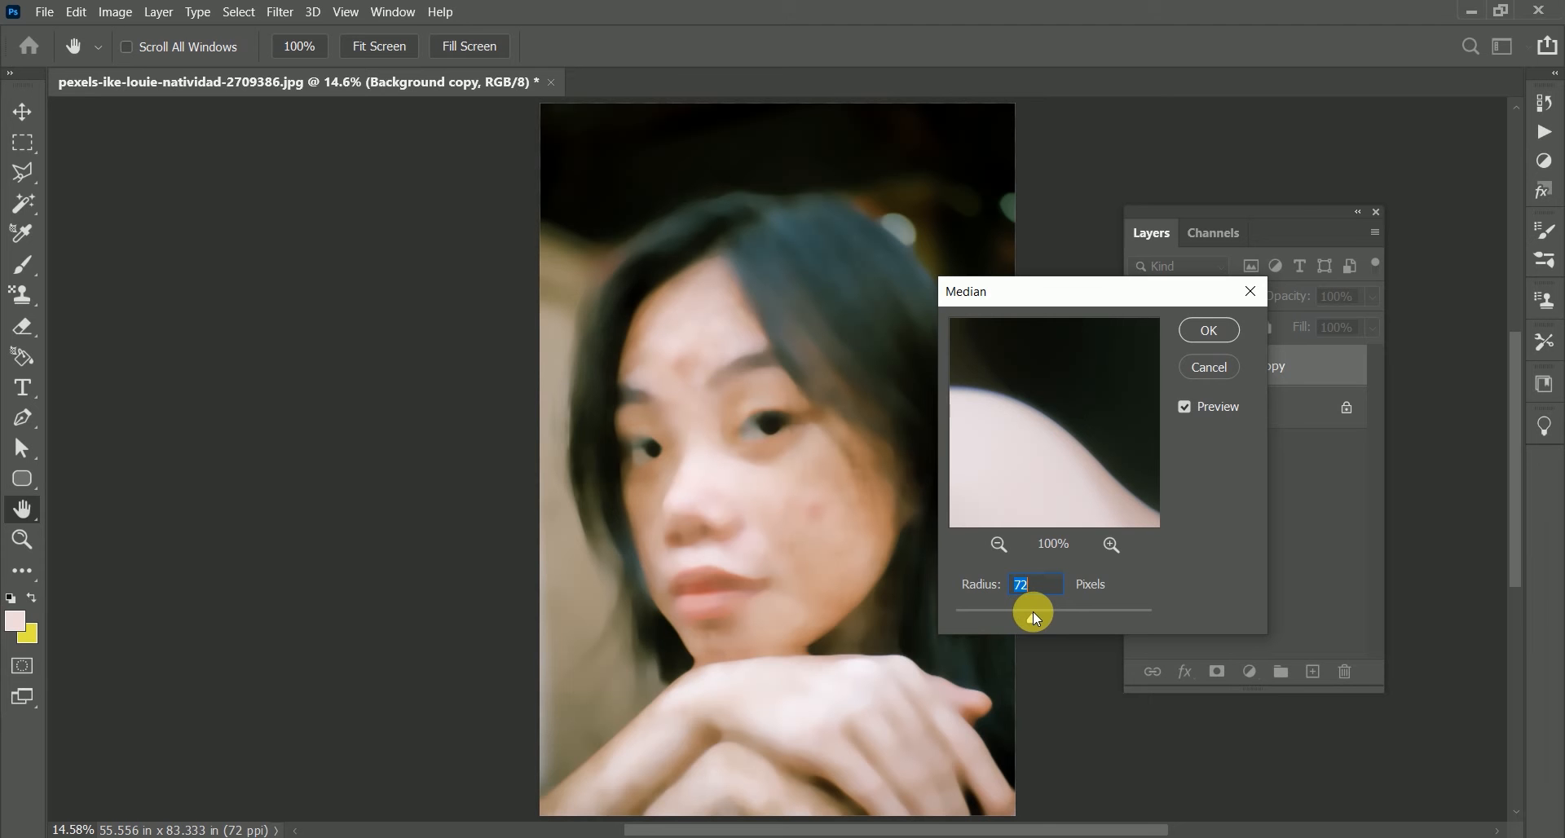
# Apply the Median filter to the Background copy layer with a radius of 83 pixels
pyautogui.moveTo(1033, 612); pyautogui.dragTo(1054, 620)
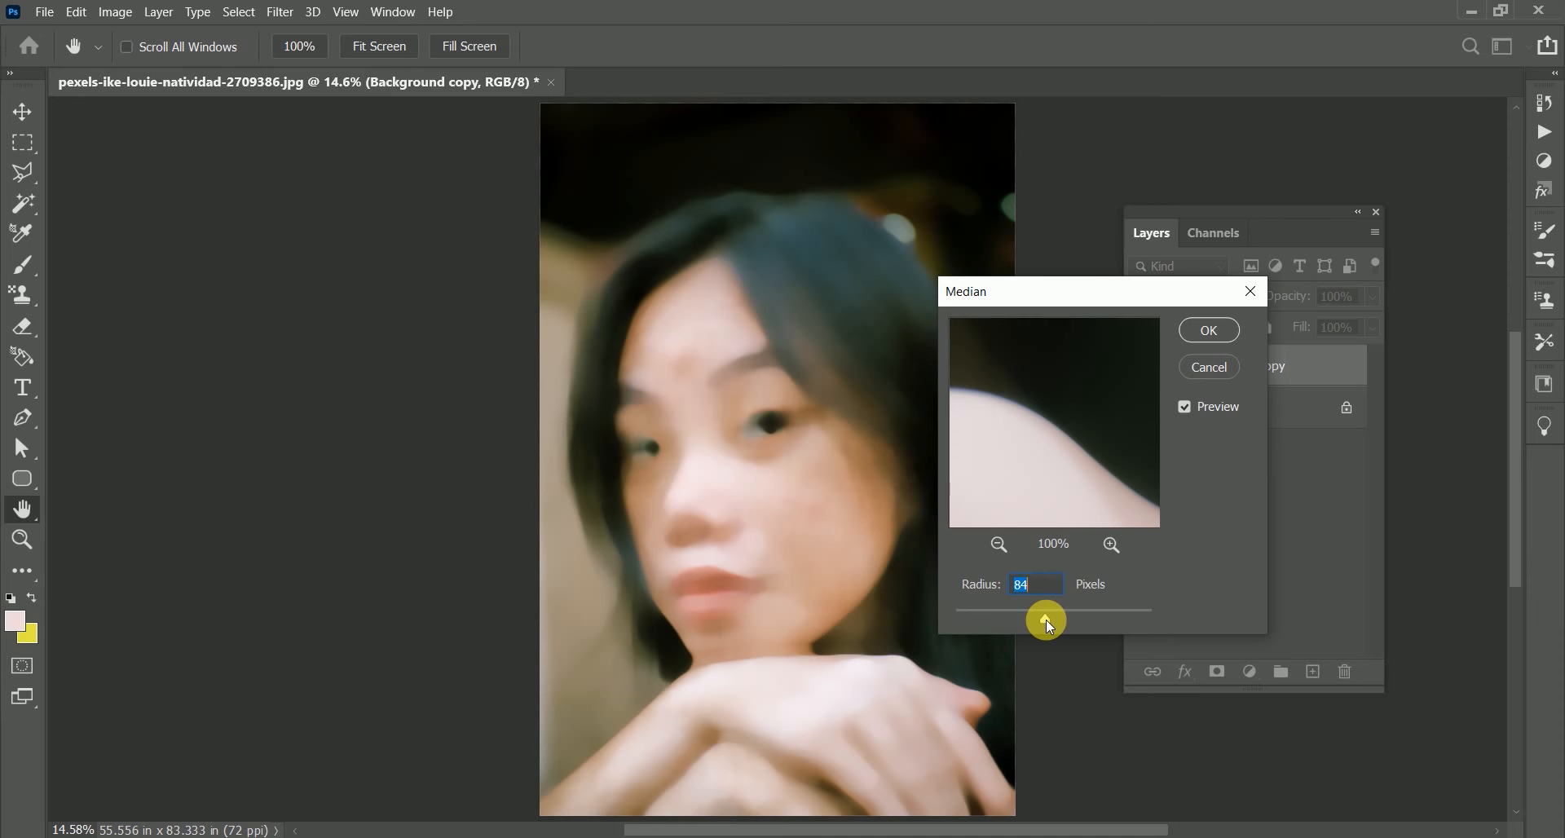
pyautogui.moveTo(1039, 620); pyautogui.dragTo(1032, 620)
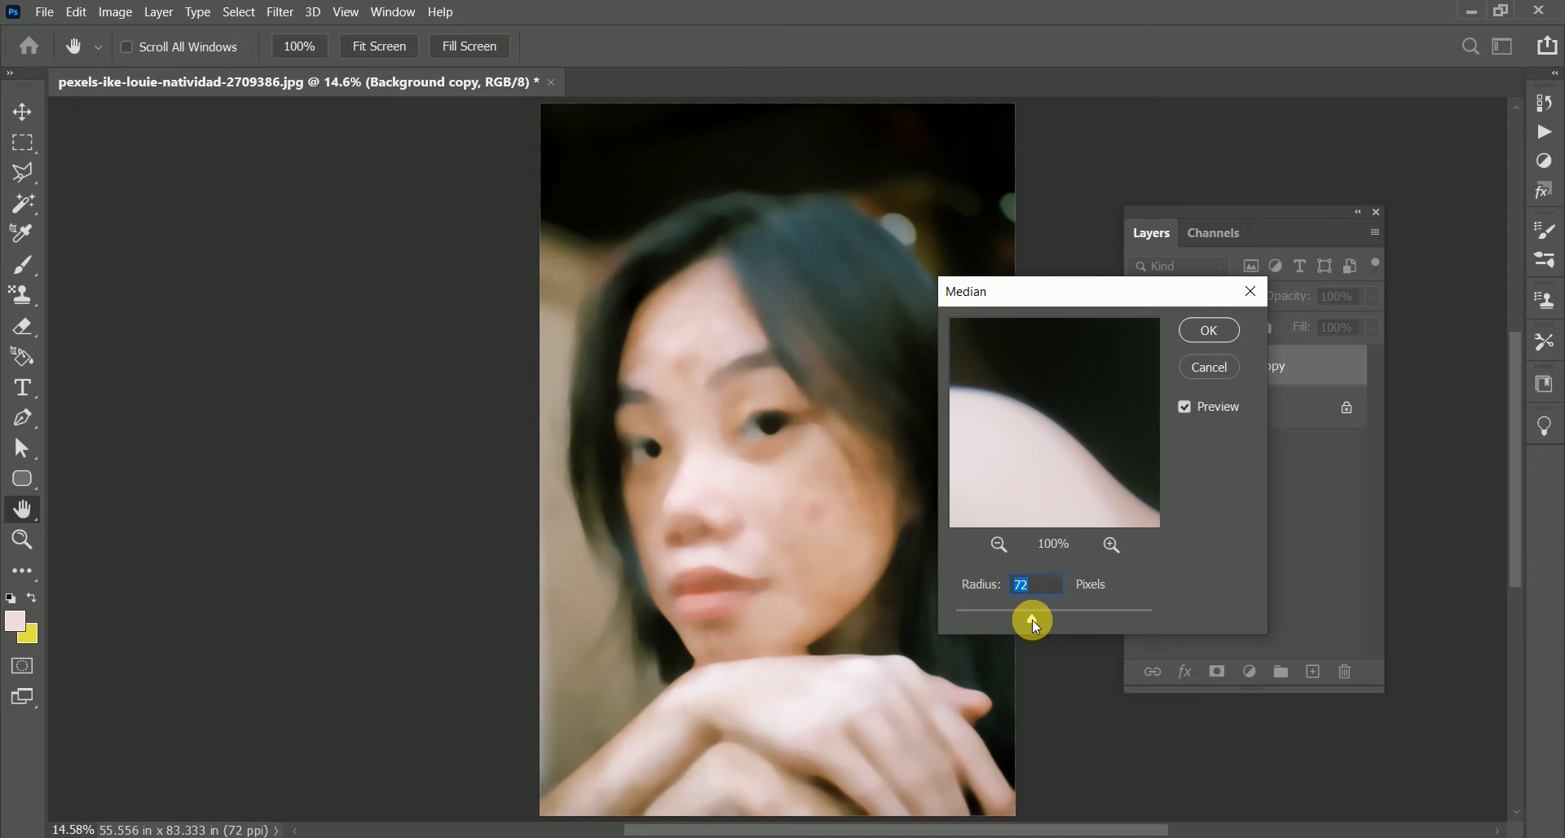
pyautogui.moveTo(1030, 620); pyautogui.dragTo(1030, 619)
pyautogui.moveTo(1040, 614); pyautogui.dragTo(1045, 614)
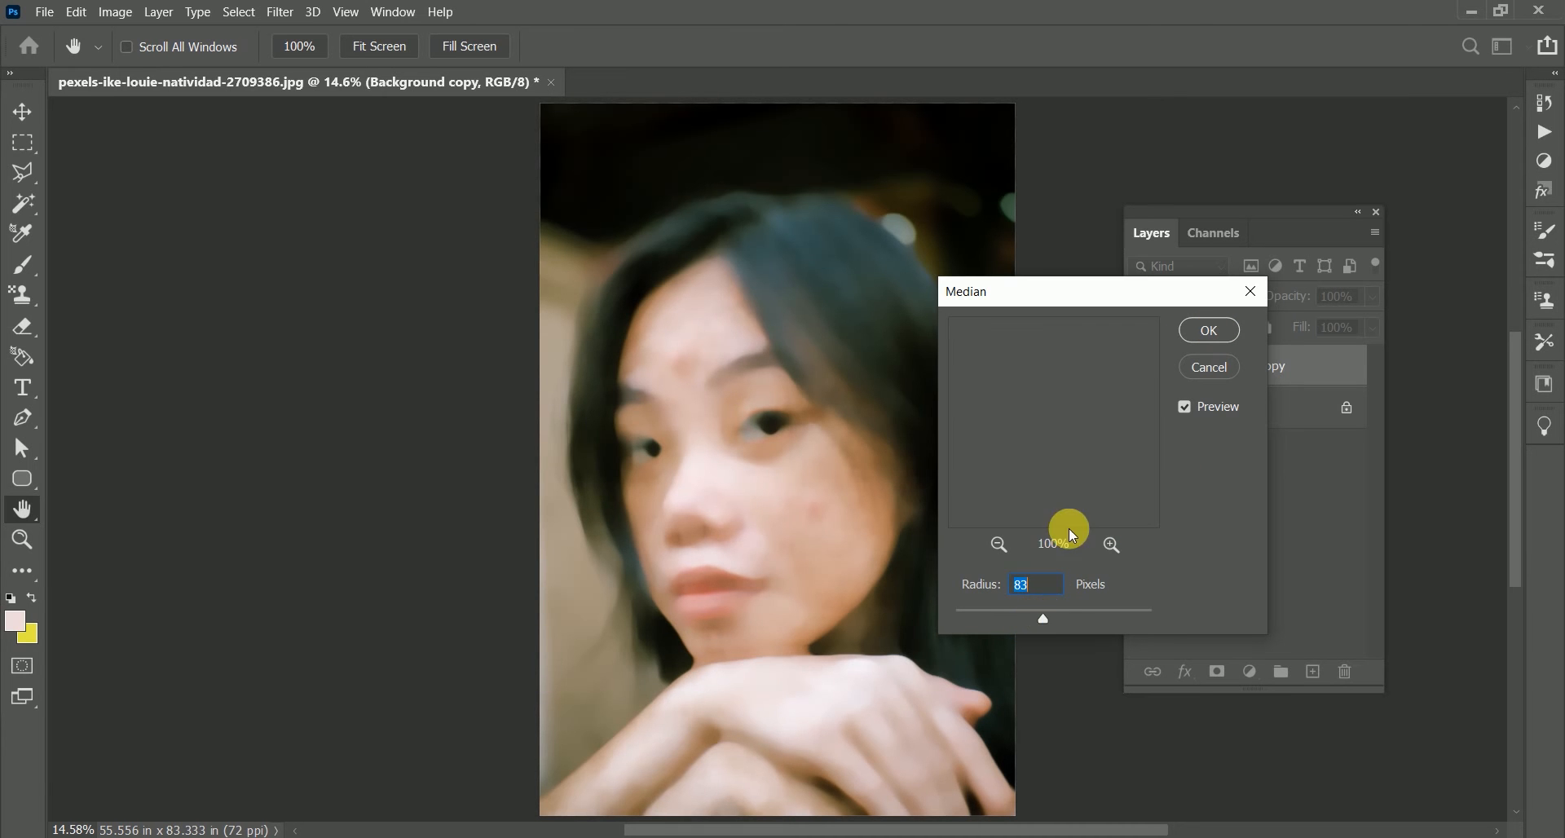
pyautogui.press('ctrl')
pyautogui.press('Return')
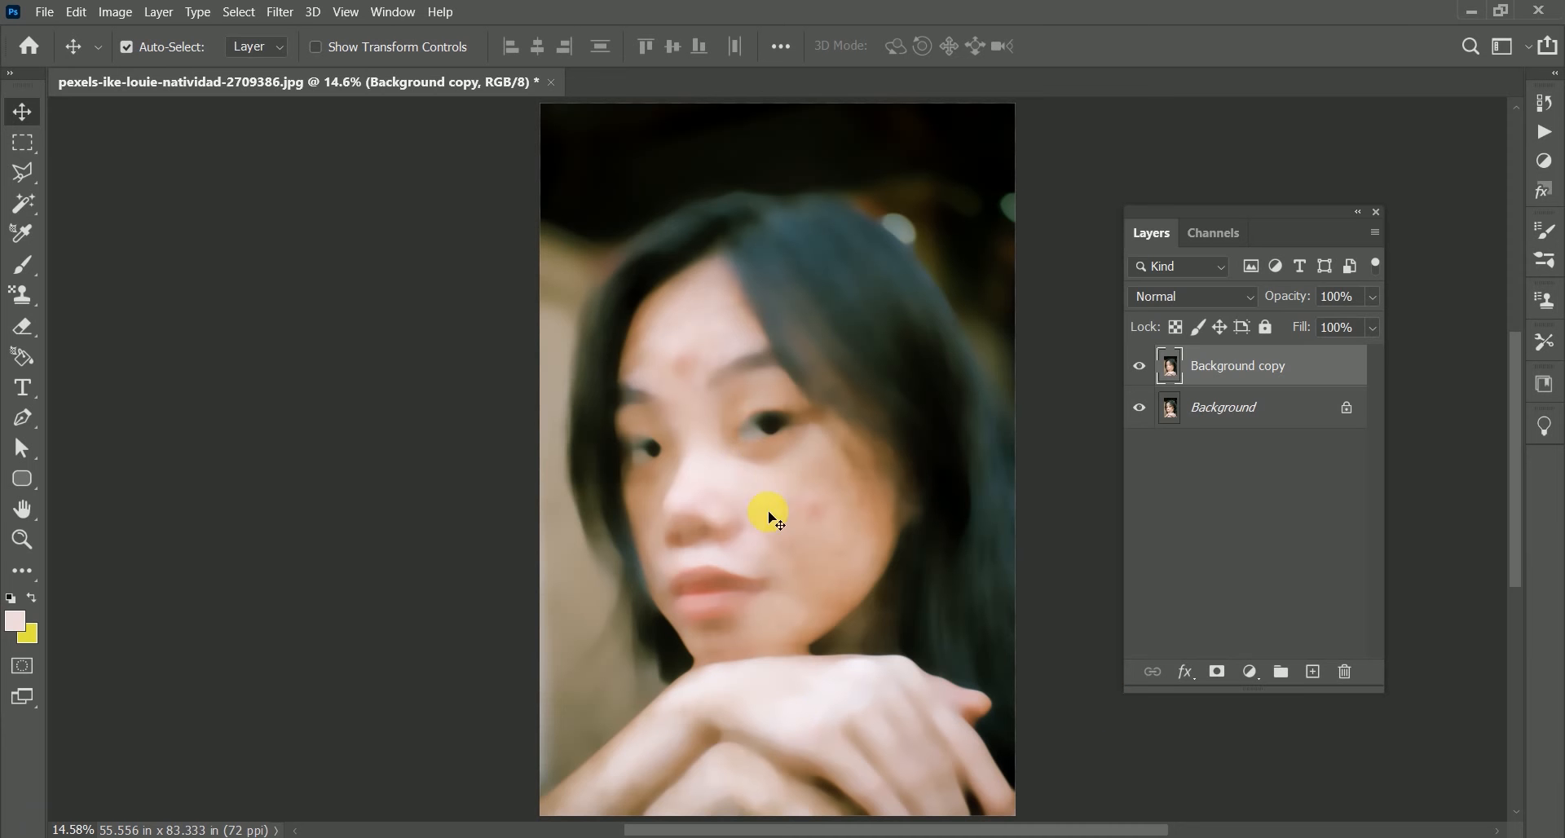
# Add a layer mask to the Background copy layer and invert it to black
pyautogui.moveTo(1197, 371); pyautogui.dragTo(1221, 672)
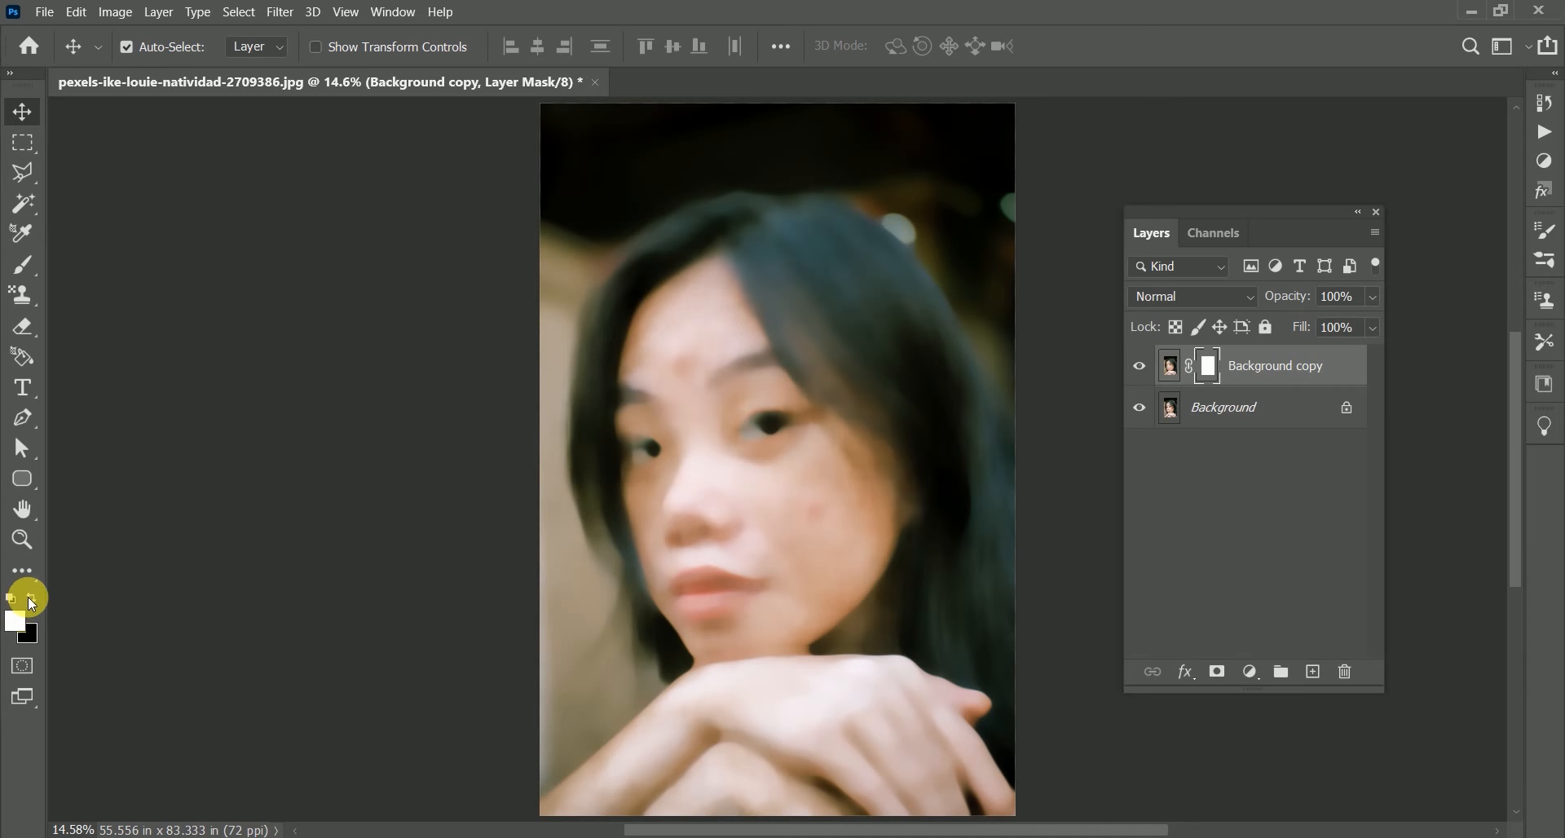
pyautogui.hotkey('ctrl', 'i')
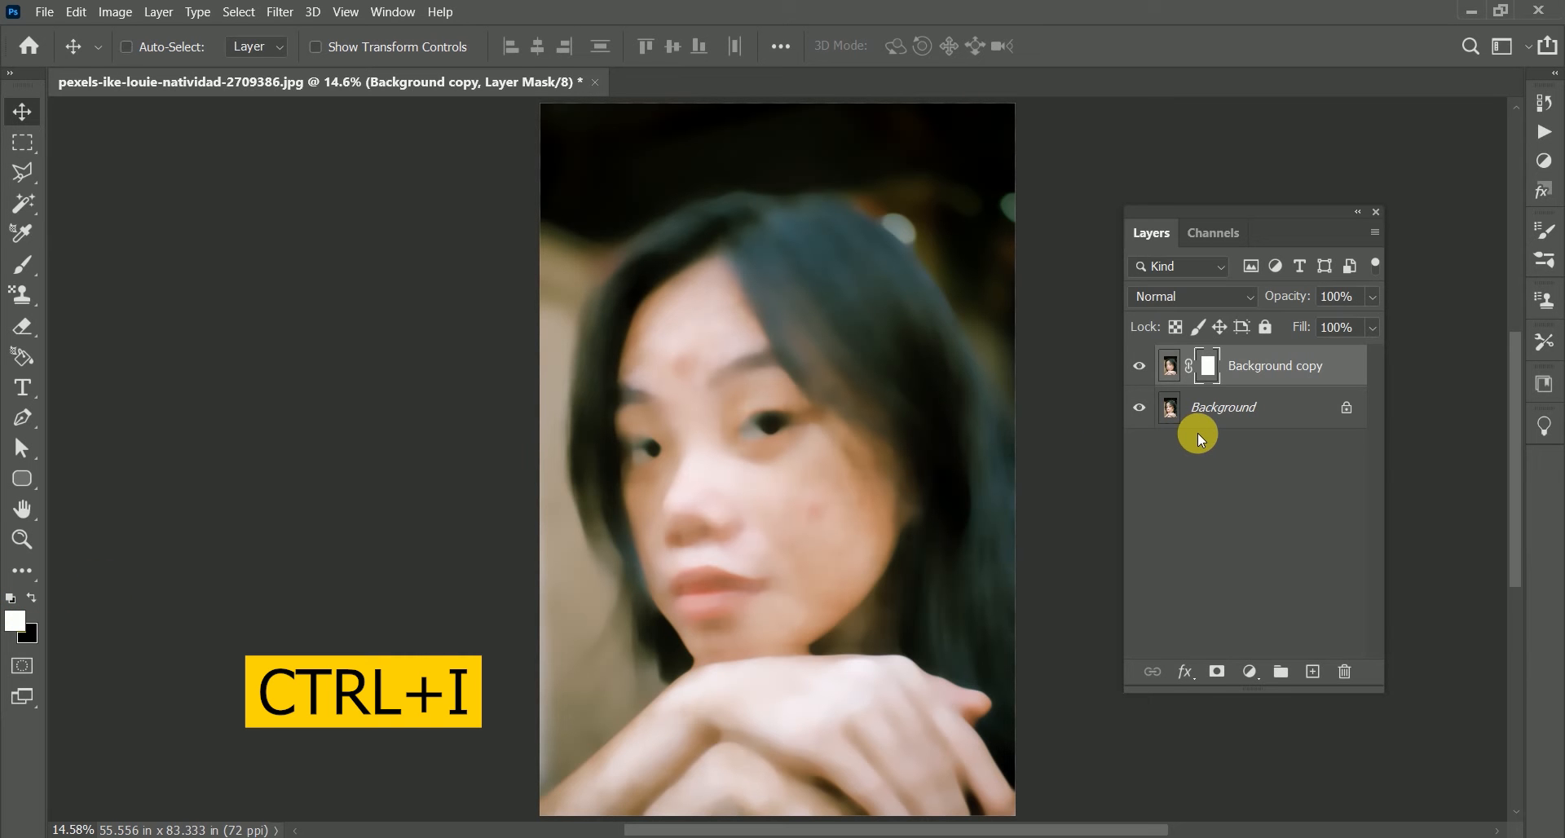
pyautogui.hotkey('ctrl', 'i')
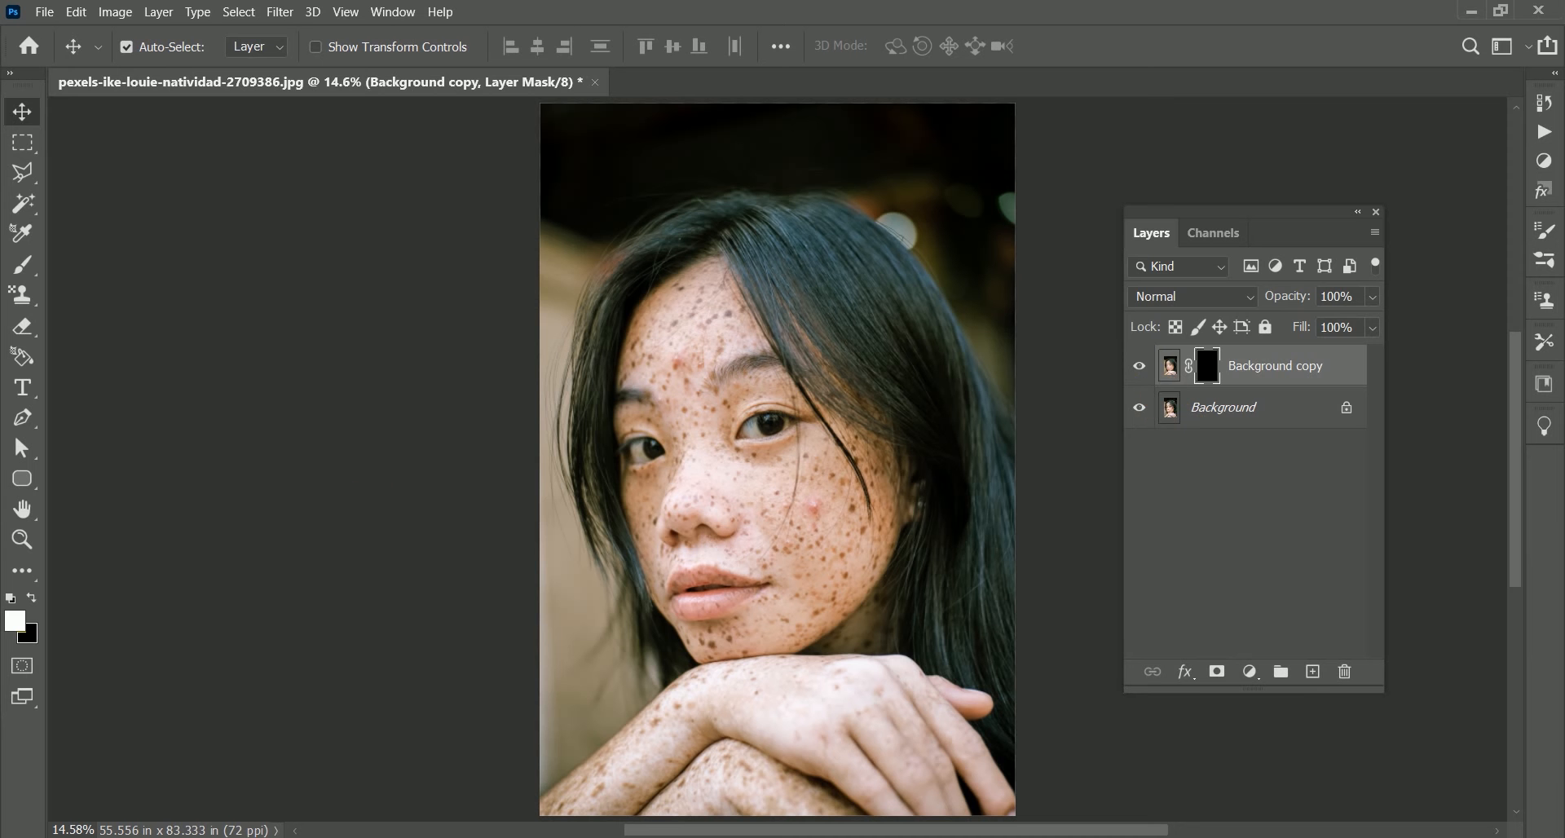
# Paint white over the forehead on the layer mask with a 300 px brush at 18% opacity and 16% flow
pyautogui.click(18, 263)
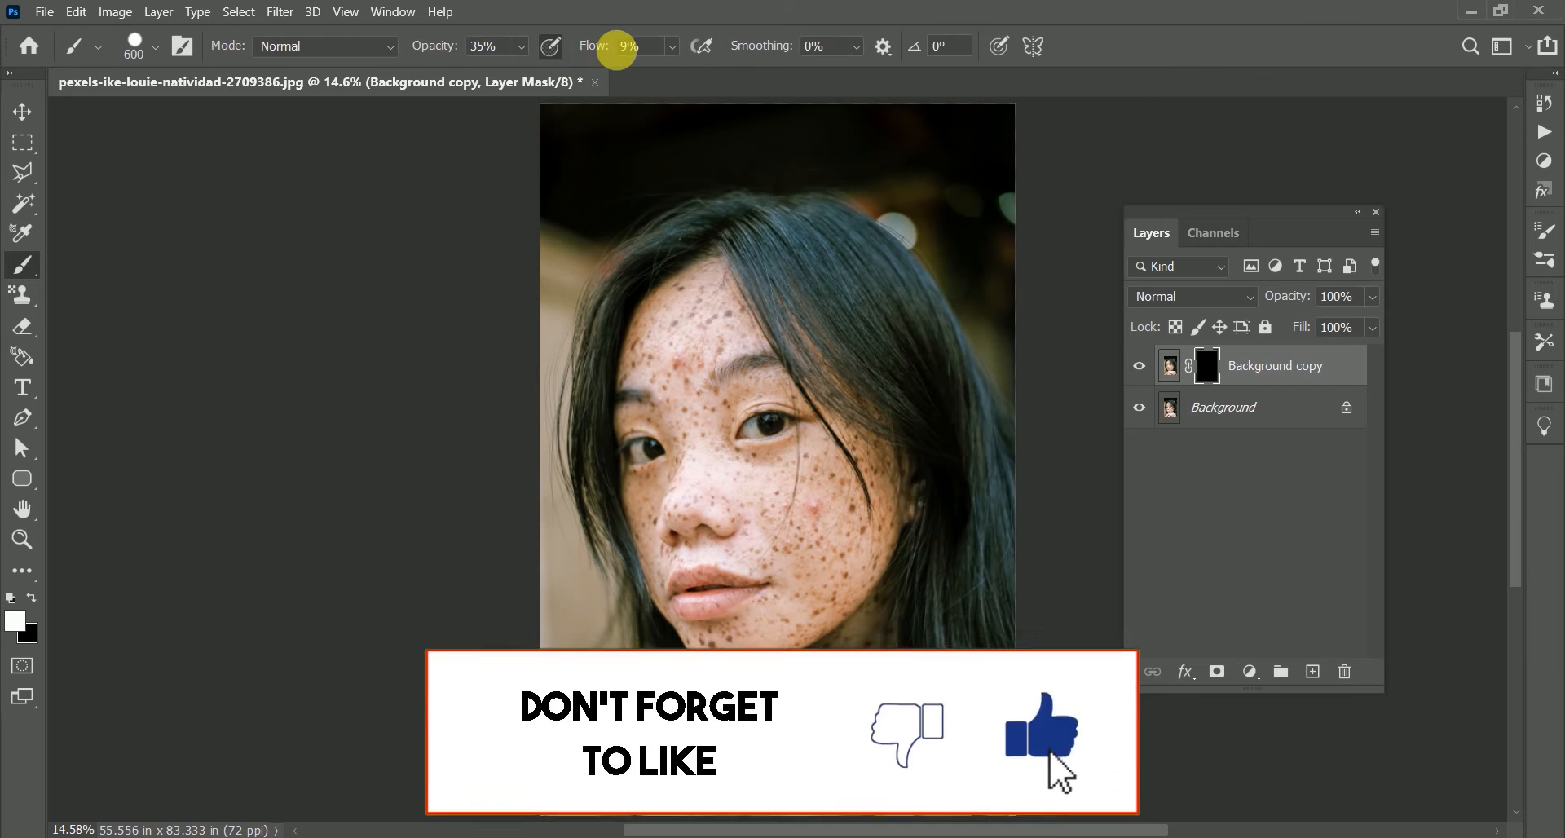
pyautogui.moveTo(611, 57); pyautogui.dragTo(618, 50)
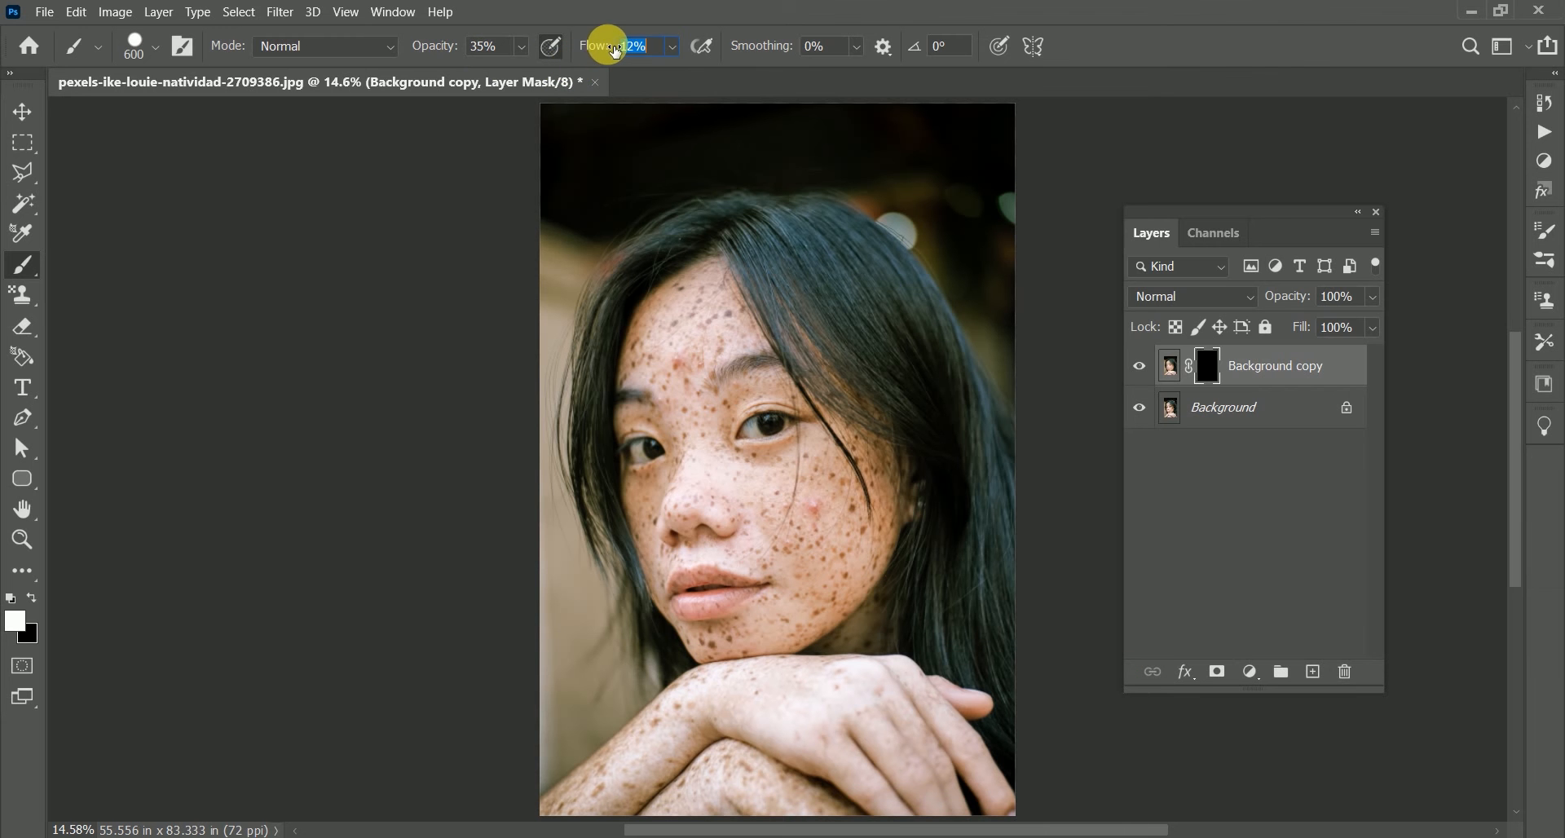
pyautogui.moveTo(454, 48); pyautogui.dragTo(443, 54)
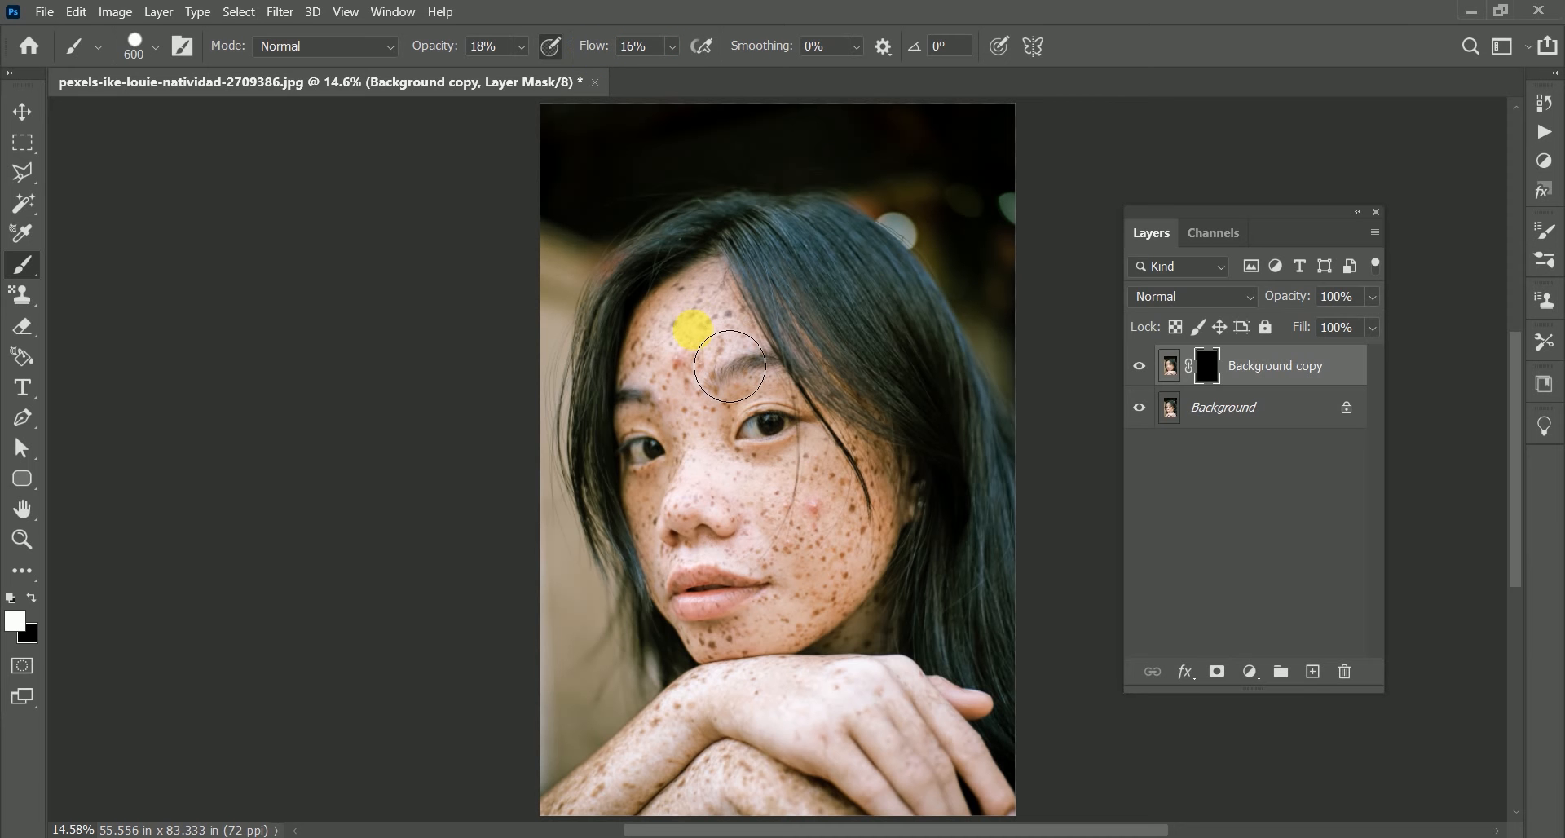
pyautogui.click(31, 605)
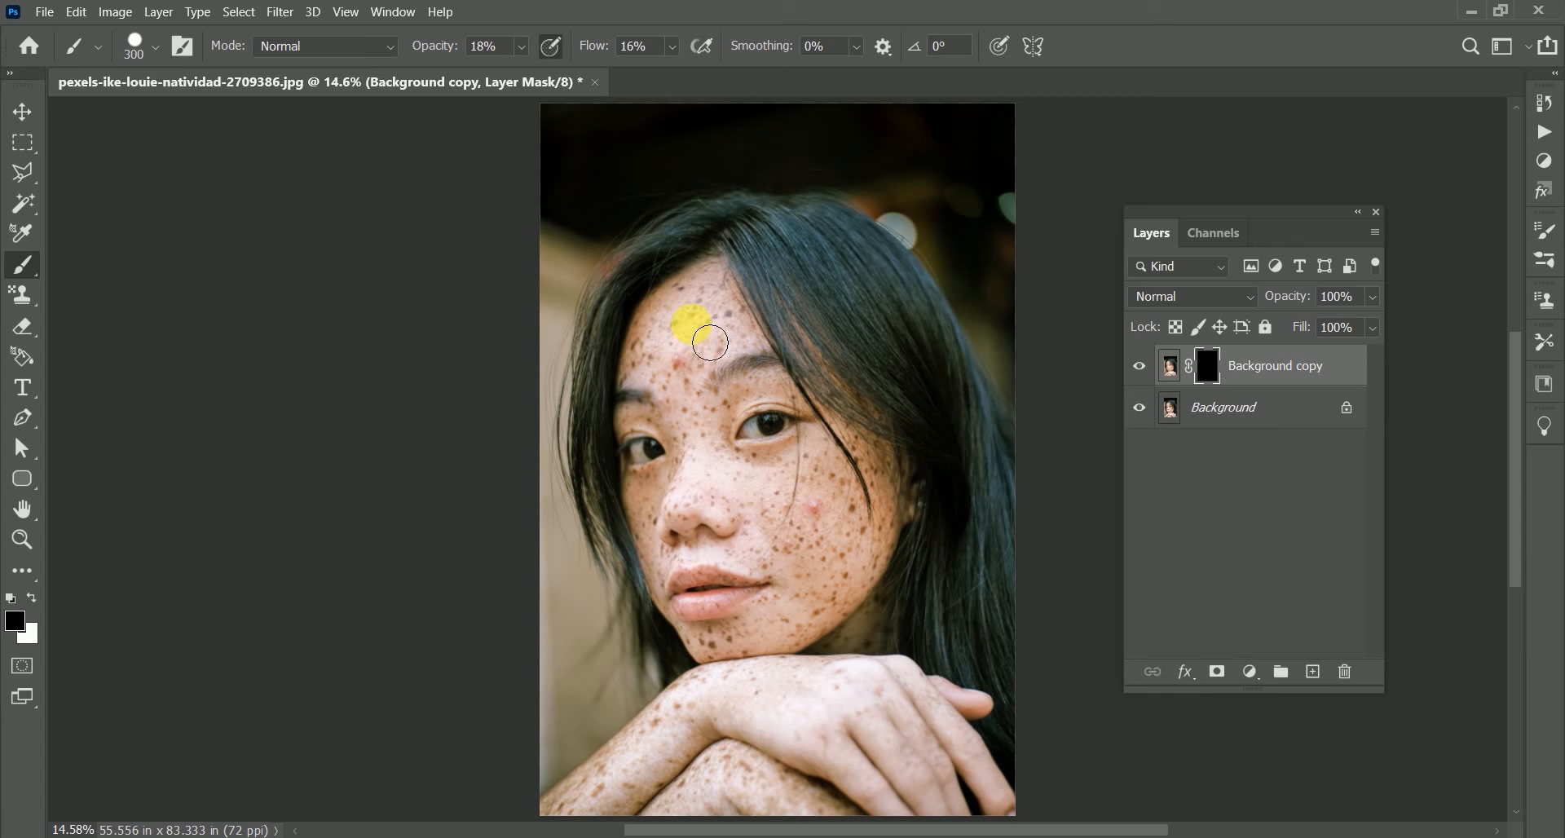
pyautogui.moveTo(710, 344)
pyautogui.mouseDown()
pyautogui.moveTo(713, 375)
pyautogui.moveTo(698, 331)
pyautogui.moveTo(681, 332)
pyautogui.mouseUp()
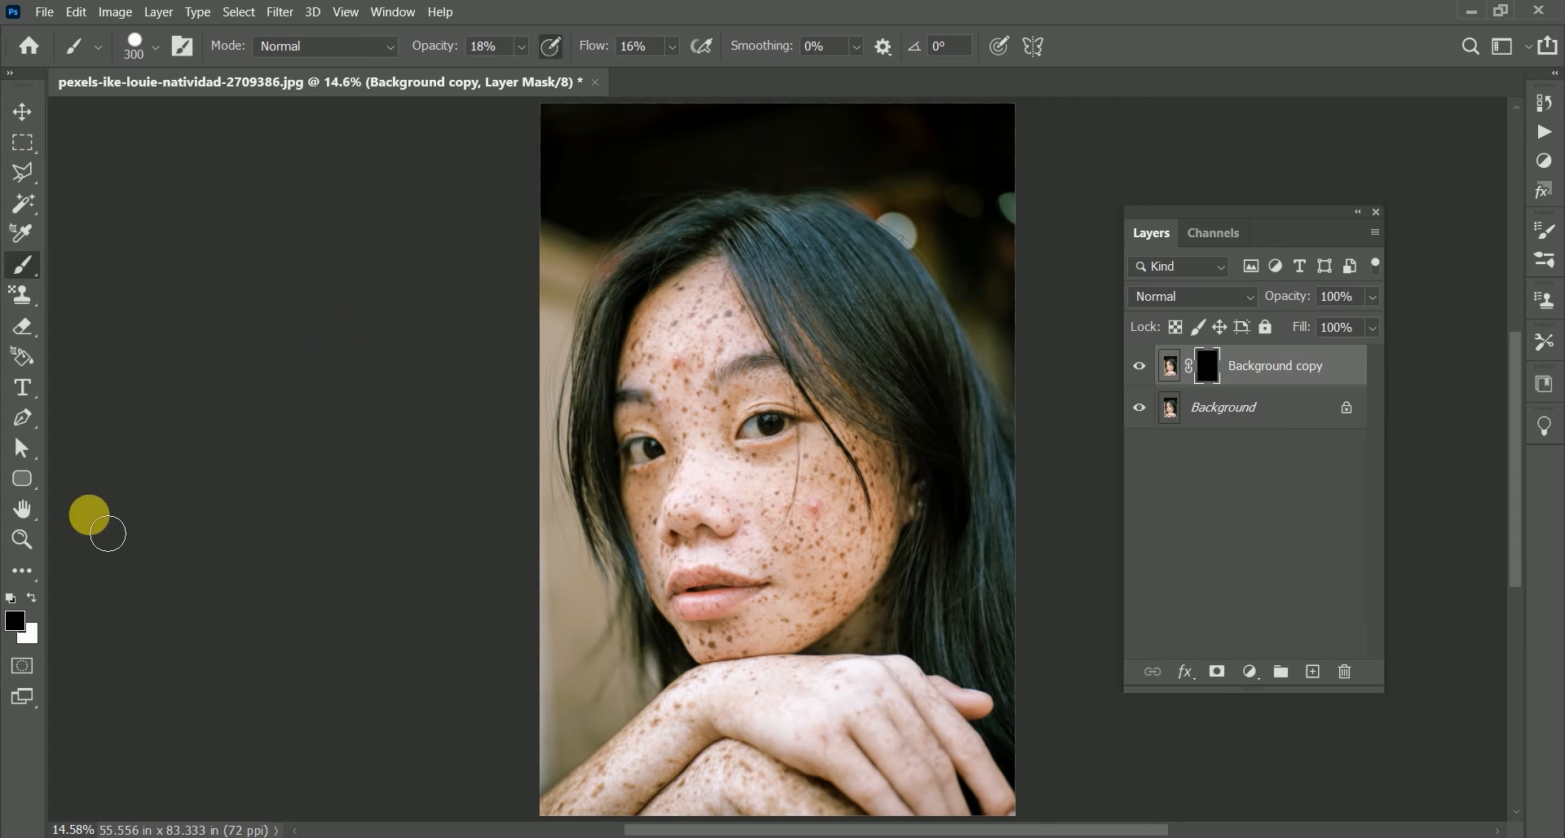
pyautogui.click(34, 602)
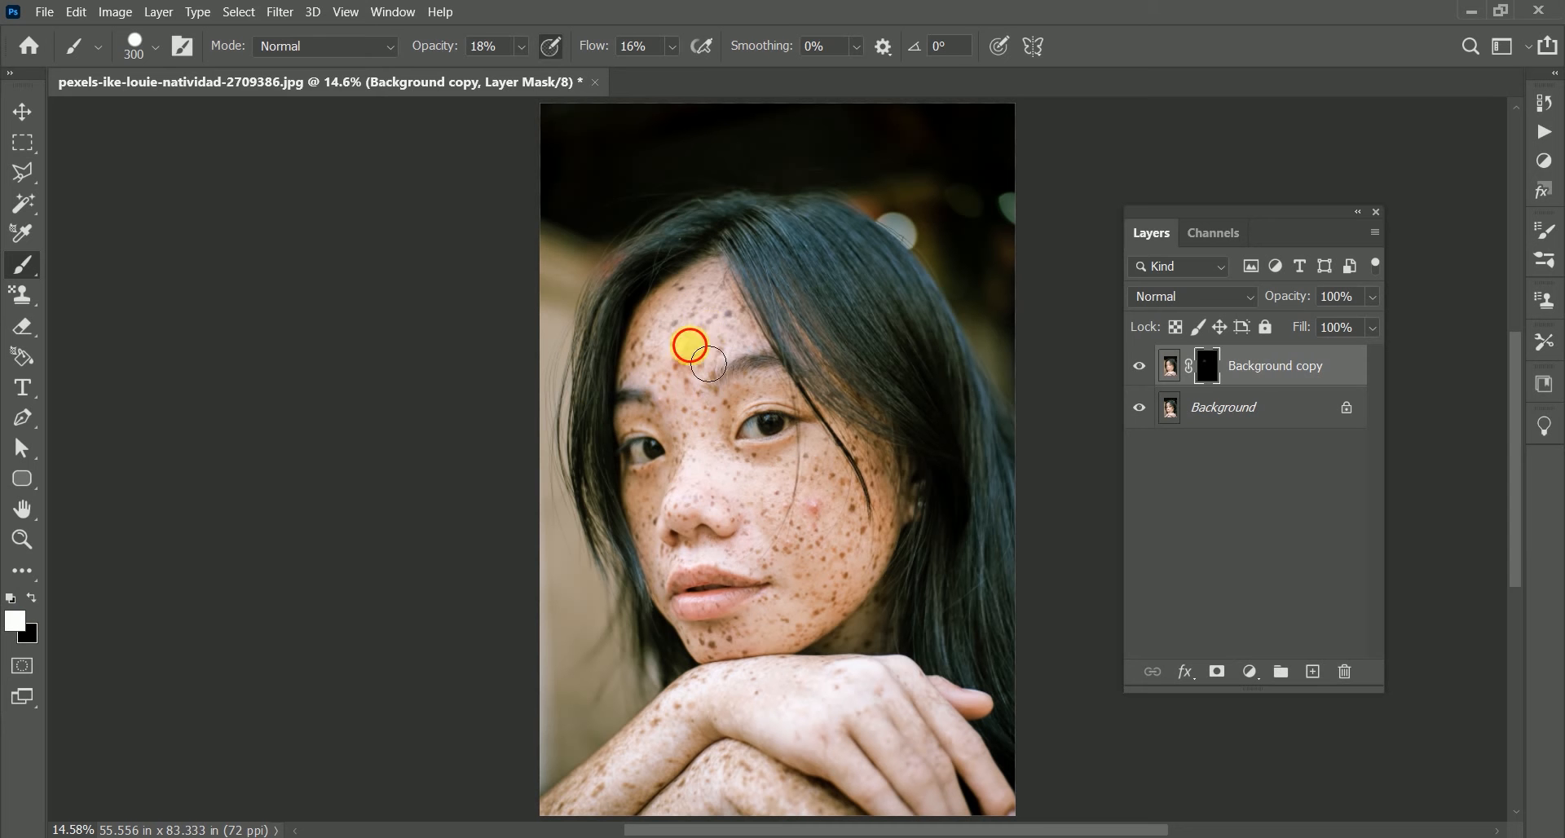
pyautogui.moveTo(741, 346)
pyautogui.mouseDown()
pyautogui.moveTo(740, 426)
pyautogui.moveTo(743, 324)
pyautogui.moveTo(750, 386)
pyautogui.mouseUp()
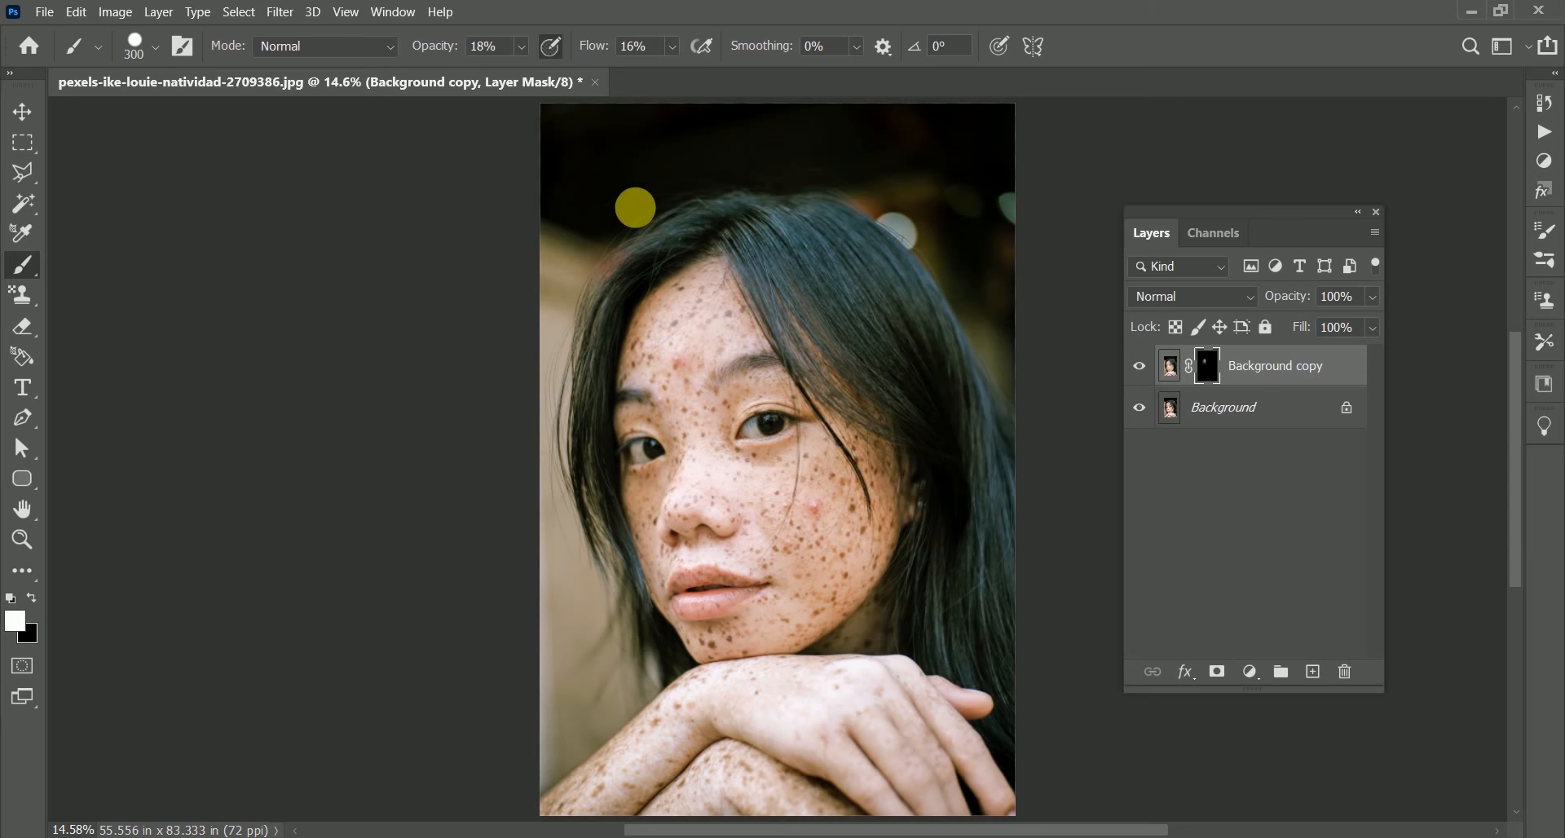
# Raise the brush opacity to 100% and paint the mask over the middle of the forehead
pyautogui.moveTo(449, 47); pyautogui.dragTo(519, 65)
pyautogui.moveTo(767, 327)
pyautogui.mouseDown()
pyautogui.moveTo(741, 548)
pyautogui.moveTo(785, 515)
pyautogui.mouseUp()
pyautogui.hotkey('ctrl', 'z')
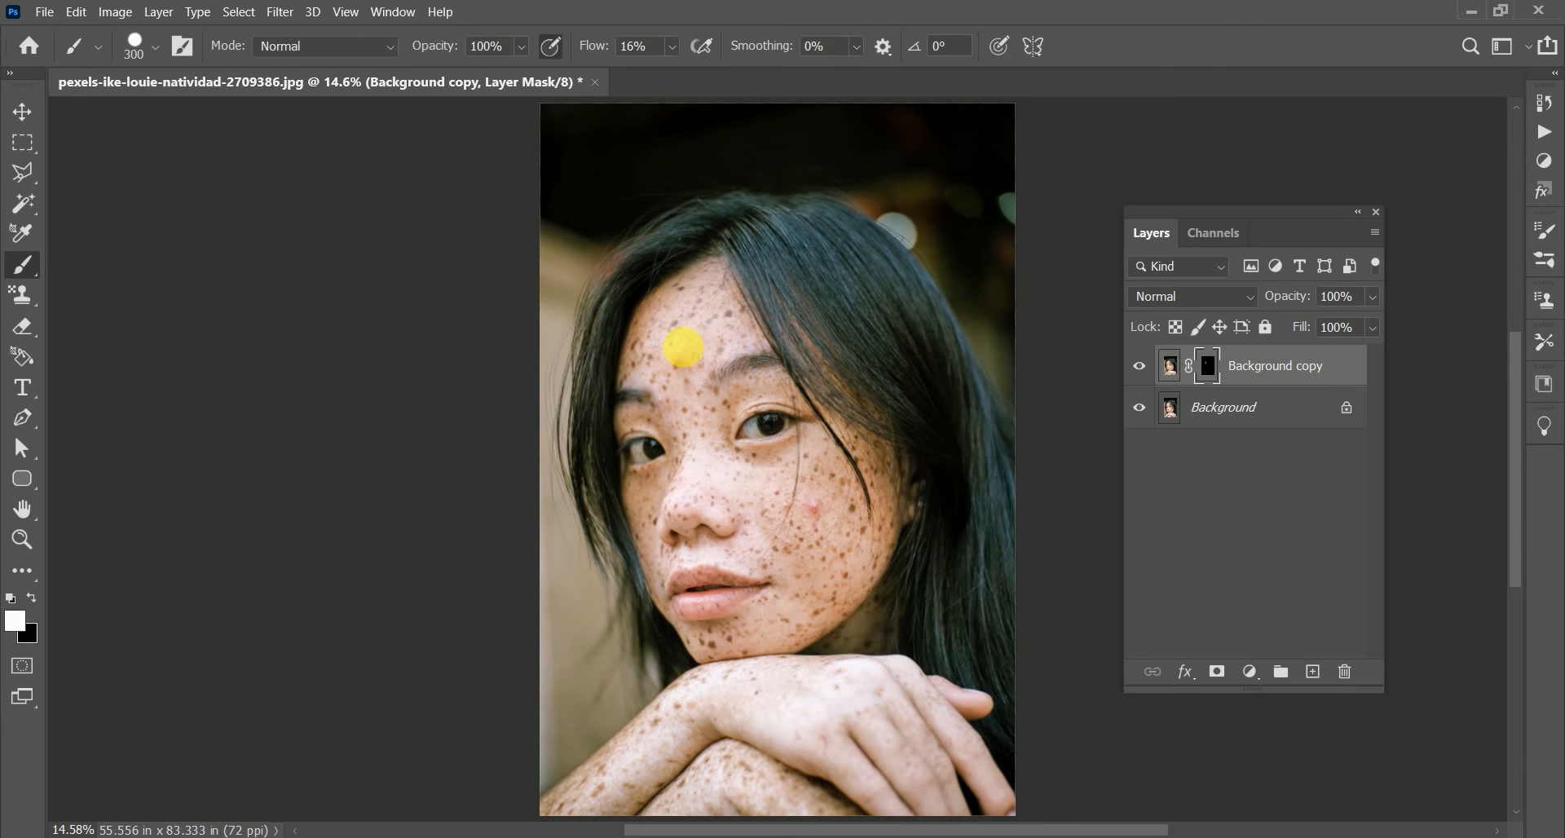
pyautogui.moveTo(703, 360)
pyautogui.mouseDown()
pyautogui.moveTo(708, 336)
pyautogui.moveTo(726, 337)
pyautogui.mouseUp()
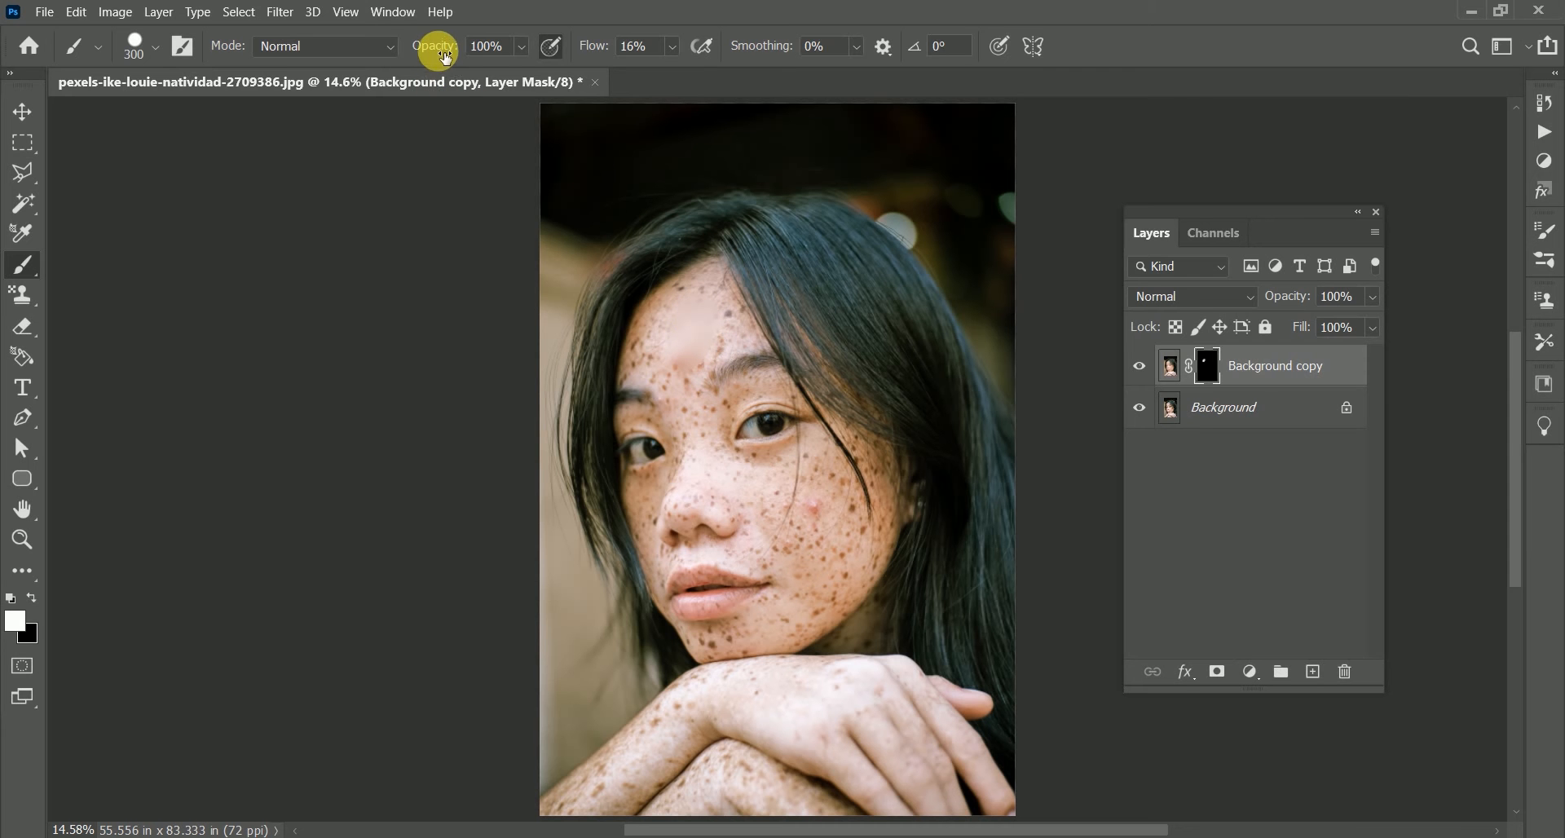
# Paint out the remaining forehead freckles on the mask, first at 20% and then at 38% brush opacity
pyautogui.moveTo(445, 49); pyautogui.dragTo(424, 54)
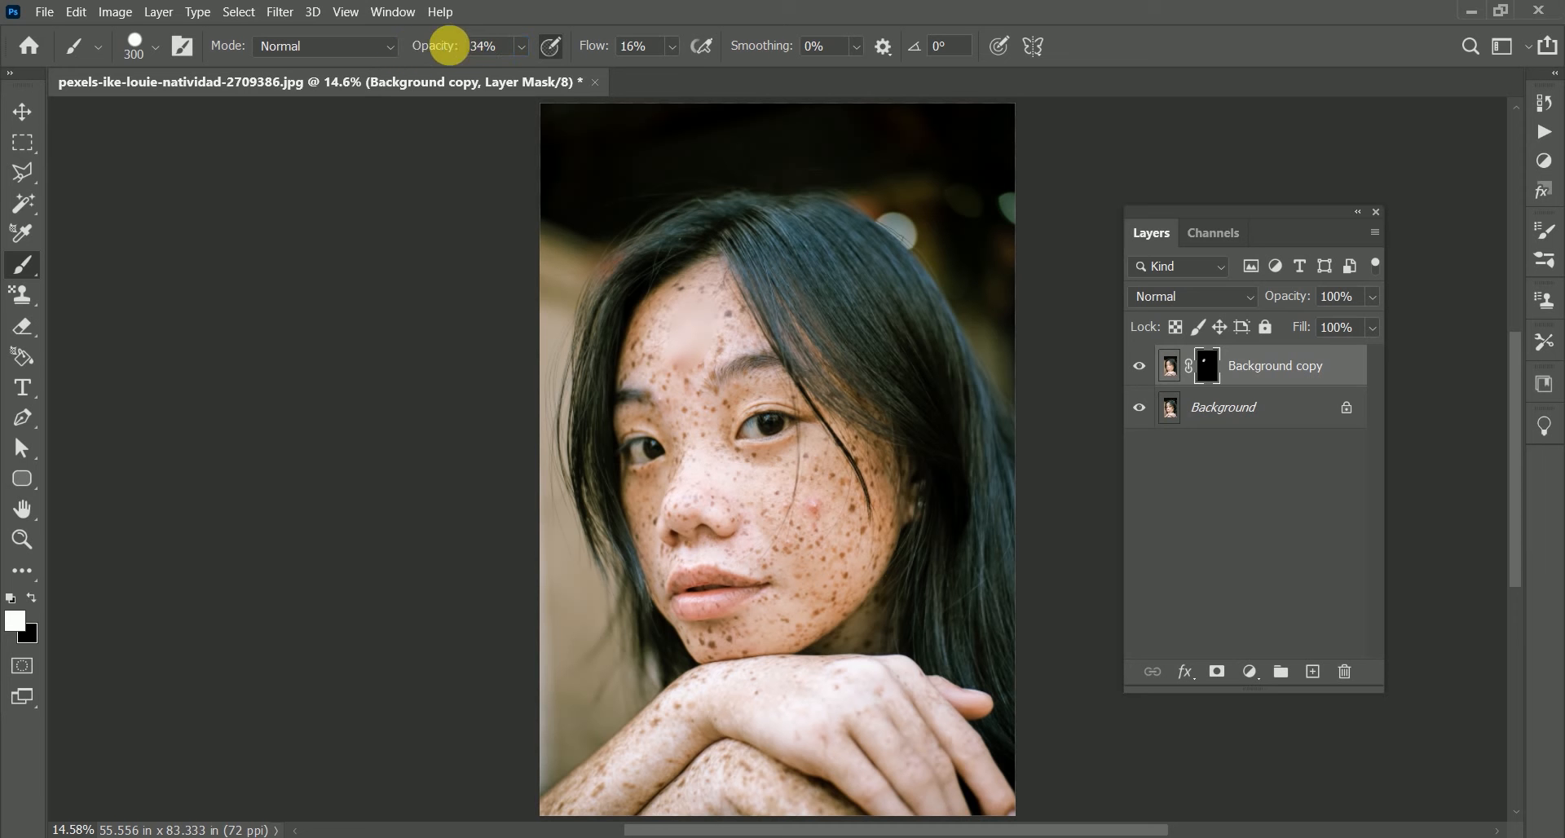
pyautogui.moveTo(447, 46); pyautogui.dragTo(434, 47)
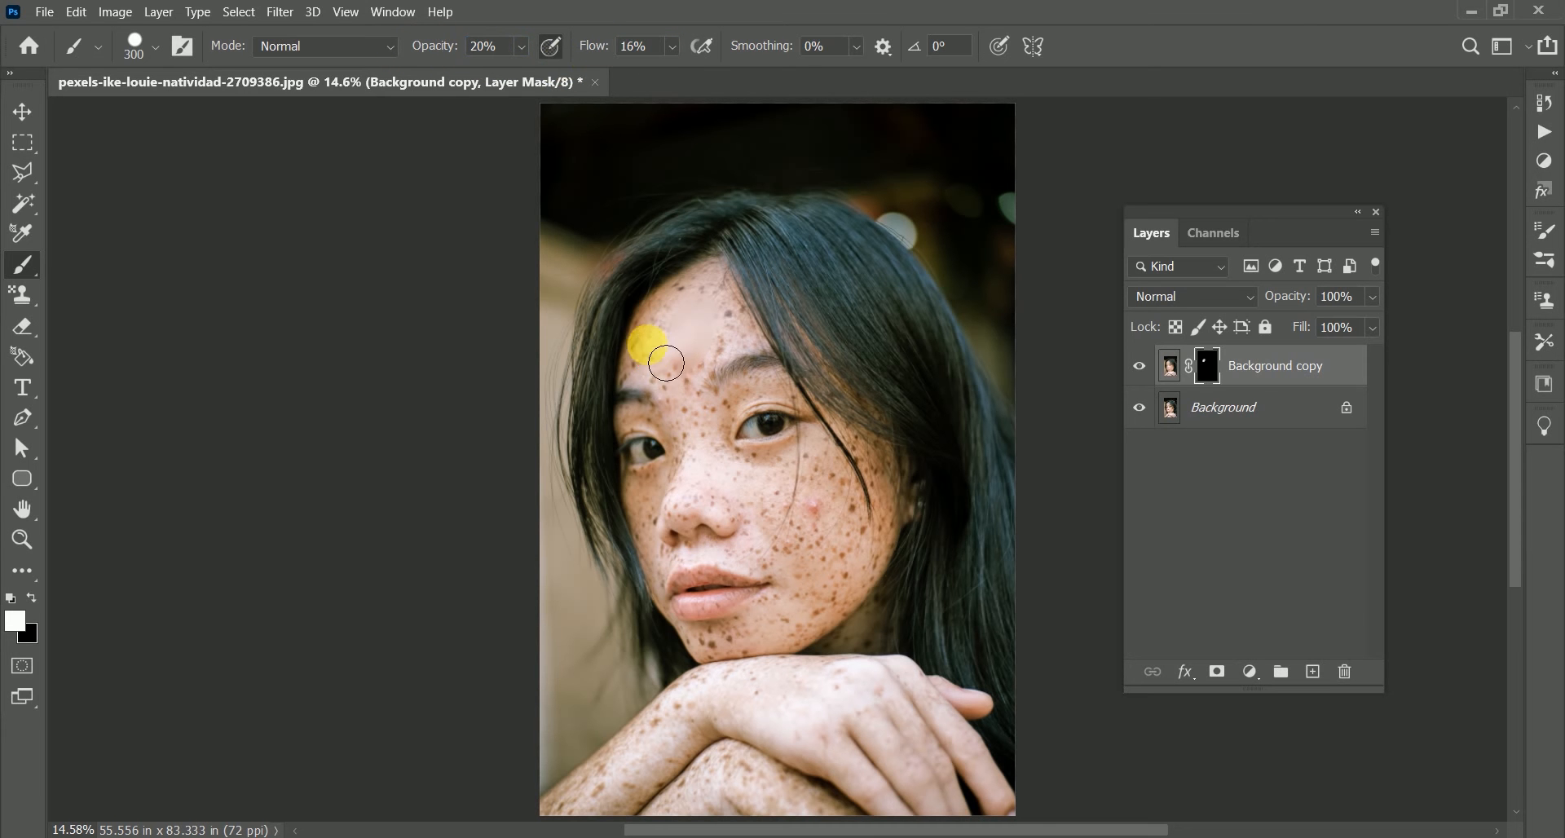
pyautogui.moveTo(666, 363)
pyautogui.mouseDown()
pyautogui.moveTo(671, 347)
pyautogui.moveTo(653, 378)
pyautogui.moveTo(692, 374)
pyautogui.moveTo(680, 385)
pyautogui.mouseUp()
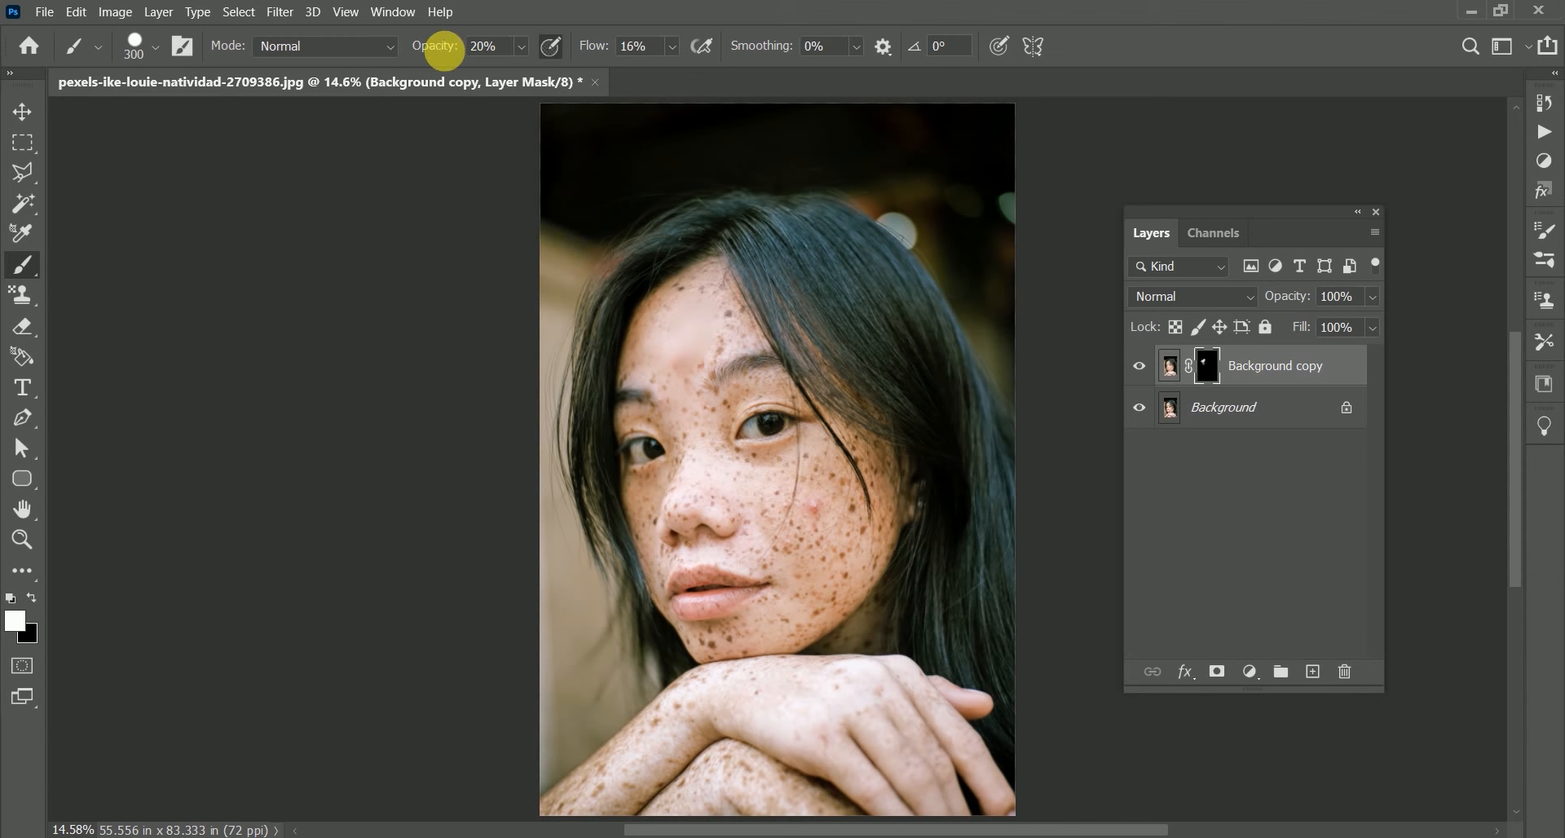
pyautogui.moveTo(441, 47); pyautogui.dragTo(472, 57)
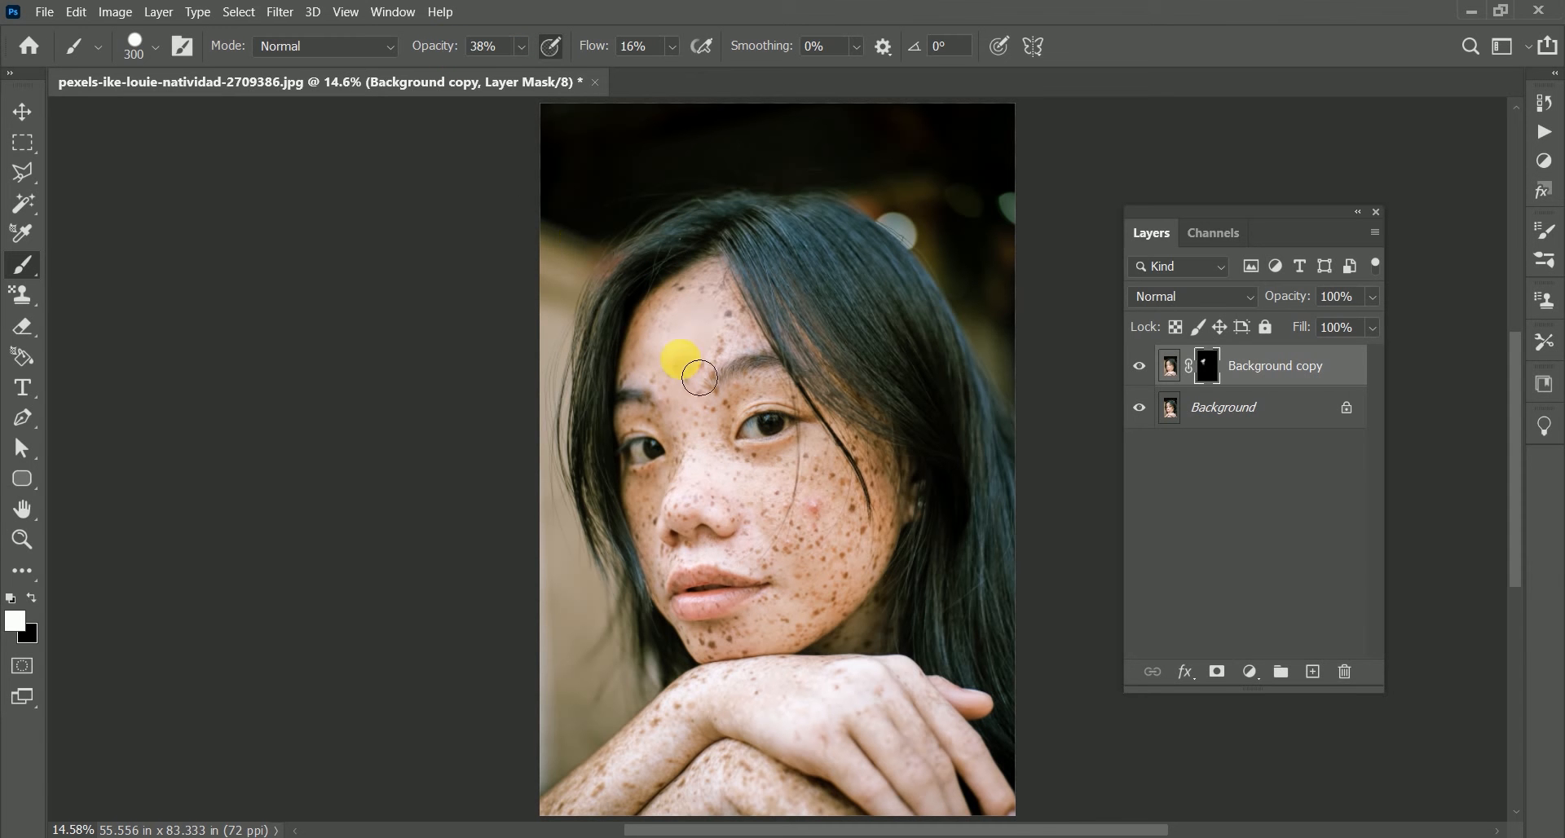
pyautogui.moveTo(678, 394)
pyautogui.mouseDown()
pyautogui.moveTo(714, 452)
pyautogui.moveTo(702, 392)
pyautogui.moveTo(724, 349)
pyautogui.moveTo(739, 353)
pyautogui.moveTo(720, 368)
pyautogui.moveTo(749, 345)
pyautogui.moveTo(726, 302)
pyautogui.moveTo(703, 309)
pyautogui.moveTo(694, 324)
pyautogui.moveTo(712, 312)
pyautogui.moveTo(751, 331)
pyautogui.moveTo(727, 312)
pyautogui.moveTo(710, 348)
pyautogui.moveTo(658, 363)
pyautogui.mouseUp()
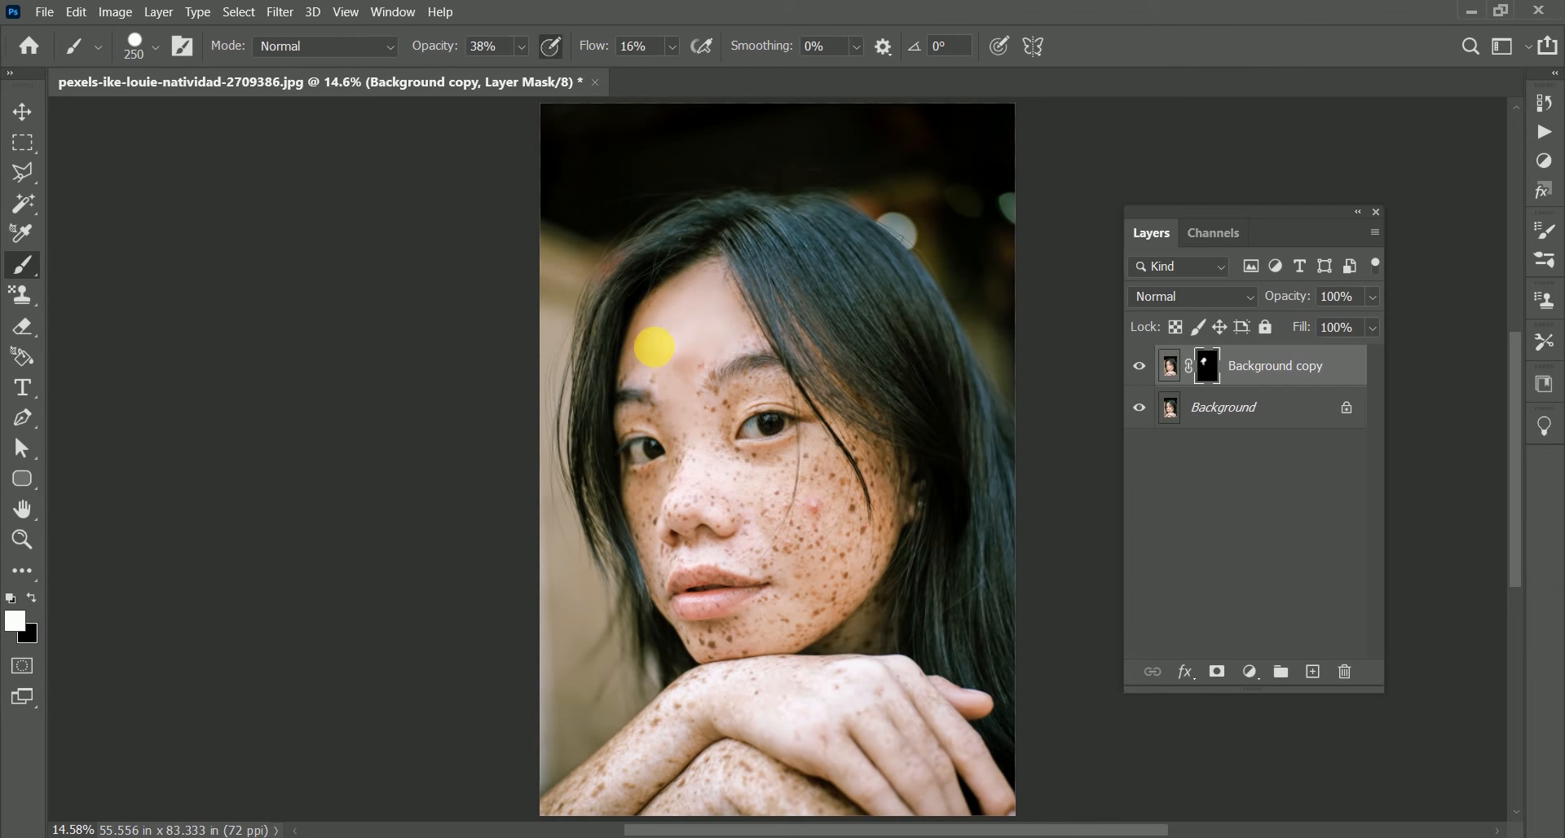
# Reduce the brush to 125 px and paint the mask around the eyebrows and upper eyelid
pyautogui.press('[')
pyautogui.press('[')
pyautogui.press('[')
pyautogui.press('[')
pyautogui.press('[')
pyautogui.press('[')
pyautogui.press('[')
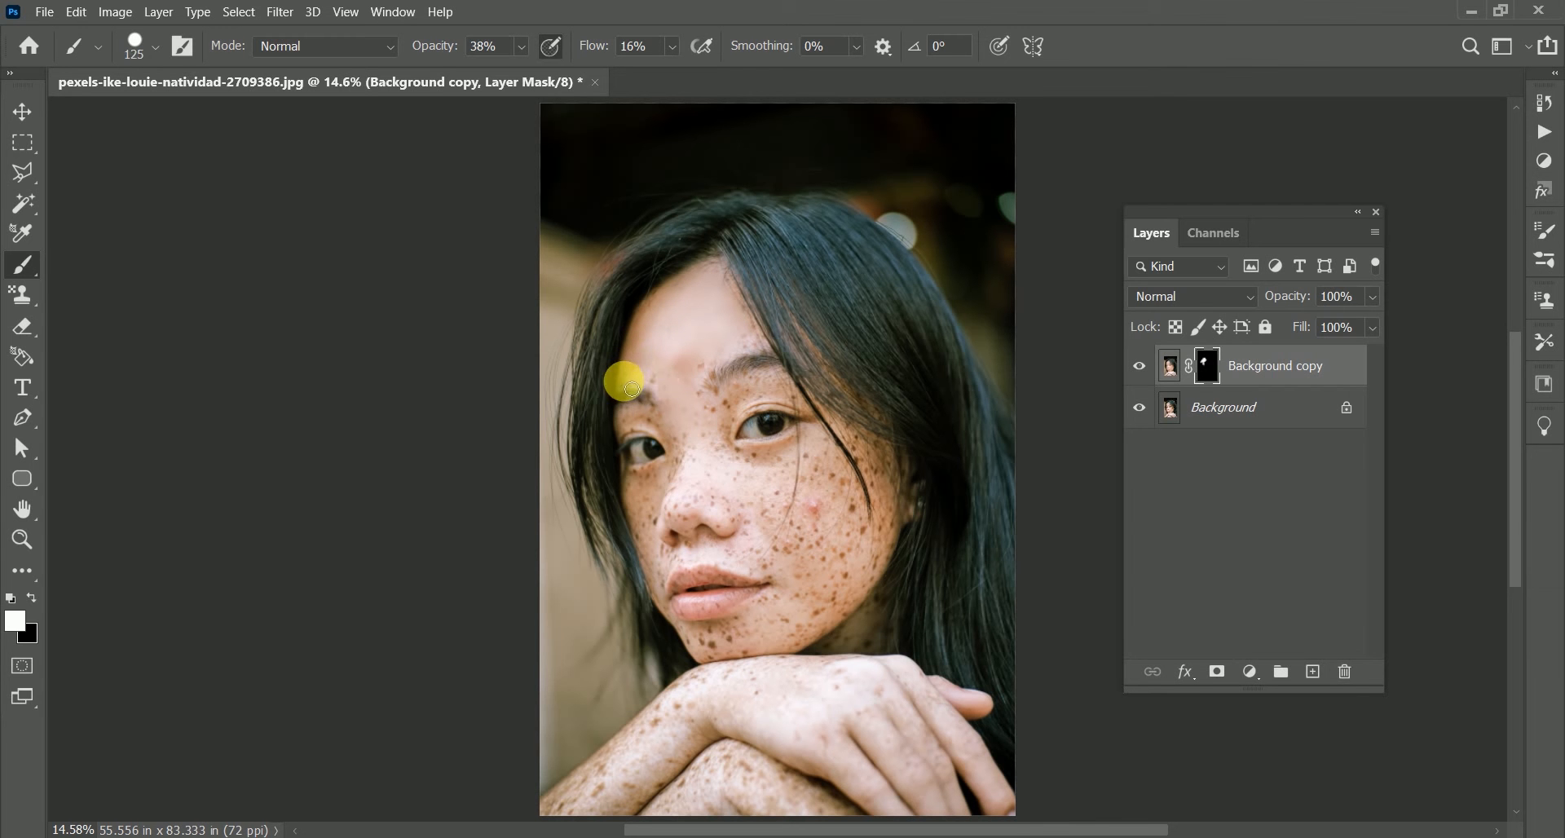
pyautogui.moveTo(633, 389)
pyautogui.mouseDown()
pyautogui.moveTo(646, 373)
pyautogui.moveTo(653, 387)
pyautogui.mouseUp()
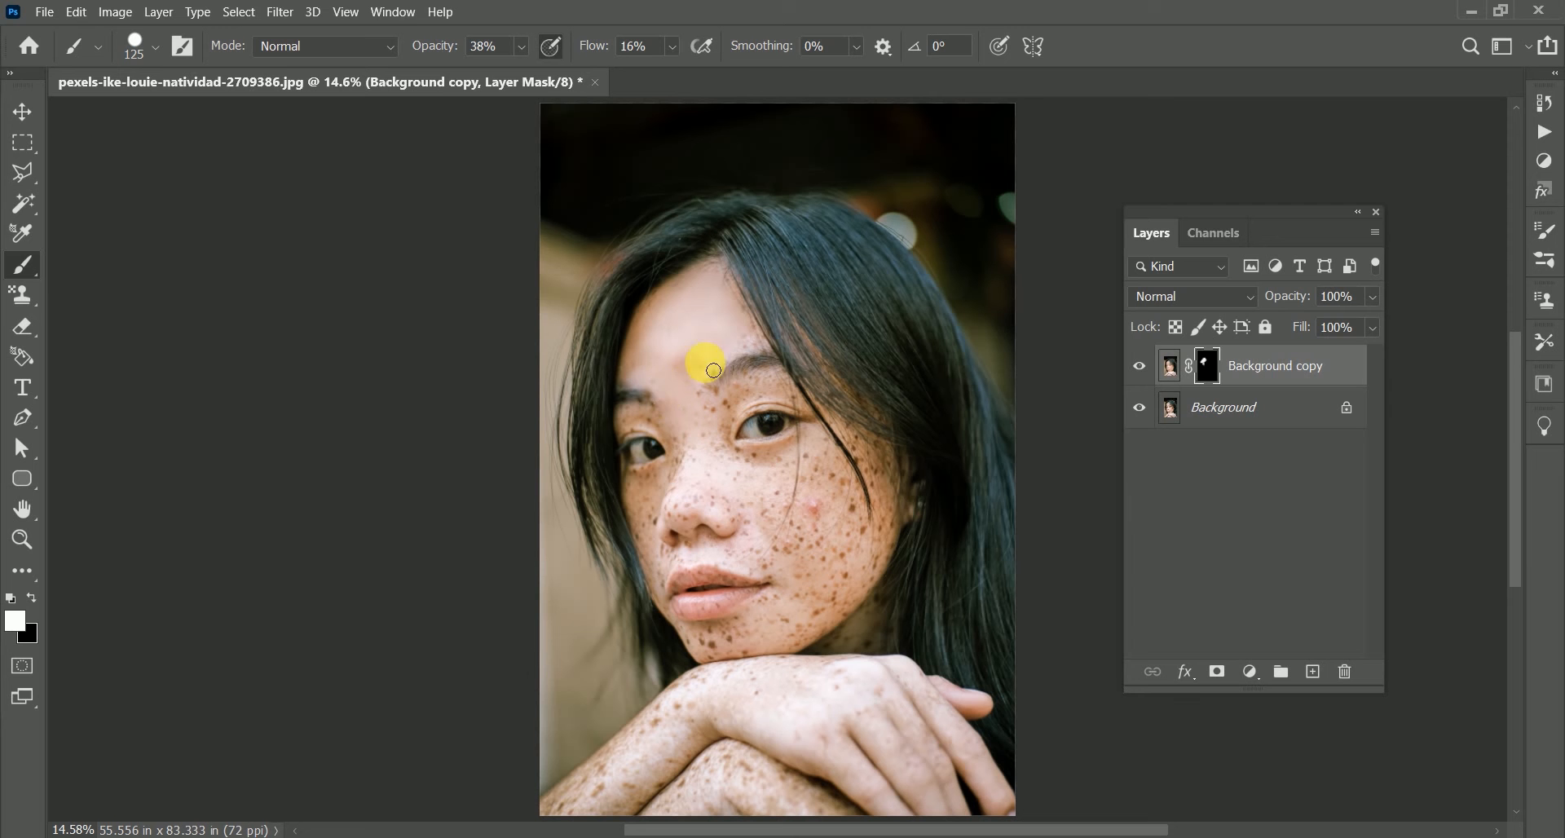
pyautogui.moveTo(738, 360)
pyautogui.mouseDown()
pyautogui.moveTo(762, 342)
pyautogui.moveTo(710, 343)
pyautogui.moveTo(692, 388)
pyautogui.moveTo(719, 445)
pyautogui.moveTo(709, 432)
pyautogui.moveTo(732, 414)
pyautogui.moveTo(711, 410)
pyautogui.moveTo(772, 402)
pyautogui.moveTo(744, 385)
pyautogui.moveTo(730, 402)
pyautogui.moveTo(750, 387)
pyautogui.moveTo(802, 405)
pyautogui.mouseUp()
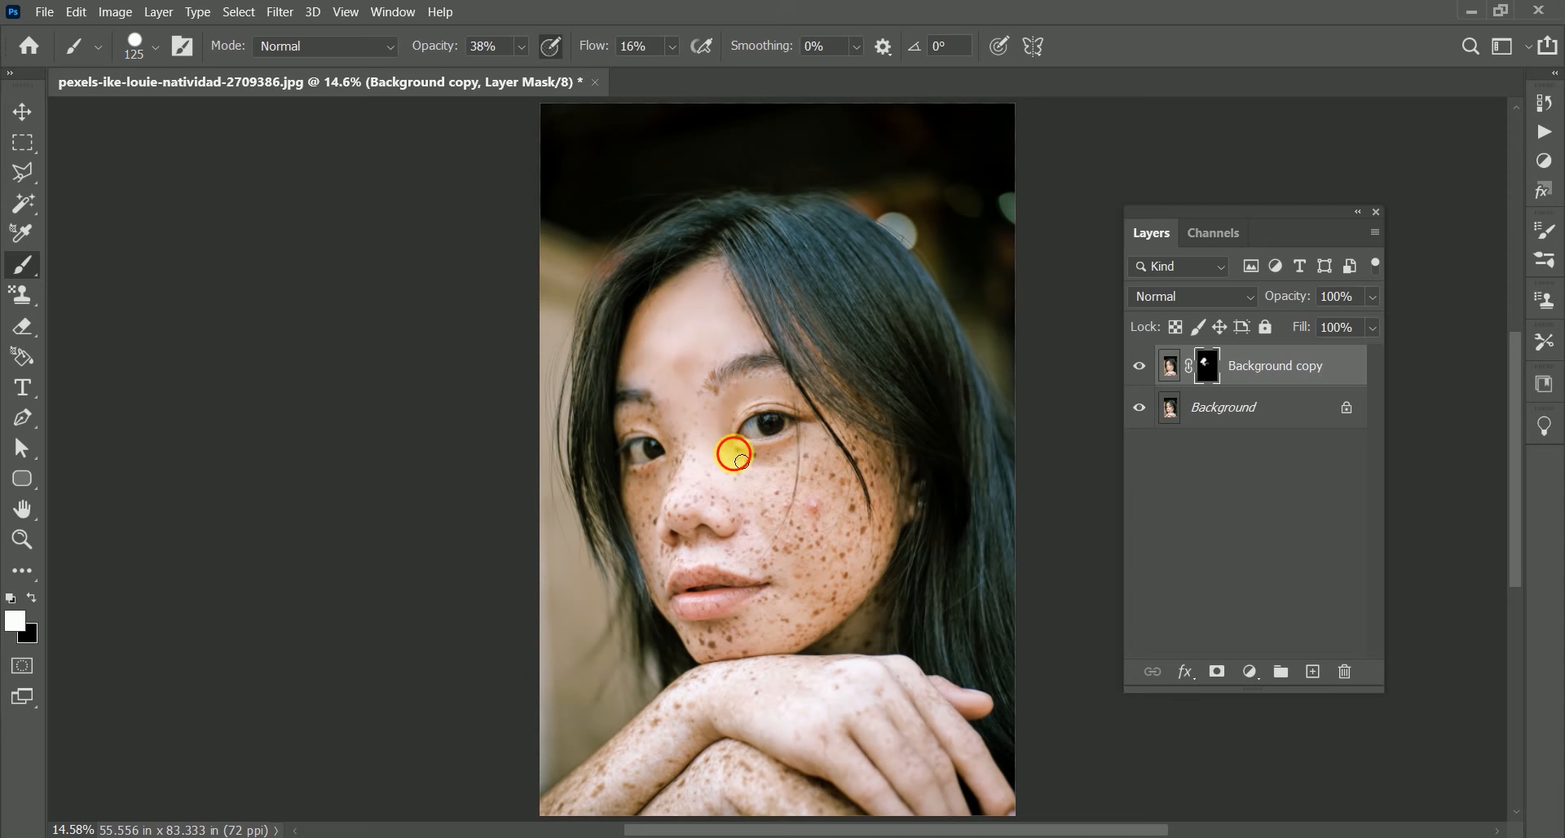
# Paint the mask under the eye, between the eyebrows and along the bridge of the nose
pyautogui.moveTo(741, 461)
pyautogui.mouseDown()
pyautogui.moveTo(767, 468)
pyautogui.moveTo(765, 485)
pyautogui.mouseUp()
pyautogui.moveTo(737, 427)
pyautogui.mouseDown()
pyautogui.moveTo(771, 402)
pyautogui.moveTo(706, 405)
pyautogui.moveTo(702, 375)
pyautogui.mouseUp()
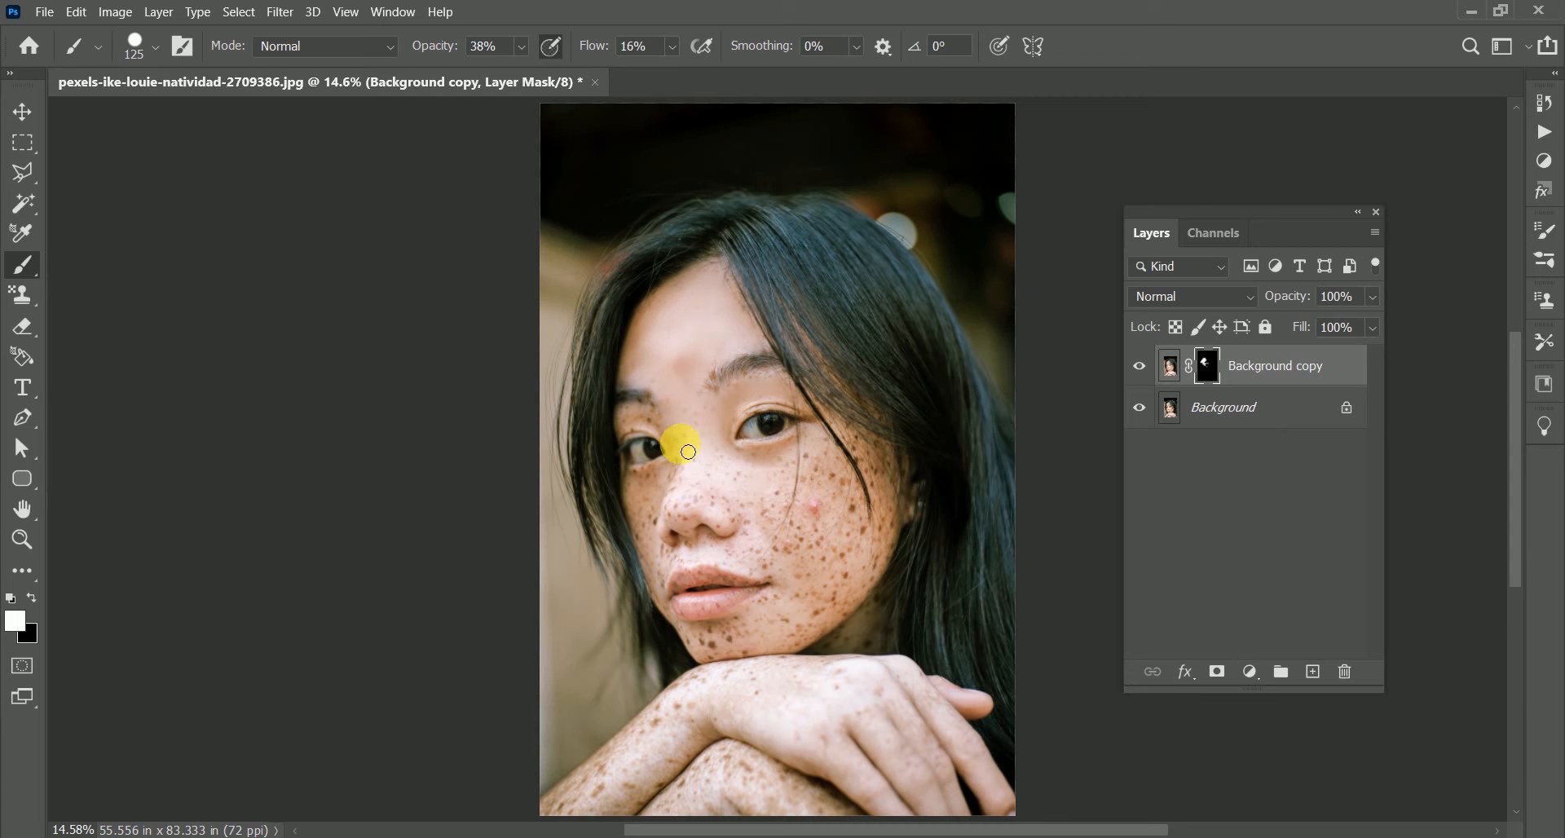
pyautogui.moveTo(693, 430); pyautogui.dragTo(686, 452)
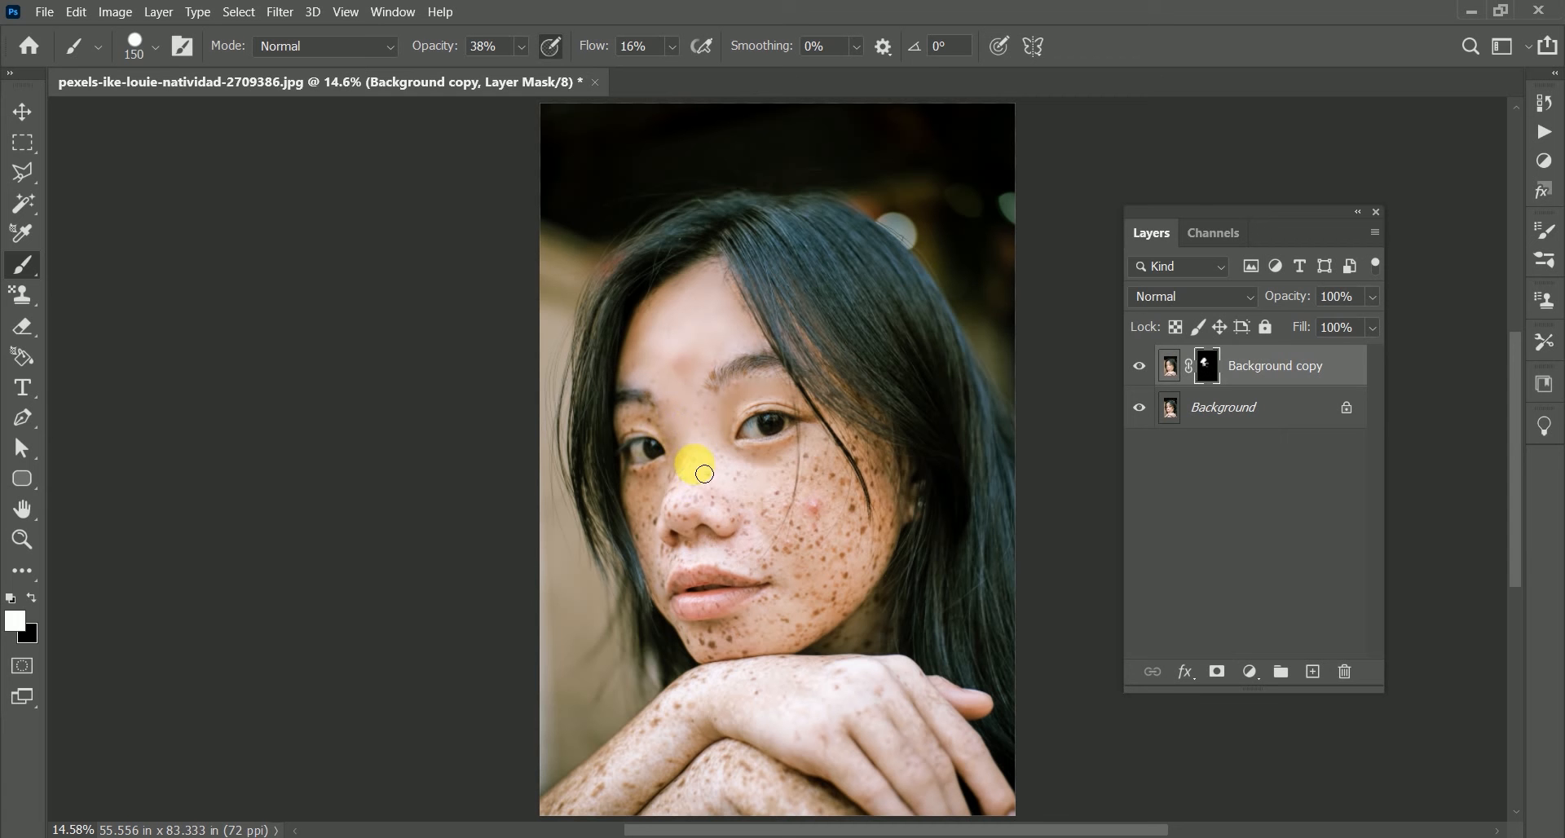
# Smooth the upper part of the wider cheek on the mask, using a 100 px brush for the area under the eye
pyautogui.moveTo(714, 503)
pyautogui.mouseDown()
pyautogui.moveTo(767, 541)
pyautogui.moveTo(780, 521)
pyautogui.moveTo(814, 517)
pyautogui.moveTo(809, 502)
pyautogui.moveTo(783, 509)
pyautogui.moveTo(843, 495)
pyautogui.moveTo(843, 514)
pyautogui.moveTo(828, 489)
pyautogui.moveTo(811, 520)
pyautogui.mouseUp()
pyautogui.press(']')
pyautogui.press(']')
pyautogui.press(']')
pyautogui.press('[')
pyautogui.press('[')
pyautogui.press('[')
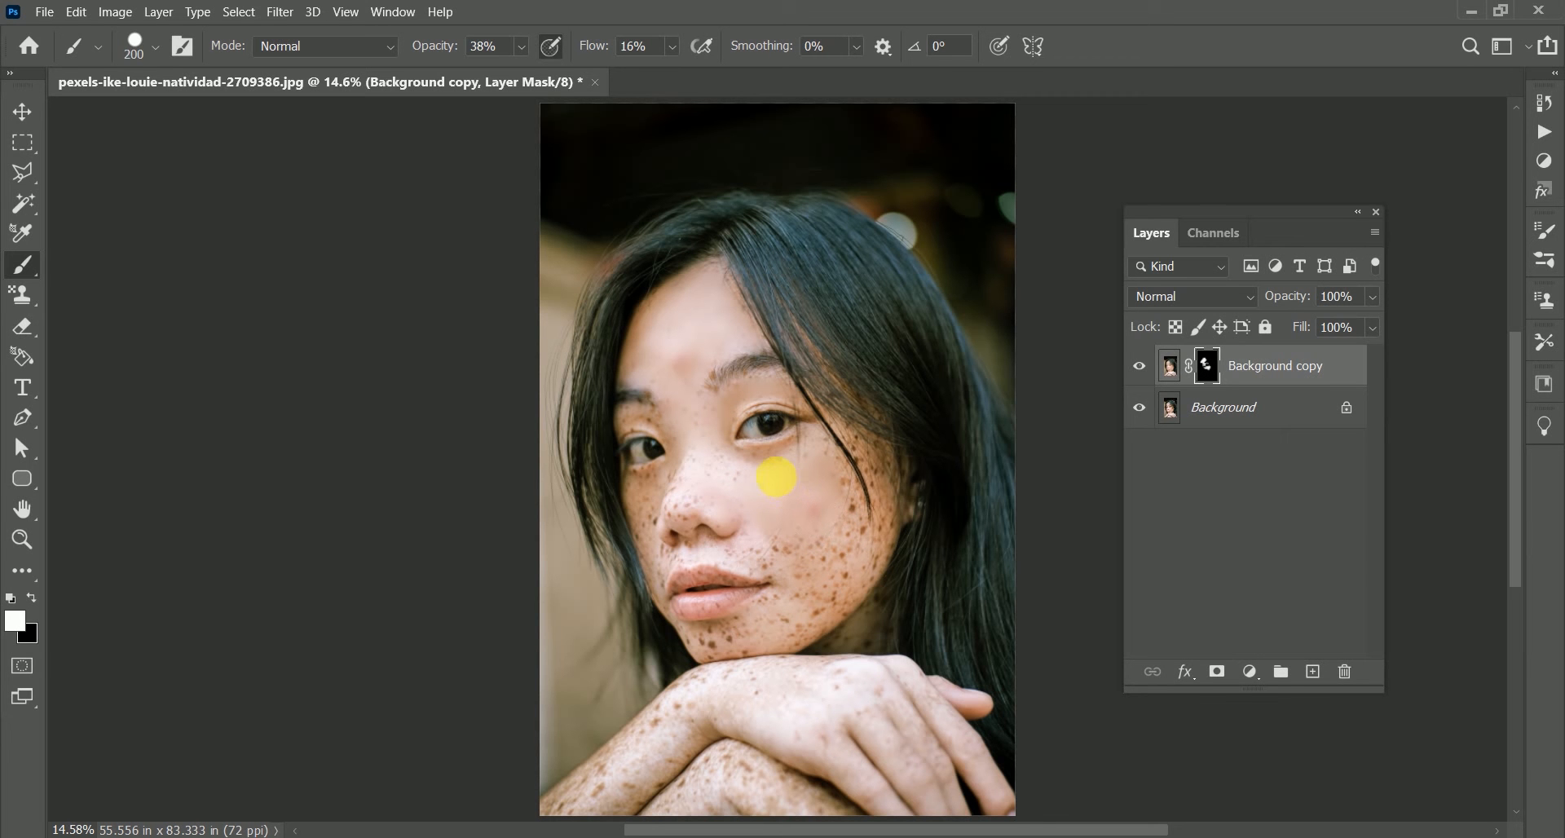
pyautogui.moveTo(768, 464)
pyautogui.mouseDown()
pyautogui.moveTo(770, 449)
pyautogui.moveTo(807, 449)
pyautogui.moveTo(760, 454)
pyautogui.moveTo(748, 475)
pyautogui.mouseUp()
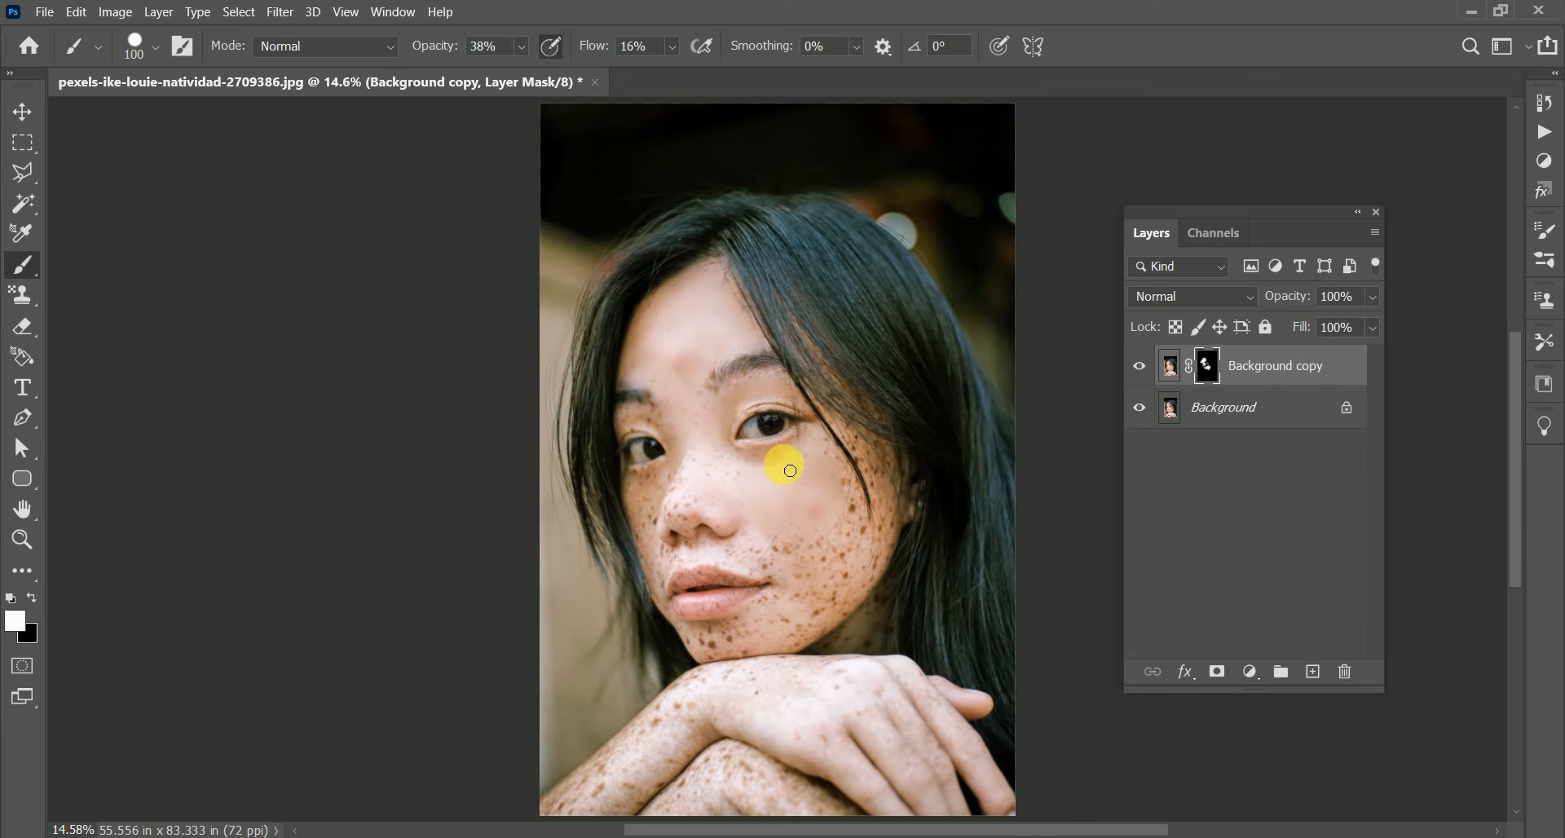
# Enlarge the brush and paint the mask over the lower part of the wider cheek and the jaw
pyautogui.press(']')
pyautogui.press(']')
pyautogui.press(']')
pyautogui.press(']')
pyautogui.press(']')
pyautogui.press(']')
pyautogui.moveTo(825, 573)
pyautogui.mouseDown()
pyautogui.moveTo(808, 560)
pyautogui.moveTo(860, 562)
pyautogui.moveTo(833, 527)
pyautogui.moveTo(865, 529)
pyautogui.moveTo(857, 506)
pyautogui.moveTo(884, 562)
pyautogui.moveTo(827, 632)
pyautogui.moveTo(850, 624)
pyautogui.moveTo(833, 631)
pyautogui.moveTo(807, 600)
pyautogui.moveTo(828, 611)
pyautogui.moveTo(790, 644)
pyautogui.moveTo(827, 542)
pyautogui.moveTo(672, 527)
pyautogui.moveTo(652, 494)
pyautogui.moveTo(644, 522)
pyautogui.moveTo(644, 500)
pyautogui.mouseUp()
# Paint the mask over the narrower cheek, nose, upper lip area and chin, starting with a 150 px brush
pyautogui.press('[')
pyautogui.press('[')
pyautogui.press('[')
pyautogui.press('[')
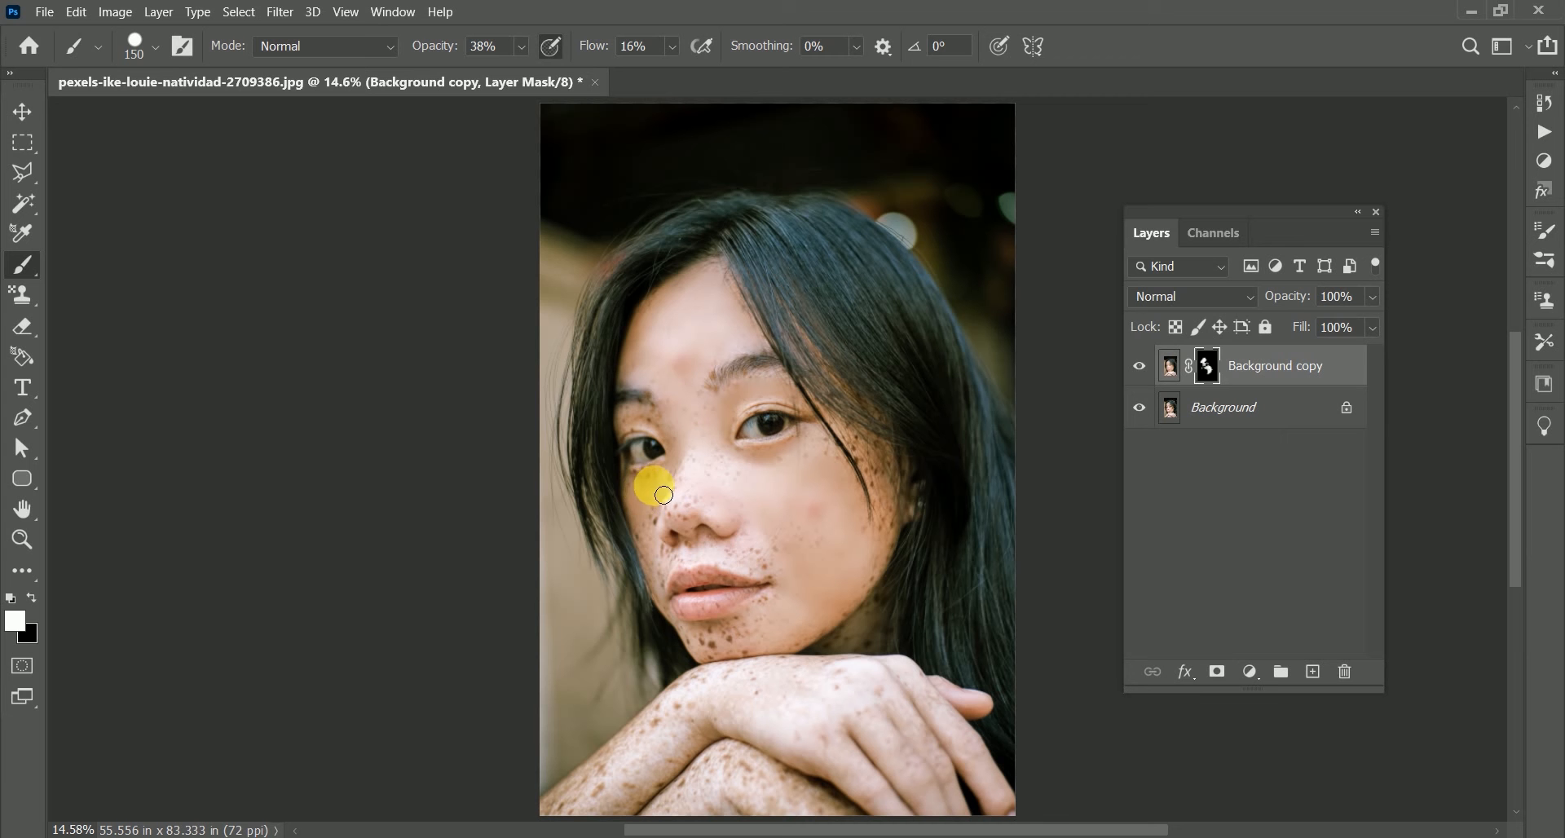
pyautogui.moveTo(652, 493)
pyautogui.mouseDown()
pyautogui.moveTo(663, 585)
pyautogui.moveTo(672, 567)
pyautogui.moveTo(781, 576)
pyautogui.moveTo(779, 558)
pyautogui.moveTo(717, 548)
pyautogui.mouseUp()
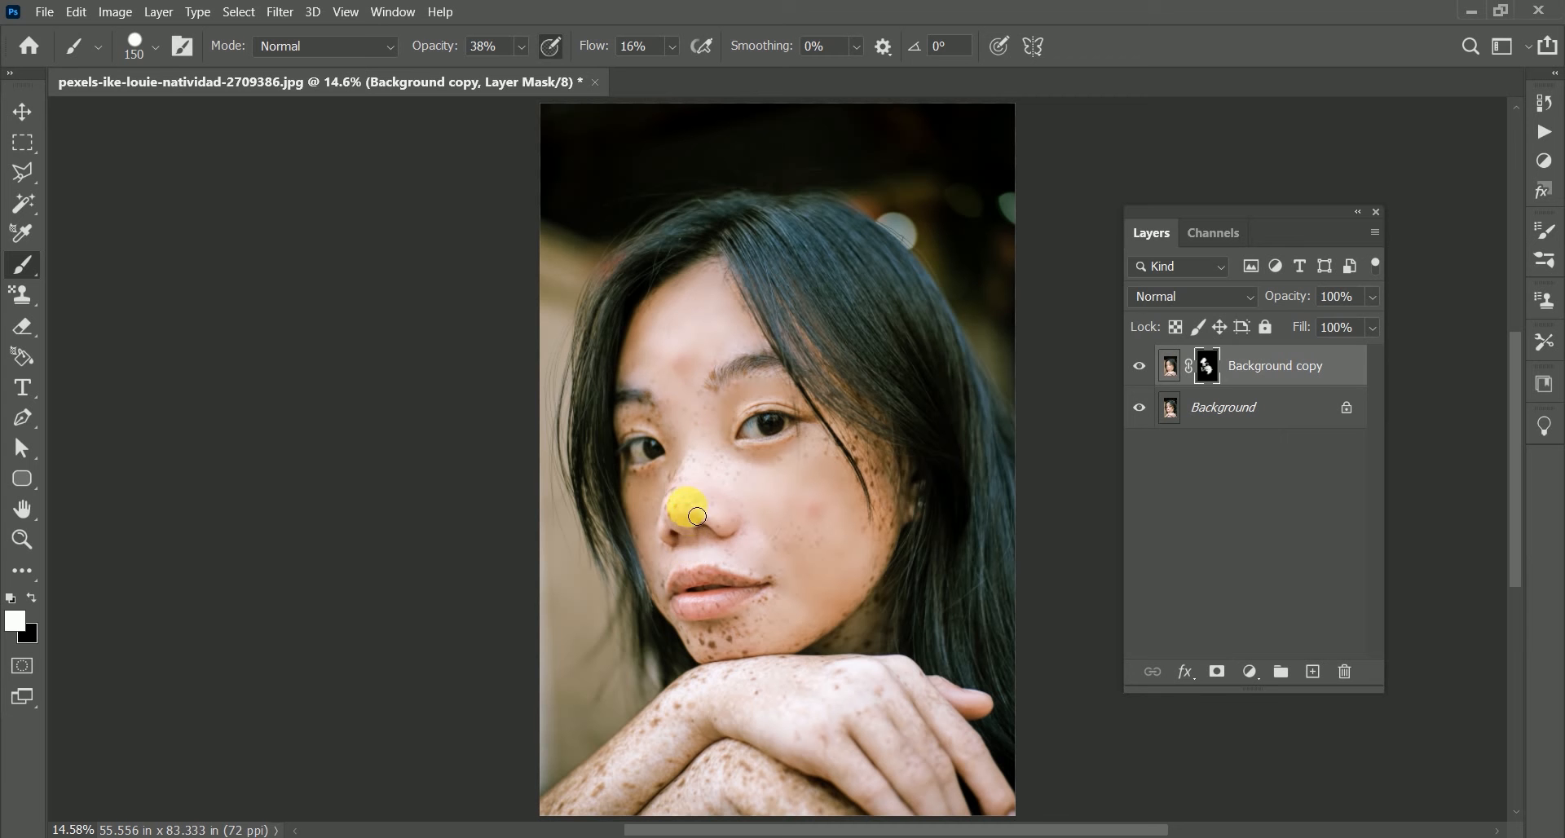
pyautogui.moveTo(681, 528)
pyautogui.mouseDown()
pyautogui.moveTo(677, 506)
pyautogui.moveTo(709, 519)
pyautogui.moveTo(683, 483)
pyautogui.moveTo(639, 486)
pyautogui.moveTo(644, 433)
pyautogui.moveTo(674, 437)
pyautogui.moveTo(637, 432)
pyautogui.moveTo(682, 454)
pyautogui.moveTo(741, 555)
pyautogui.moveTo(721, 645)
pyautogui.moveTo(757, 648)
pyautogui.moveTo(763, 631)
pyautogui.moveTo(711, 646)
pyautogui.moveTo(782, 613)
pyautogui.moveTo(750, 643)
pyautogui.moveTo(754, 661)
pyautogui.moveTo(688, 639)
pyautogui.moveTo(713, 637)
pyautogui.moveTo(709, 652)
pyautogui.moveTo(657, 604)
pyautogui.moveTo(659, 585)
pyautogui.moveTo(685, 632)
pyautogui.moveTo(661, 576)
pyautogui.moveTo(709, 571)
pyautogui.moveTo(702, 584)
pyautogui.moveTo(478, 209)
pyautogui.mouseUp()
# Soften the lips and the skin beside the mouth on the mask with a 90 px brush at 14% opacity and 12% flow
pyautogui.press('[')
pyautogui.press('[')
pyautogui.press('[')
pyautogui.moveTo(434, 47); pyautogui.dragTo(428, 48)
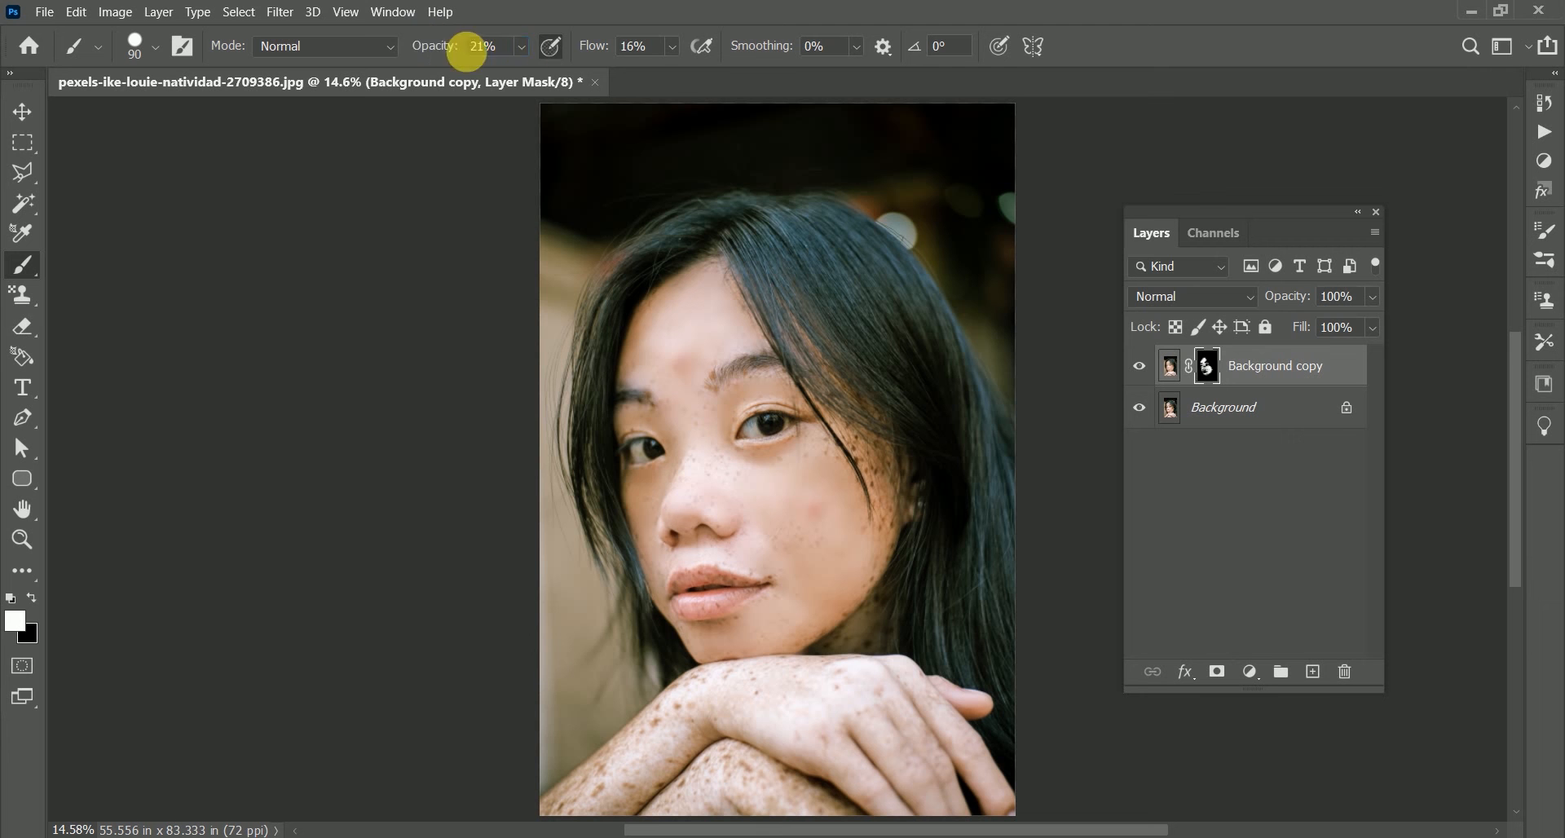
pyautogui.moveTo(603, 51); pyautogui.dragTo(600, 50)
pyautogui.moveTo(444, 50); pyautogui.dragTo(442, 49)
pyautogui.click(707, 573)
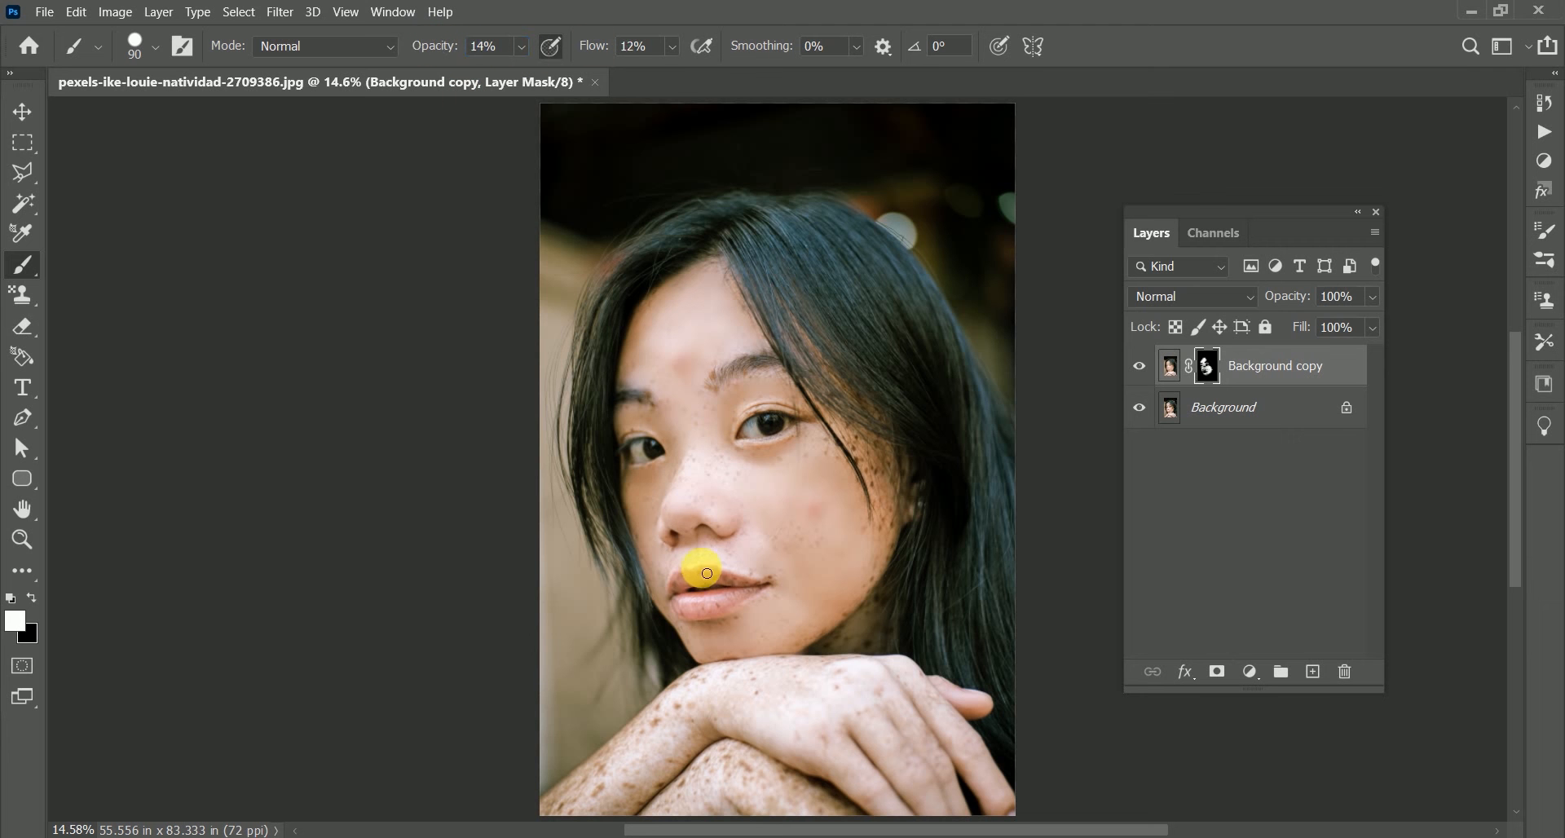
pyautogui.moveTo(706, 584); pyautogui.dragTo(747, 590)
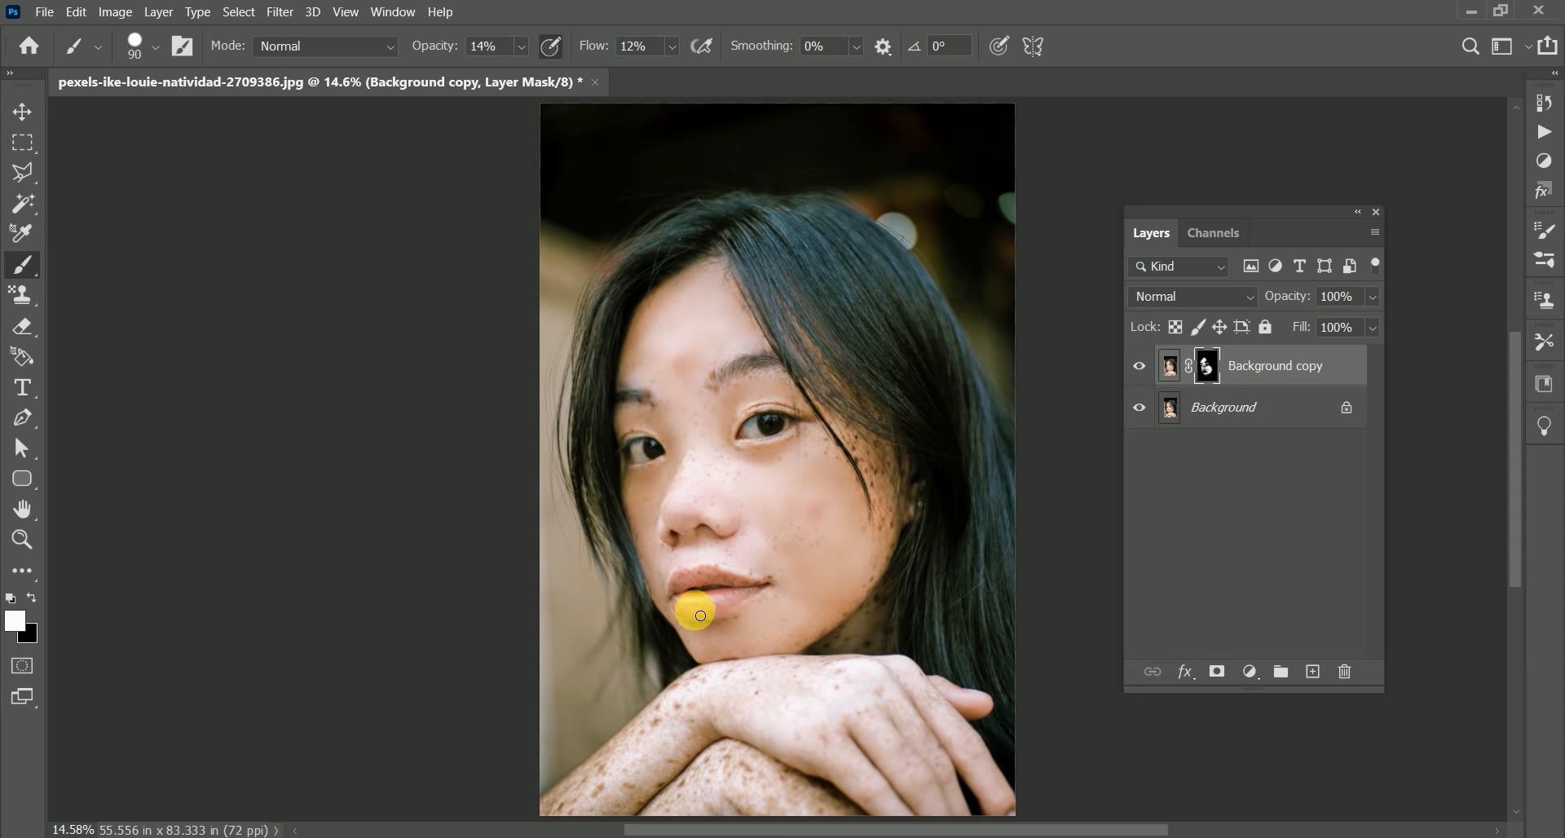
pyautogui.moveTo(705, 613)
pyautogui.mouseDown()
pyautogui.moveTo(758, 593)
pyautogui.moveTo(703, 616)
pyautogui.moveTo(781, 584)
pyautogui.moveTo(767, 577)
pyautogui.moveTo(788, 592)
pyautogui.moveTo(771, 605)
pyautogui.moveTo(784, 587)
pyautogui.moveTo(746, 571)
pyautogui.moveTo(773, 575)
pyautogui.moveTo(781, 606)
pyautogui.moveTo(696, 631)
pyautogui.moveTo(772, 629)
pyautogui.moveTo(715, 568)
pyautogui.moveTo(739, 563)
pyautogui.moveTo(758, 537)
pyautogui.mouseUp()
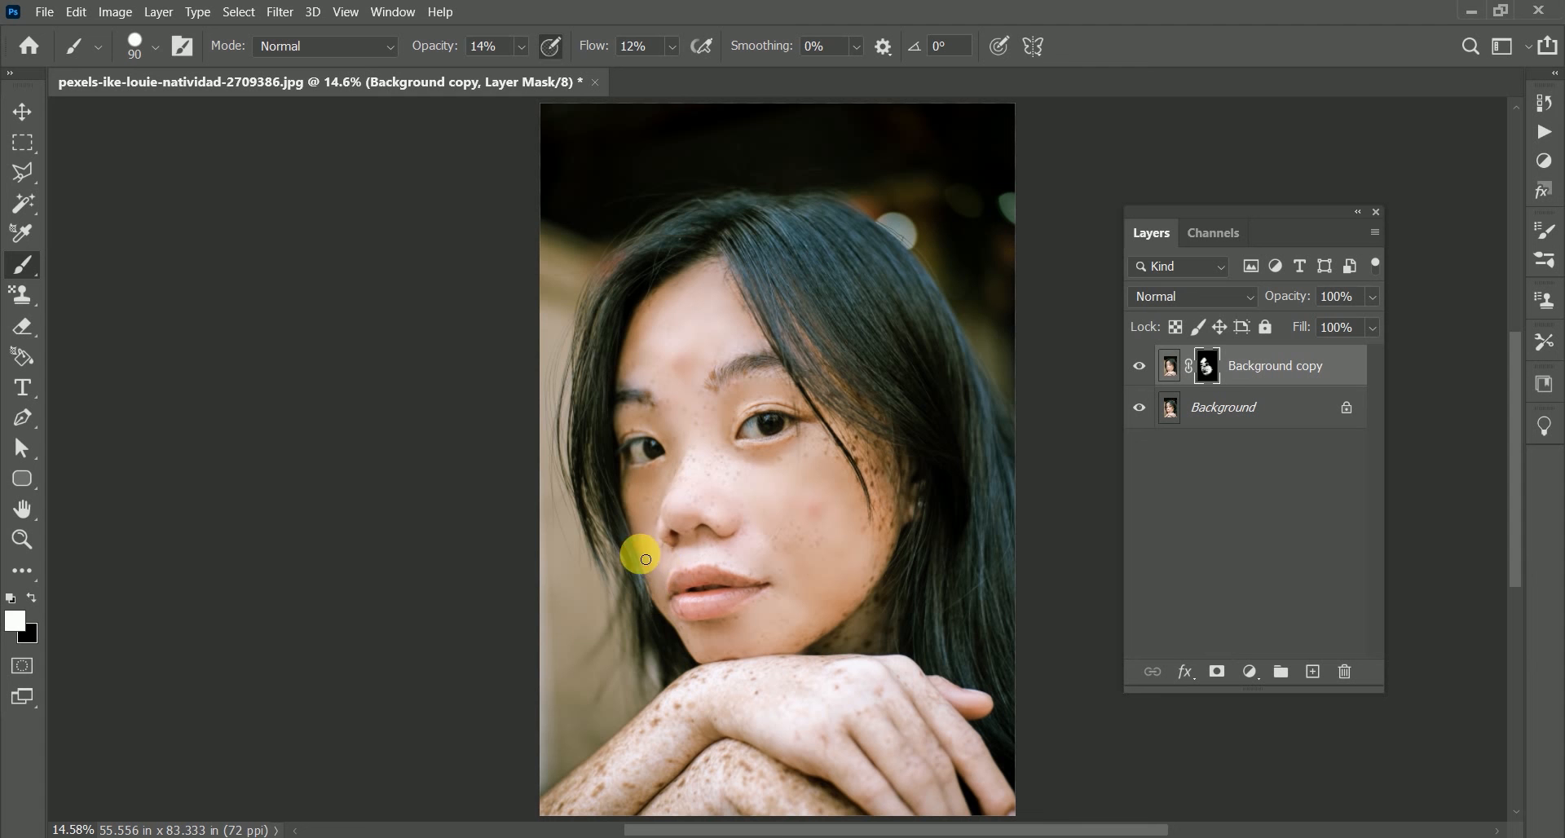
pyautogui.moveTo(648, 570)
pyautogui.mouseDown()
pyautogui.moveTo(685, 638)
pyautogui.moveTo(680, 598)
pyautogui.mouseUp()
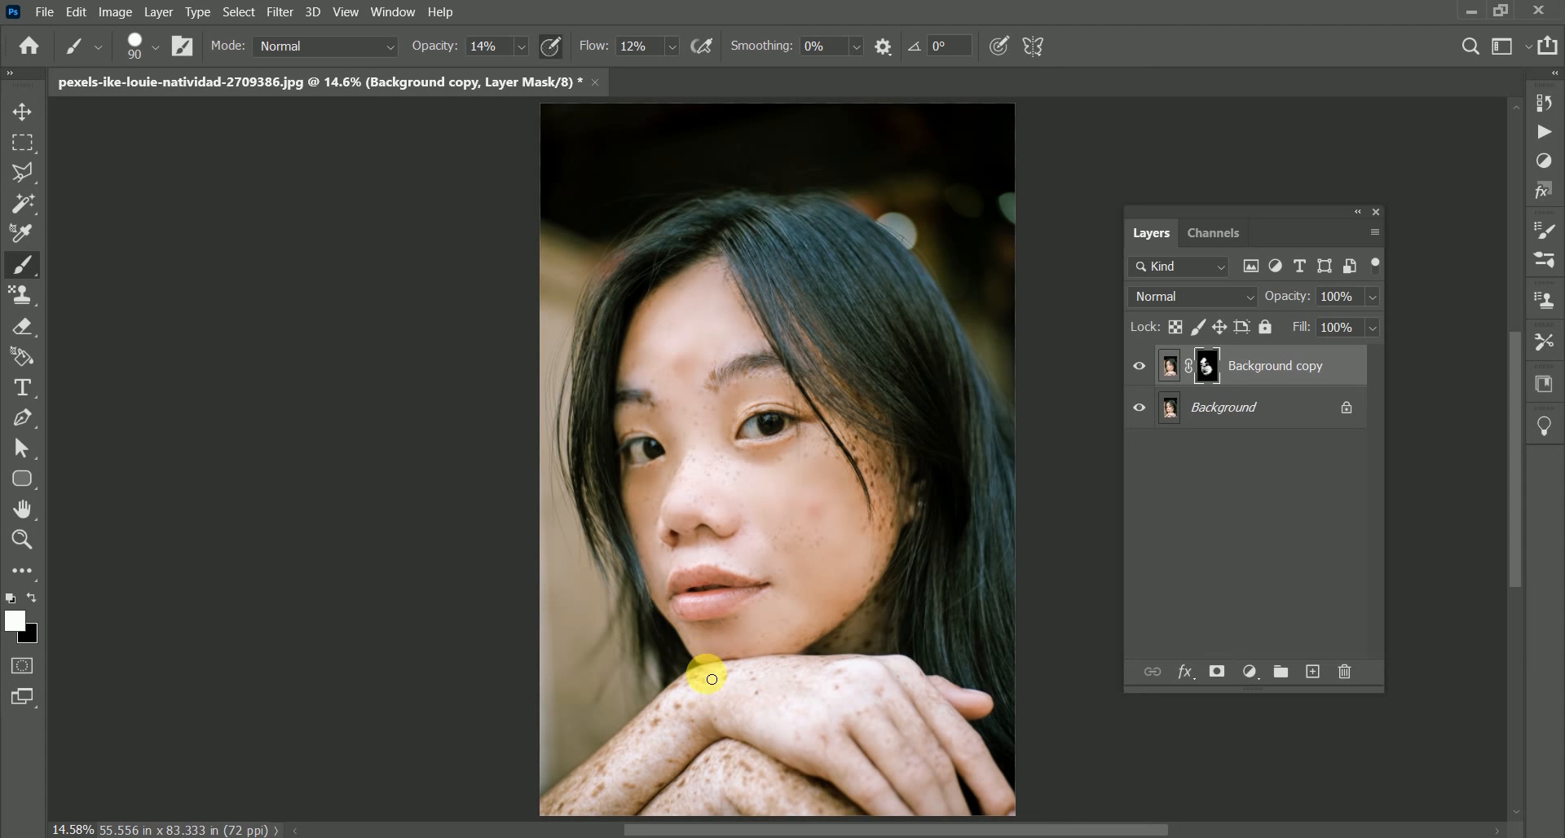
# Paint the mask along the jaw edge and the outer cheek beside the hair, using a 300 px brush at 4% opacity and 5% flow for the cheek
pyautogui.moveTo(853, 613); pyautogui.dragTo(817, 640)
pyautogui.click(878, 568)
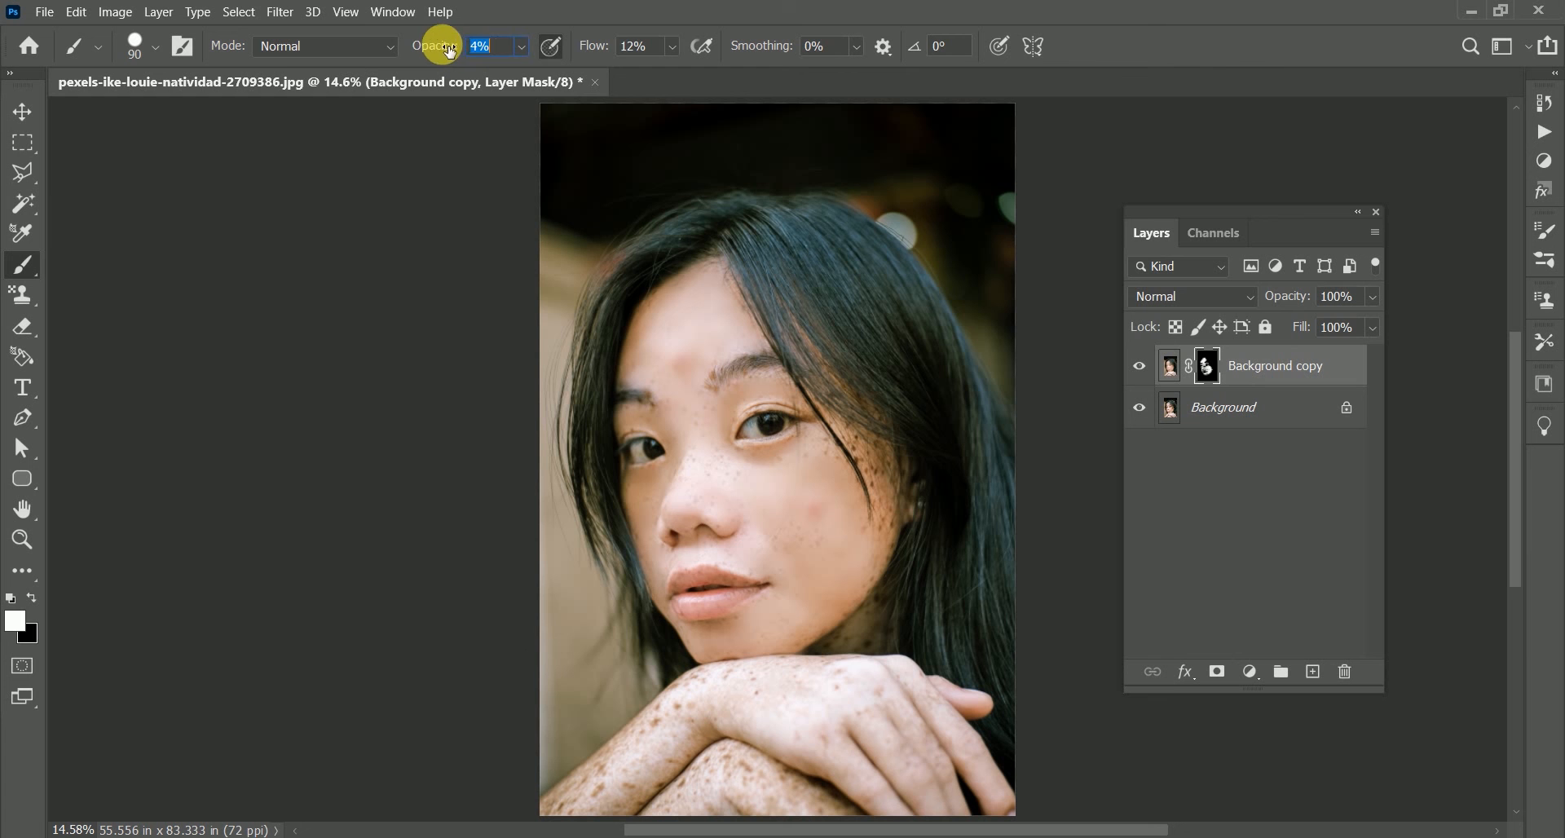
pyautogui.moveTo(611, 54); pyautogui.dragTo(605, 56)
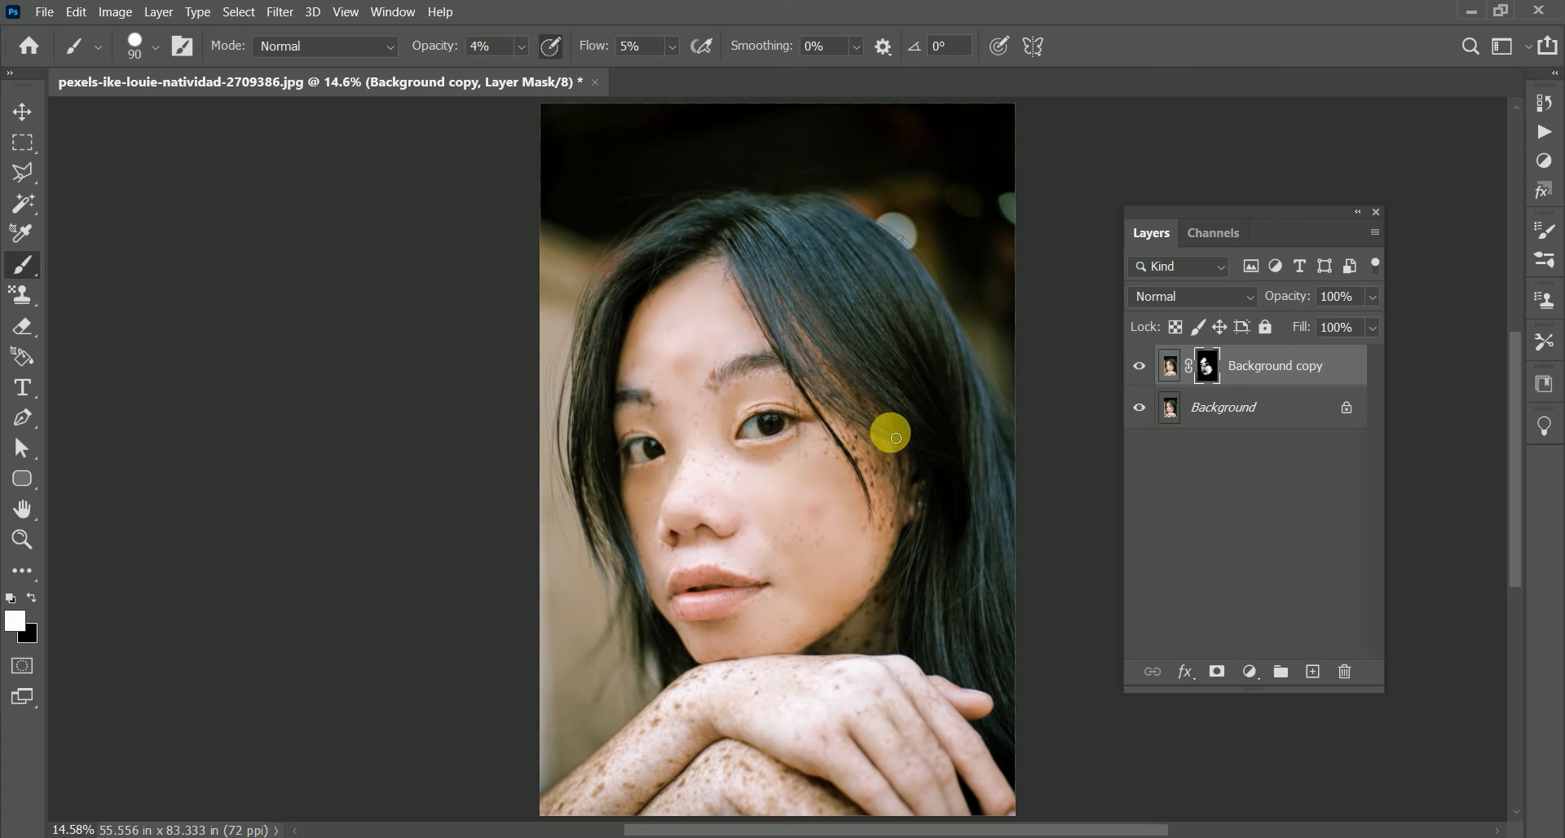
pyautogui.press(']')
pyautogui.press(']')
pyautogui.press(']')
pyautogui.press(']')
pyautogui.press(']')
pyautogui.press(']')
pyautogui.press(']')
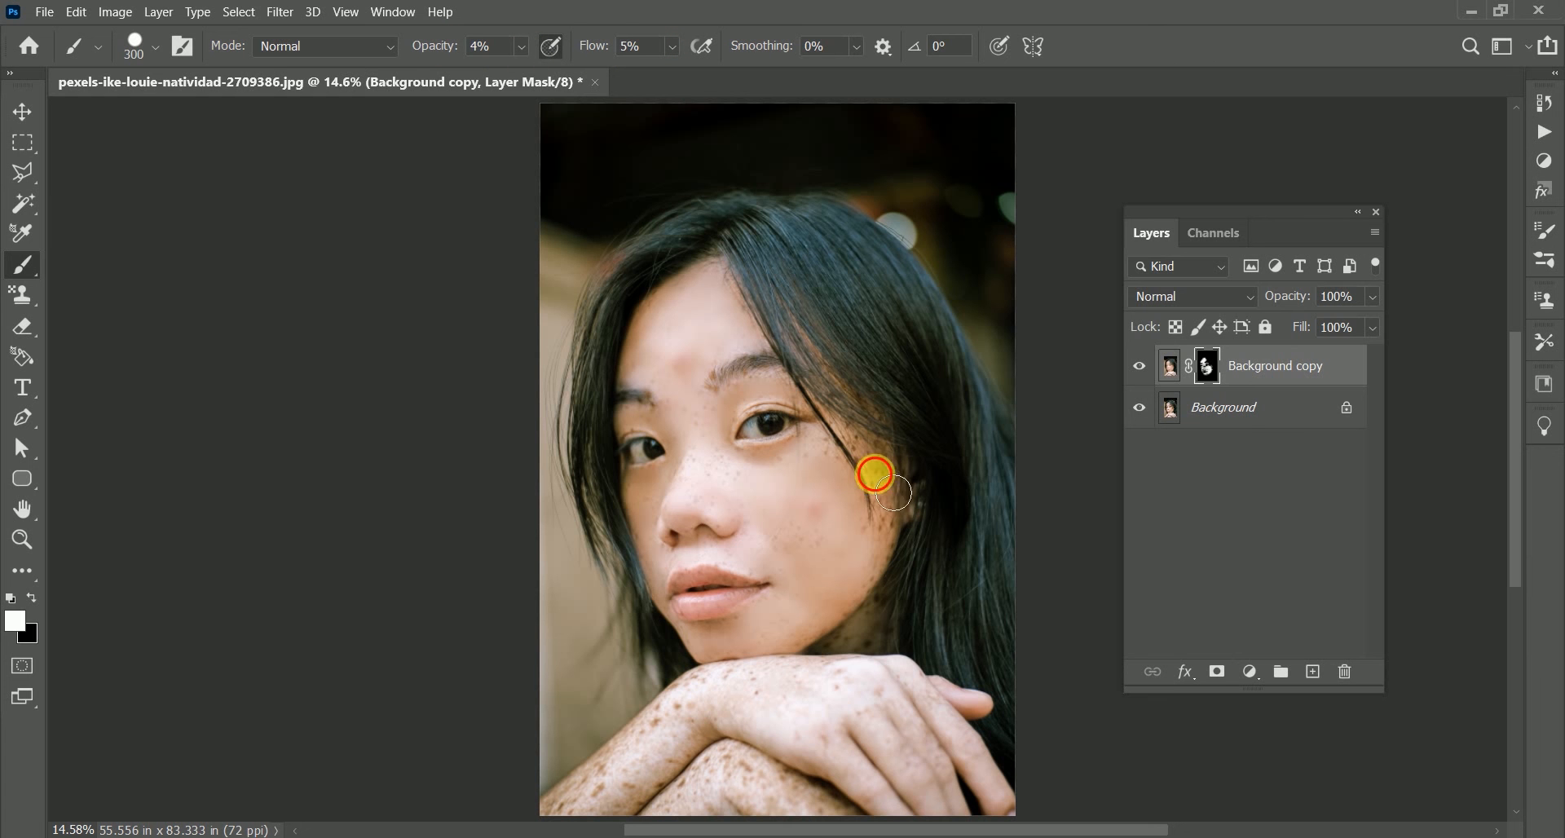
pyautogui.moveTo(887, 465); pyautogui.dragTo(889, 485)
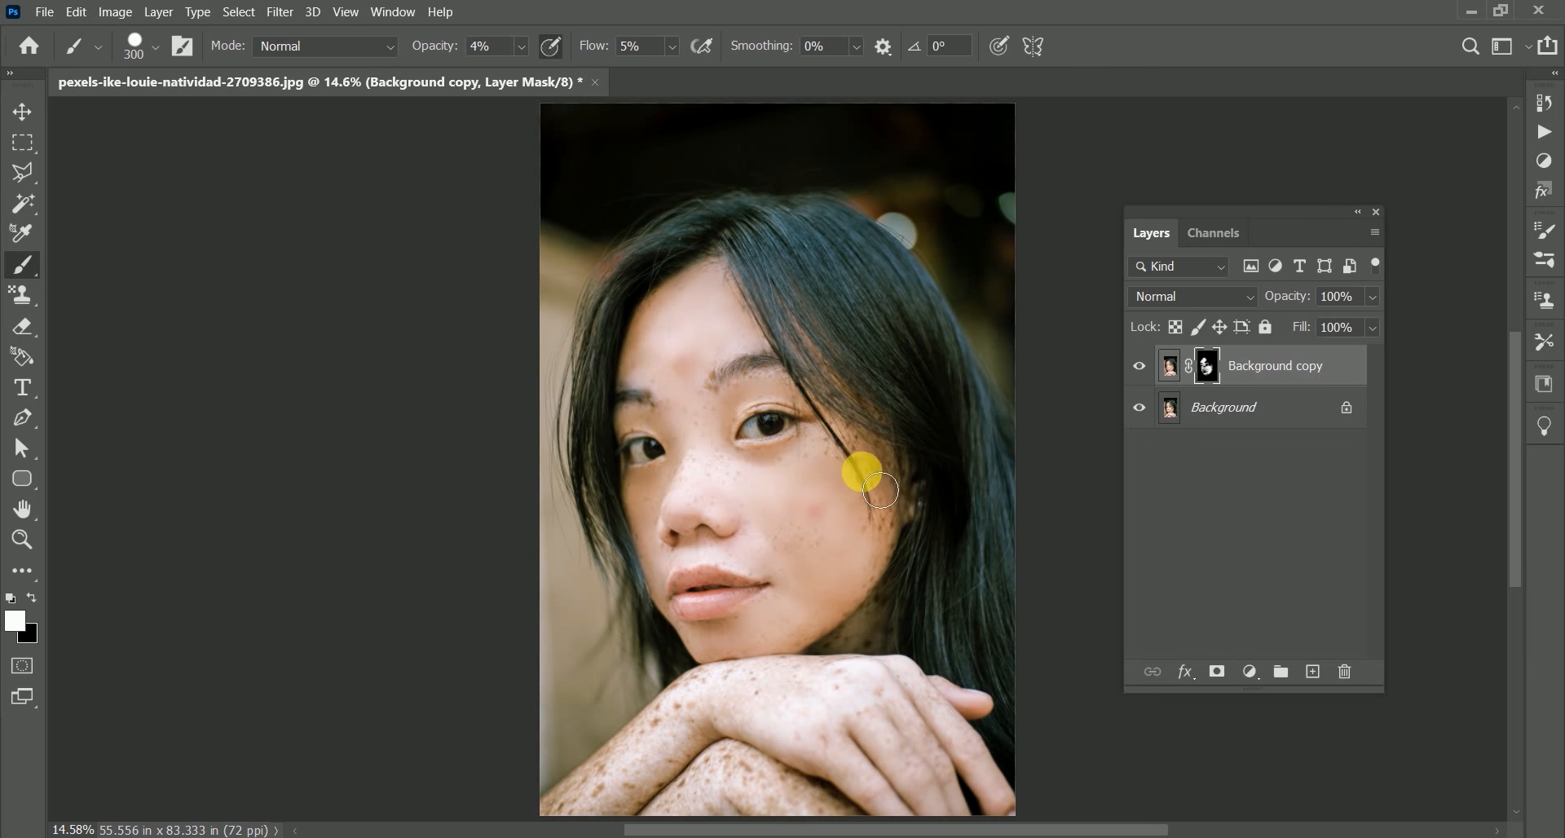
pyautogui.moveTo(871, 503); pyautogui.dragTo(866, 461)
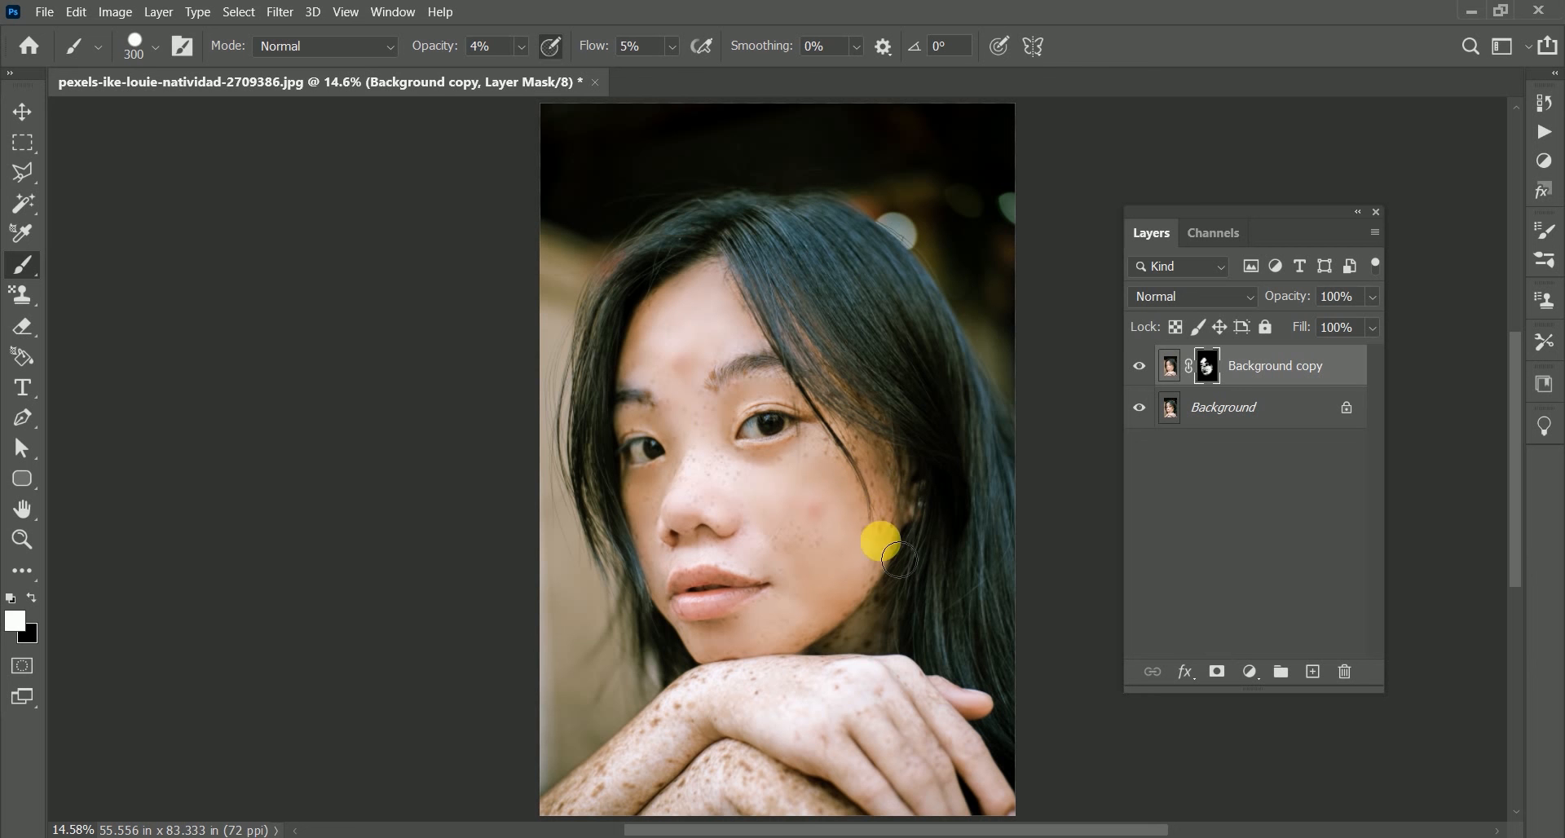
pyautogui.moveTo(877, 541)
pyautogui.mouseDown()
pyautogui.moveTo(874, 421)
pyautogui.moveTo(865, 451)
pyautogui.moveTo(888, 525)
pyautogui.moveTo(875, 455)
pyautogui.moveTo(895, 514)
pyautogui.moveTo(908, 487)
pyautogui.moveTo(848, 456)
pyautogui.moveTo(910, 478)
pyautogui.moveTo(895, 532)
pyautogui.moveTo(889, 431)
pyautogui.moveTo(811, 318)
pyautogui.moveTo(922, 515)
pyautogui.moveTo(837, 358)
pyautogui.moveTo(911, 534)
pyautogui.moveTo(896, 577)
pyautogui.moveTo(837, 381)
pyautogui.moveTo(900, 563)
pyautogui.moveTo(916, 502)
pyautogui.moveTo(856, 397)
pyautogui.moveTo(895, 597)
pyautogui.mouseUp()
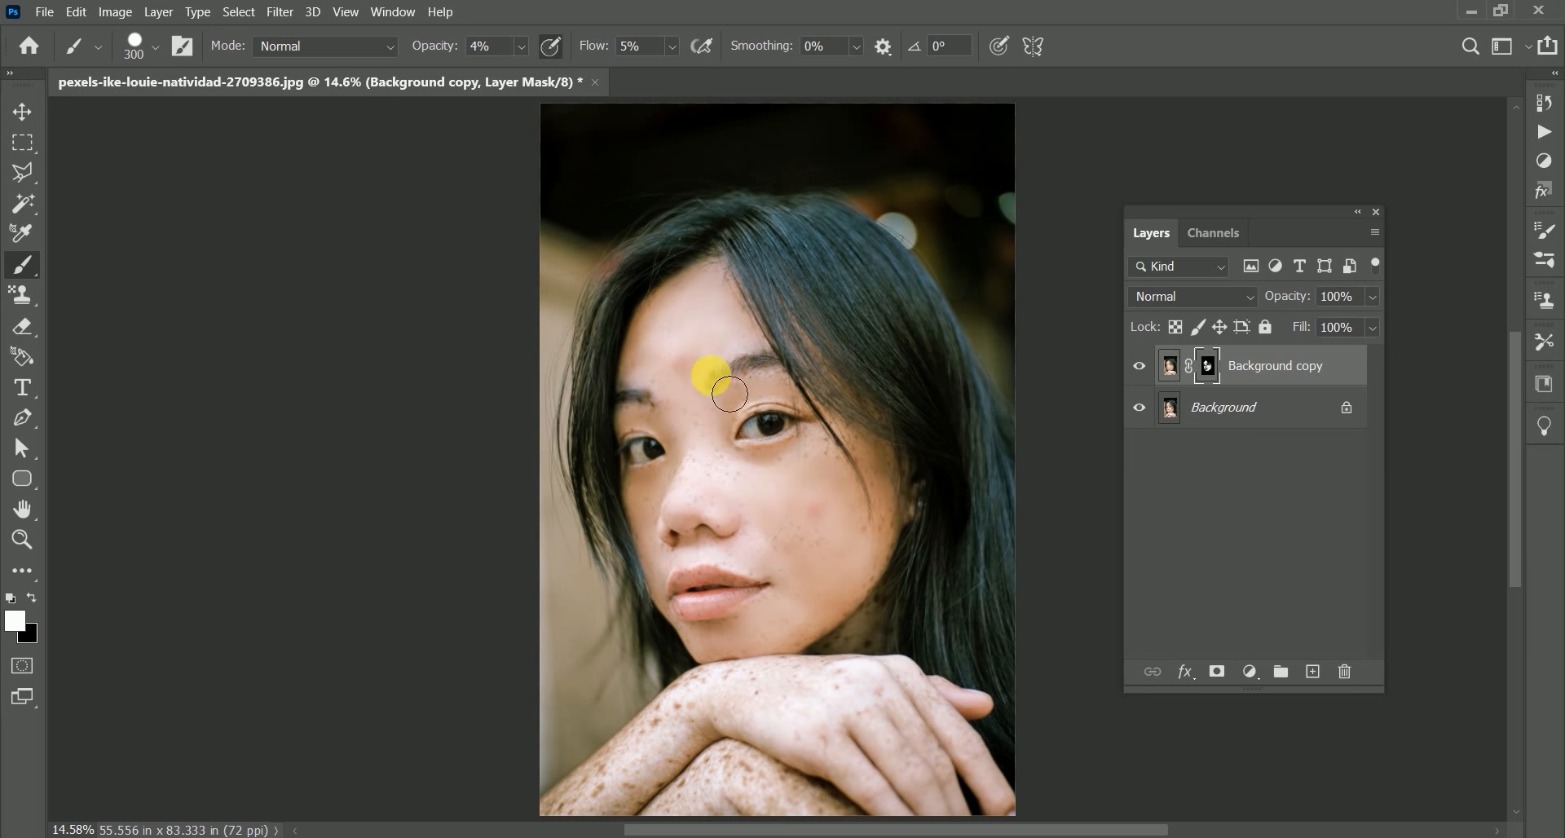
# Smooth the skin around the wider eyebrow and eyelid on the mask, reducing the brush to 150 px, and continue down the cheek and jaw
pyautogui.moveTo(734, 409); pyautogui.dragTo(787, 398)
pyautogui.press('[')
pyautogui.press('[')
pyautogui.press('[')
pyautogui.press('[')
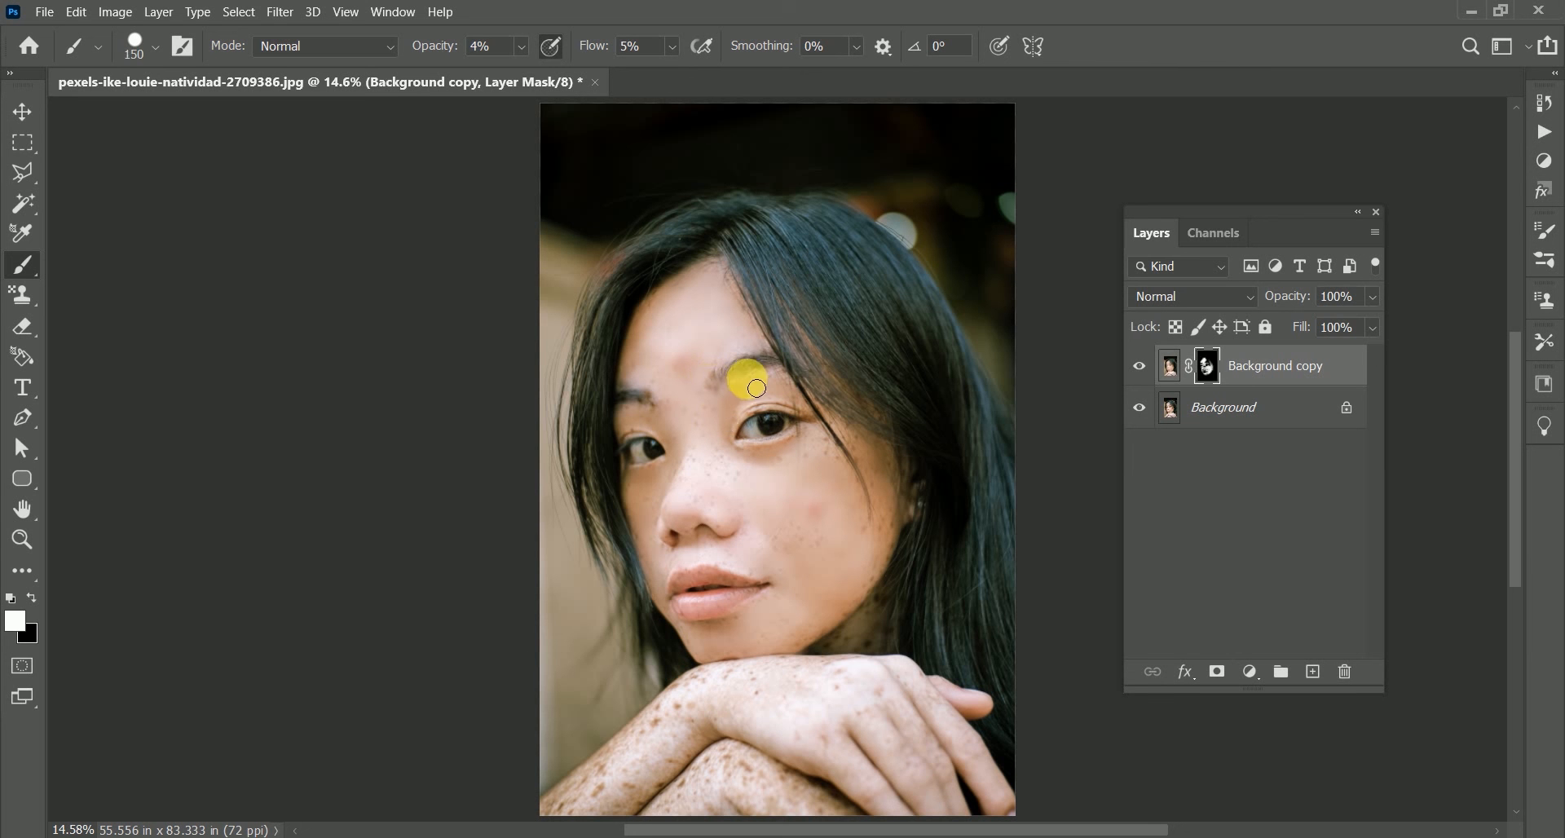
pyautogui.moveTo(783, 380)
pyautogui.mouseDown()
pyautogui.moveTo(812, 367)
pyautogui.moveTo(777, 353)
pyautogui.mouseUp()
pyautogui.moveTo(742, 405)
pyautogui.mouseDown()
pyautogui.moveTo(737, 353)
pyautogui.moveTo(787, 370)
pyautogui.moveTo(757, 378)
pyautogui.moveTo(762, 407)
pyautogui.moveTo(756, 385)
pyautogui.moveTo(720, 416)
pyautogui.moveTo(660, 405)
pyautogui.moveTo(680, 432)
pyautogui.moveTo(654, 438)
pyautogui.moveTo(629, 418)
pyautogui.moveTo(670, 426)
pyautogui.moveTo(626, 388)
pyautogui.moveTo(667, 405)
pyautogui.moveTo(630, 439)
pyautogui.moveTo(631, 420)
pyautogui.moveTo(679, 436)
pyautogui.moveTo(690, 476)
pyautogui.moveTo(664, 542)
pyautogui.moveTo(637, 504)
pyautogui.moveTo(666, 599)
pyautogui.moveTo(694, 529)
pyautogui.moveTo(695, 563)
pyautogui.moveTo(750, 540)
pyautogui.moveTo(825, 555)
pyautogui.moveTo(828, 582)
pyautogui.moveTo(678, 613)
pyautogui.moveTo(700, 651)
pyautogui.moveTo(825, 639)
pyautogui.mouseUp()
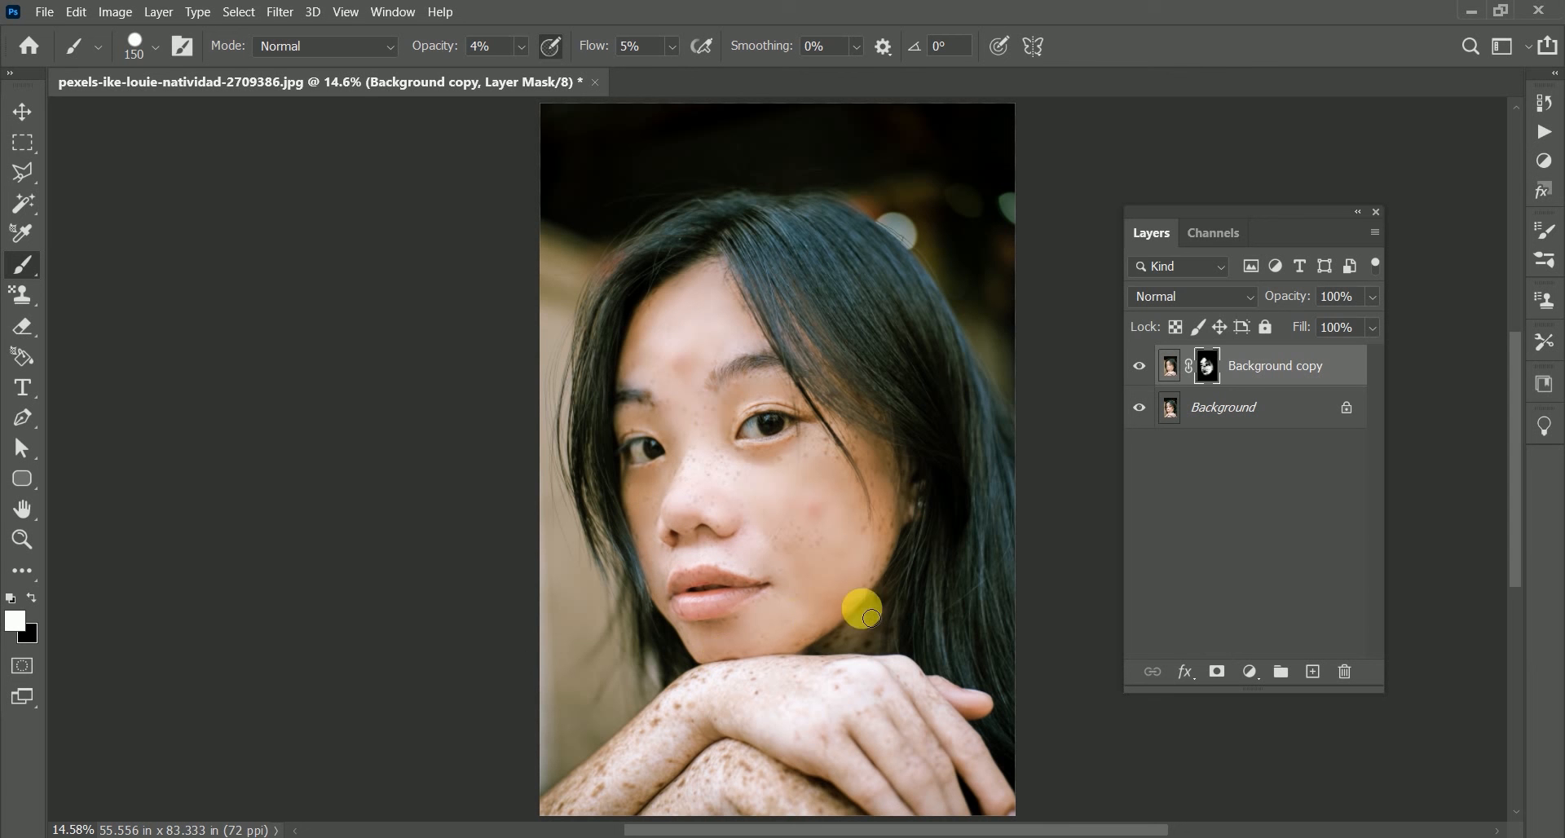
pyautogui.moveTo(877, 466)
pyautogui.mouseDown()
pyautogui.moveTo(831, 458)
pyautogui.moveTo(829, 413)
pyautogui.moveTo(857, 490)
pyautogui.moveTo(841, 447)
pyautogui.moveTo(859, 476)
pyautogui.moveTo(852, 437)
pyautogui.moveTo(874, 401)
pyautogui.moveTo(900, 470)
pyautogui.moveTo(751, 403)
pyautogui.moveTo(801, 413)
pyautogui.moveTo(765, 424)
pyautogui.moveTo(832, 430)
pyautogui.moveTo(809, 447)
pyautogui.moveTo(821, 529)
pyautogui.moveTo(774, 715)
pyautogui.mouseUp()
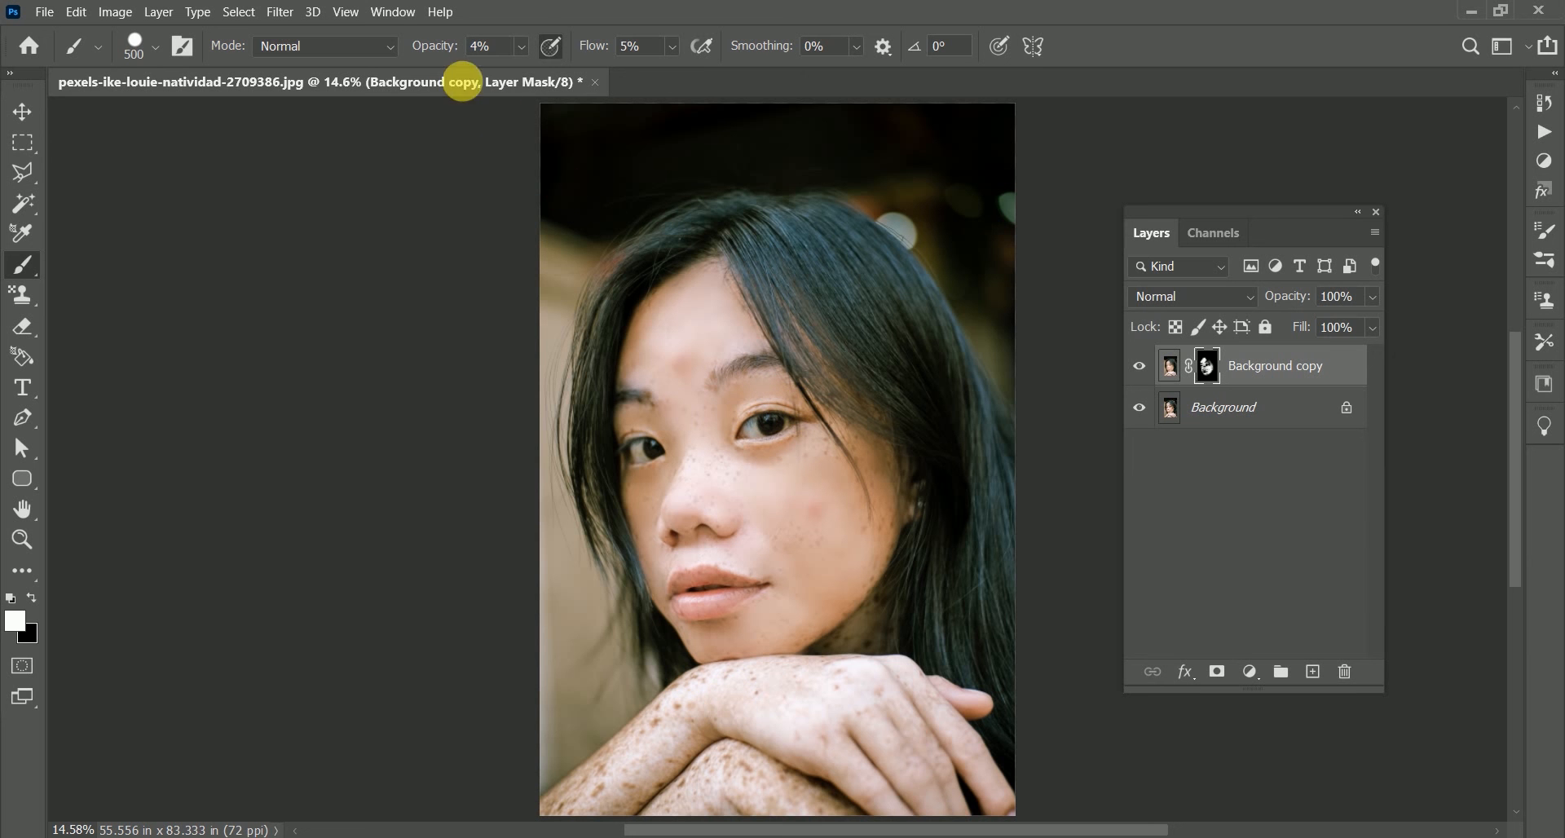
# Paint the mask over the freckled forearm with a 500 px brush at 20% opacity and 18% flow
pyautogui.moveTo(439, 44); pyautogui.dragTo(453, 45)
pyautogui.moveTo(589, 47); pyautogui.dragTo(604, 52)
pyautogui.press(']')
pyautogui.press(']')
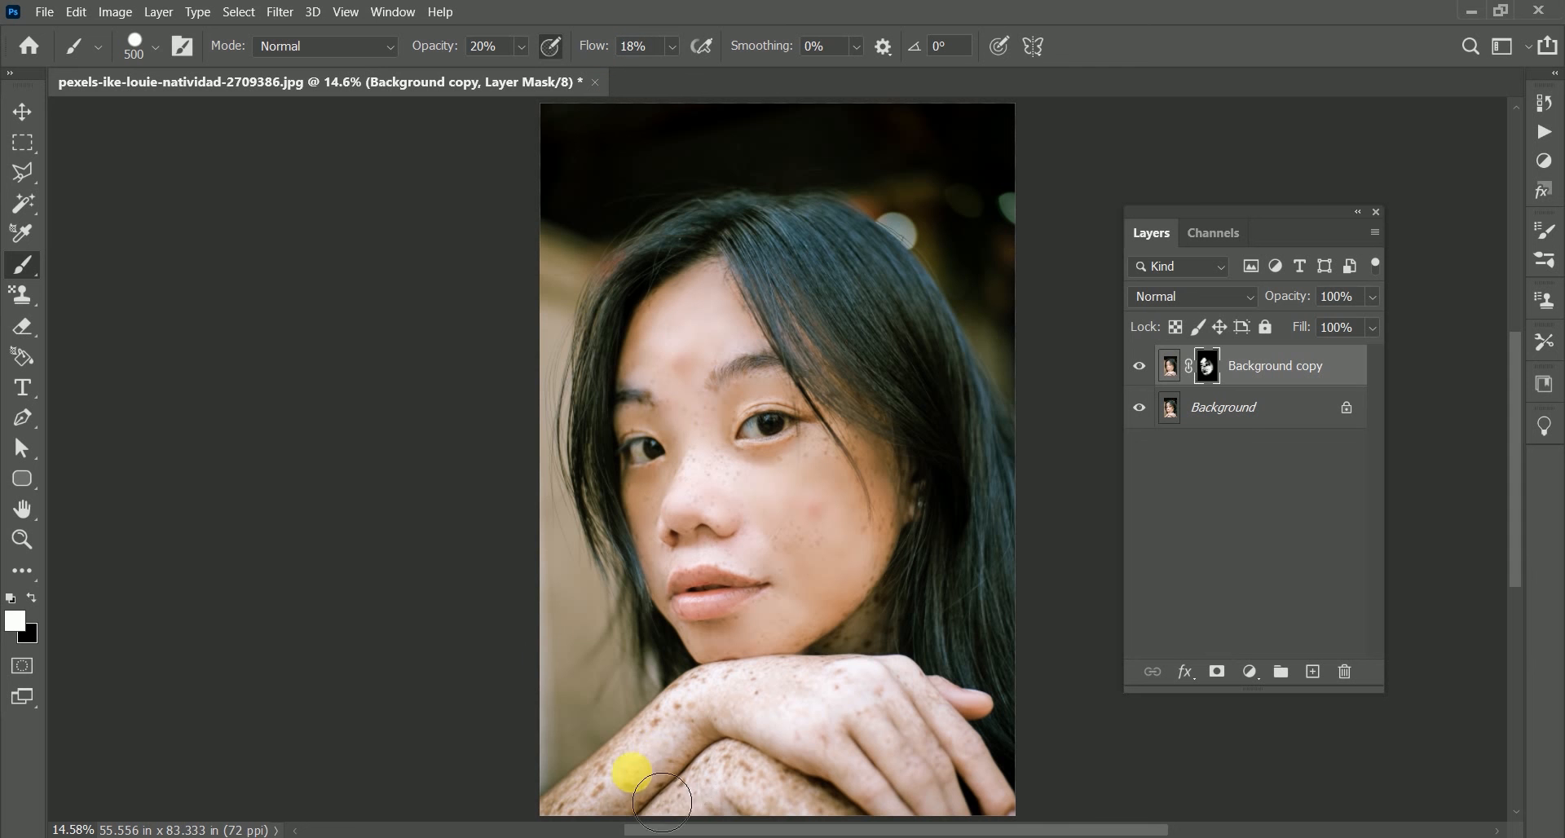
pyautogui.moveTo(575, 801)
pyautogui.mouseDown()
pyautogui.moveTo(567, 818)
pyautogui.moveTo(674, 775)
pyautogui.moveTo(772, 802)
pyautogui.moveTo(732, 784)
pyautogui.moveTo(706, 793)
pyautogui.moveTo(816, 836)
pyautogui.moveTo(824, 734)
pyautogui.moveTo(685, 703)
pyautogui.mouseUp()
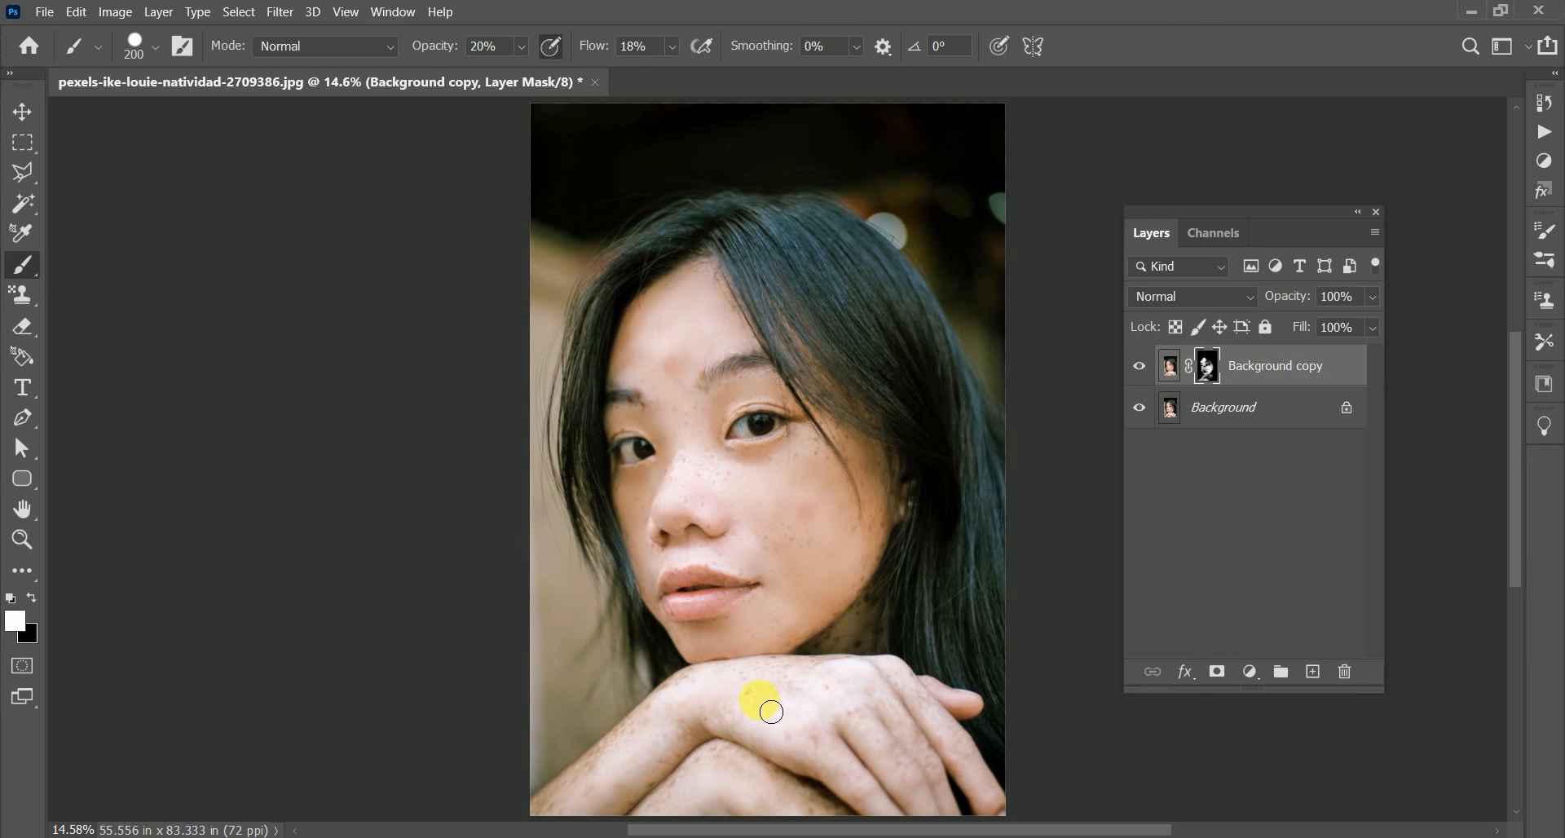
# Smooth the back of the hand and the fingers on the mask with a 200 px brush, and check against the original
pyautogui.moveTo(815, 689); pyautogui.dragTo(874, 683)
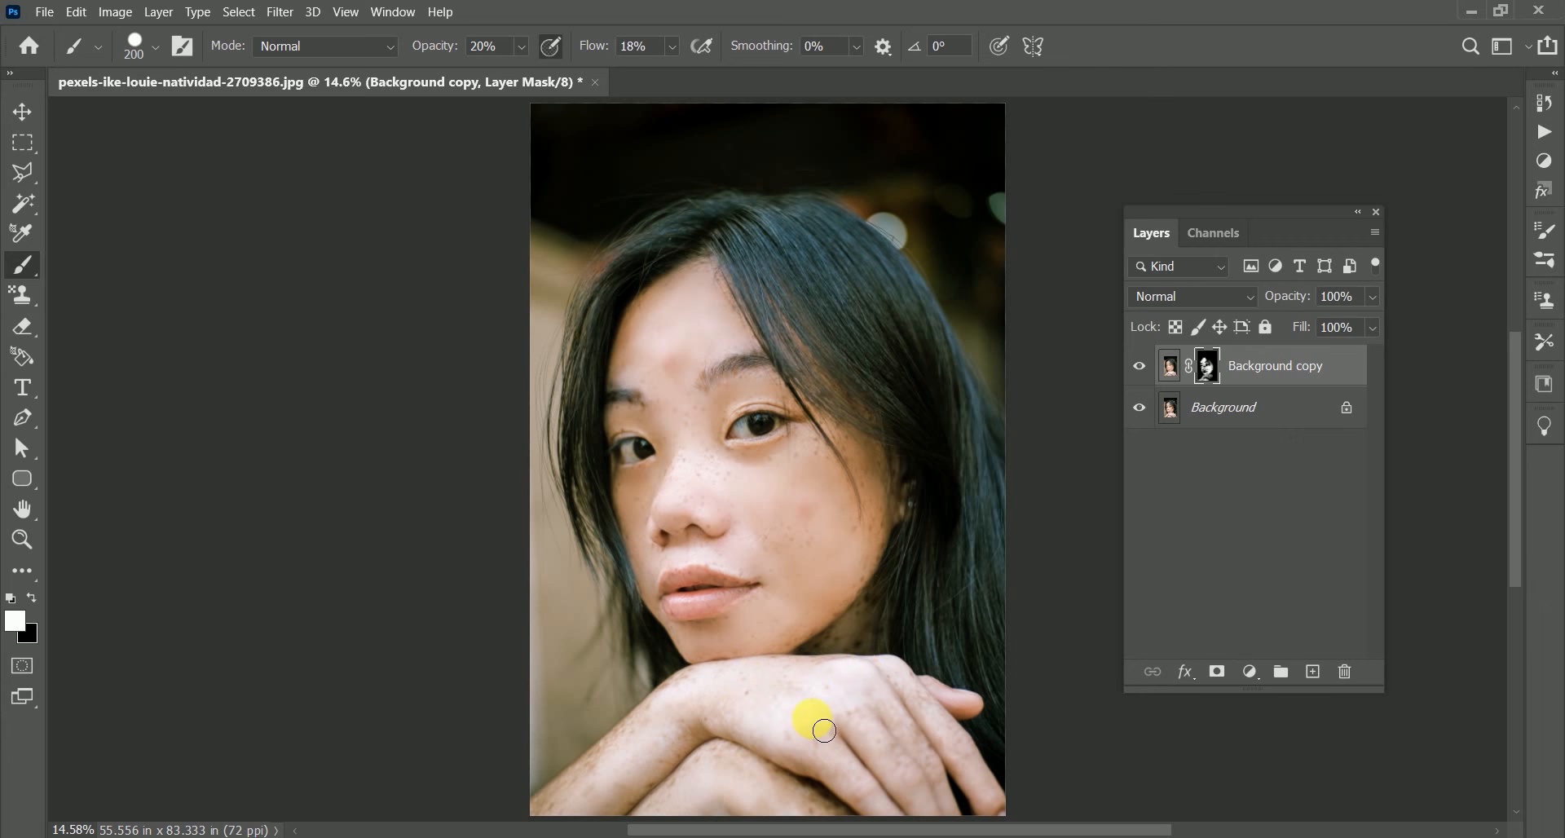
pyautogui.moveTo(824, 731)
pyautogui.mouseDown()
pyautogui.moveTo(826, 747)
pyautogui.moveTo(962, 755)
pyautogui.moveTo(975, 810)
pyautogui.moveTo(934, 697)
pyautogui.moveTo(911, 755)
pyautogui.moveTo(914, 833)
pyautogui.mouseUp()
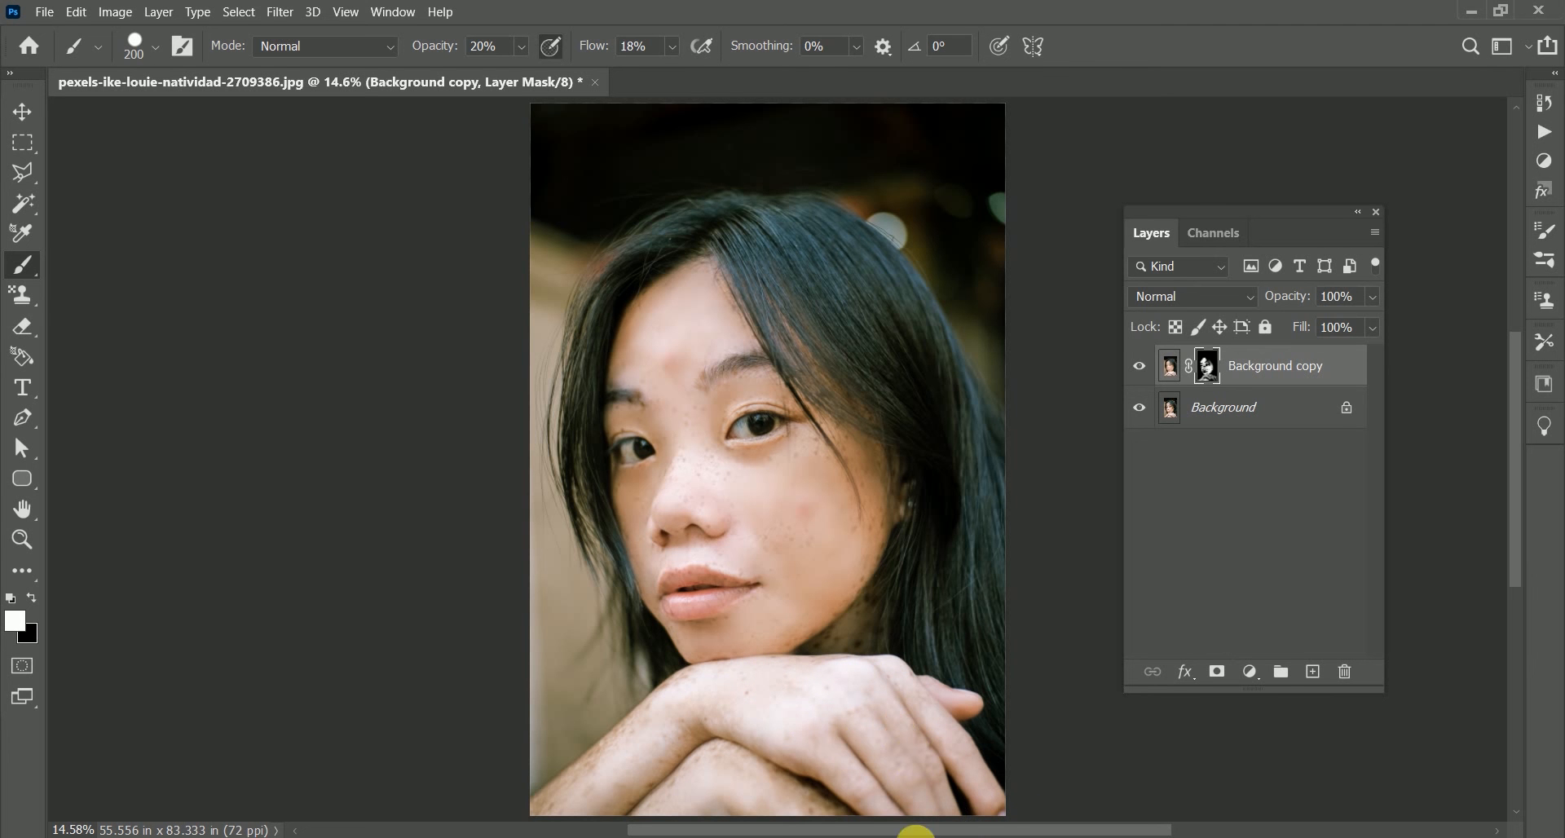
pyautogui.moveTo(760, 742)
pyautogui.mouseDown()
pyautogui.moveTo(822, 829)
pyautogui.moveTo(853, 827)
pyautogui.moveTo(818, 794)
pyautogui.moveTo(853, 821)
pyautogui.moveTo(801, 793)
pyautogui.moveTo(766, 797)
pyautogui.moveTo(693, 739)
pyautogui.moveTo(562, 807)
pyautogui.moveTo(552, 790)
pyautogui.moveTo(668, 708)
pyautogui.moveTo(816, 768)
pyautogui.moveTo(751, 761)
pyautogui.moveTo(863, 754)
pyautogui.mouseUp()
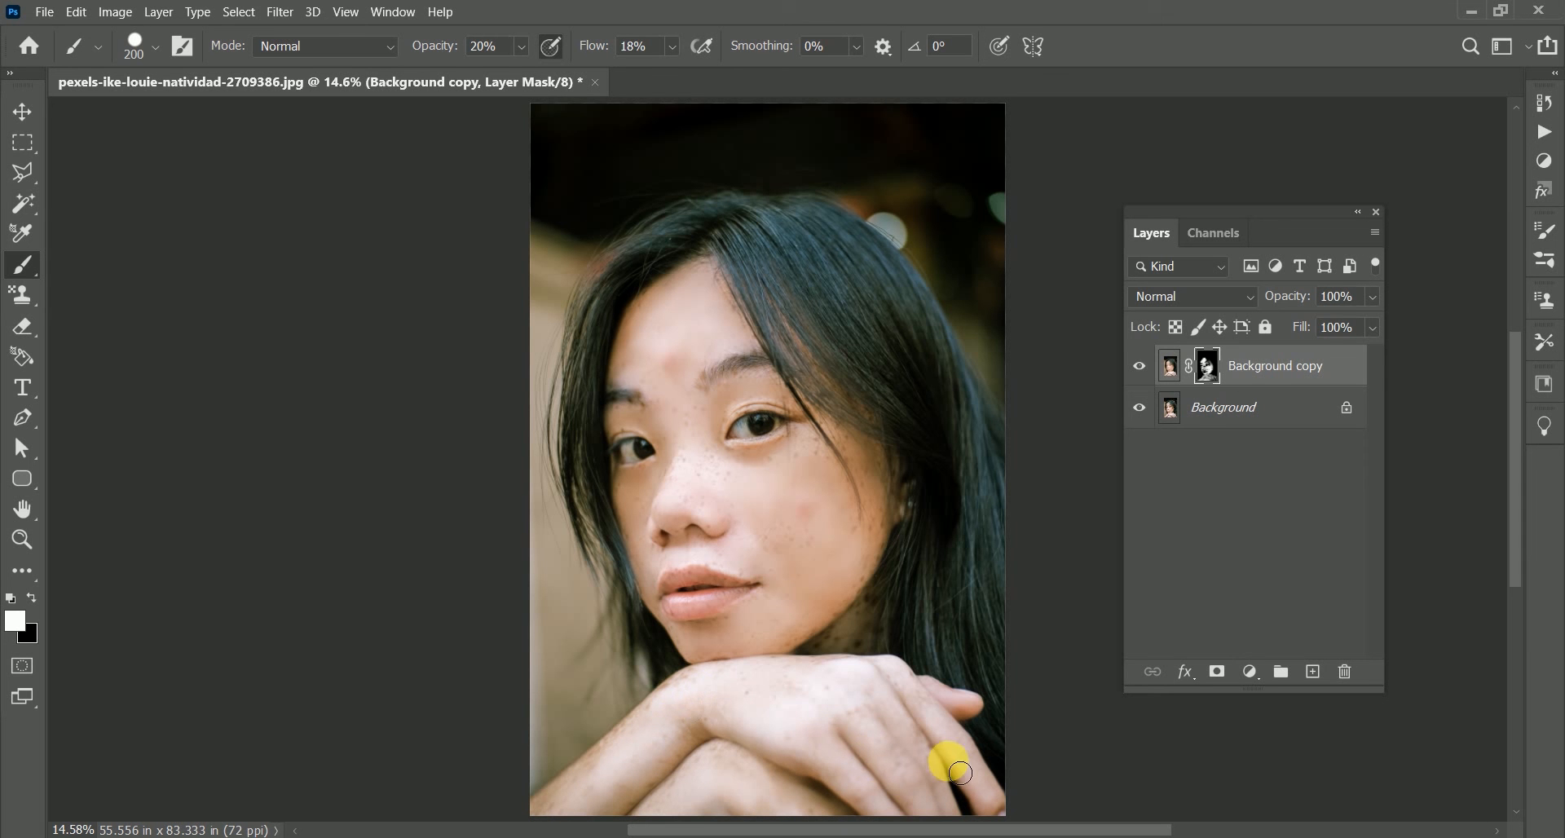
pyautogui.click(1140, 367)
pyautogui.click(1142, 369)
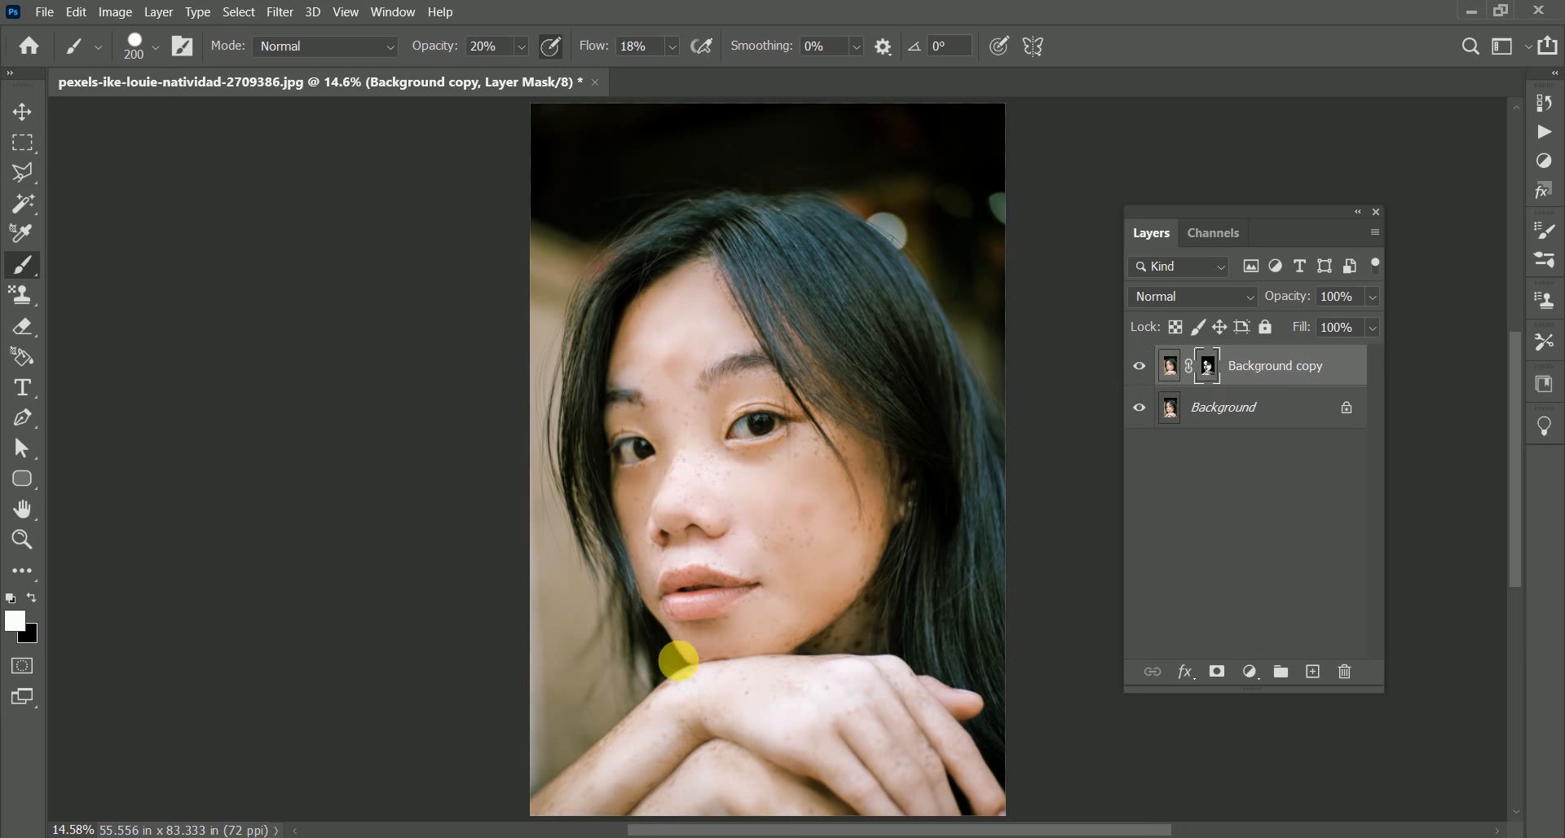
# Restore some original detail along the forearm by painting black on the mask at 9% opacity and 3% flow, and switch back to white
pyautogui.press('x')
pyautogui.moveTo(440, 50); pyautogui.dragTo(414, 50)
pyautogui.moveTo(600, 49); pyautogui.dragTo(576, 49)
pyautogui.moveTo(656, 781)
pyautogui.mouseDown()
pyautogui.moveTo(640, 831)
pyautogui.moveTo(683, 777)
pyautogui.moveTo(776, 773)
pyautogui.moveTo(697, 757)
pyautogui.moveTo(754, 757)
pyautogui.moveTo(700, 707)
pyautogui.moveTo(592, 753)
pyautogui.mouseUp()
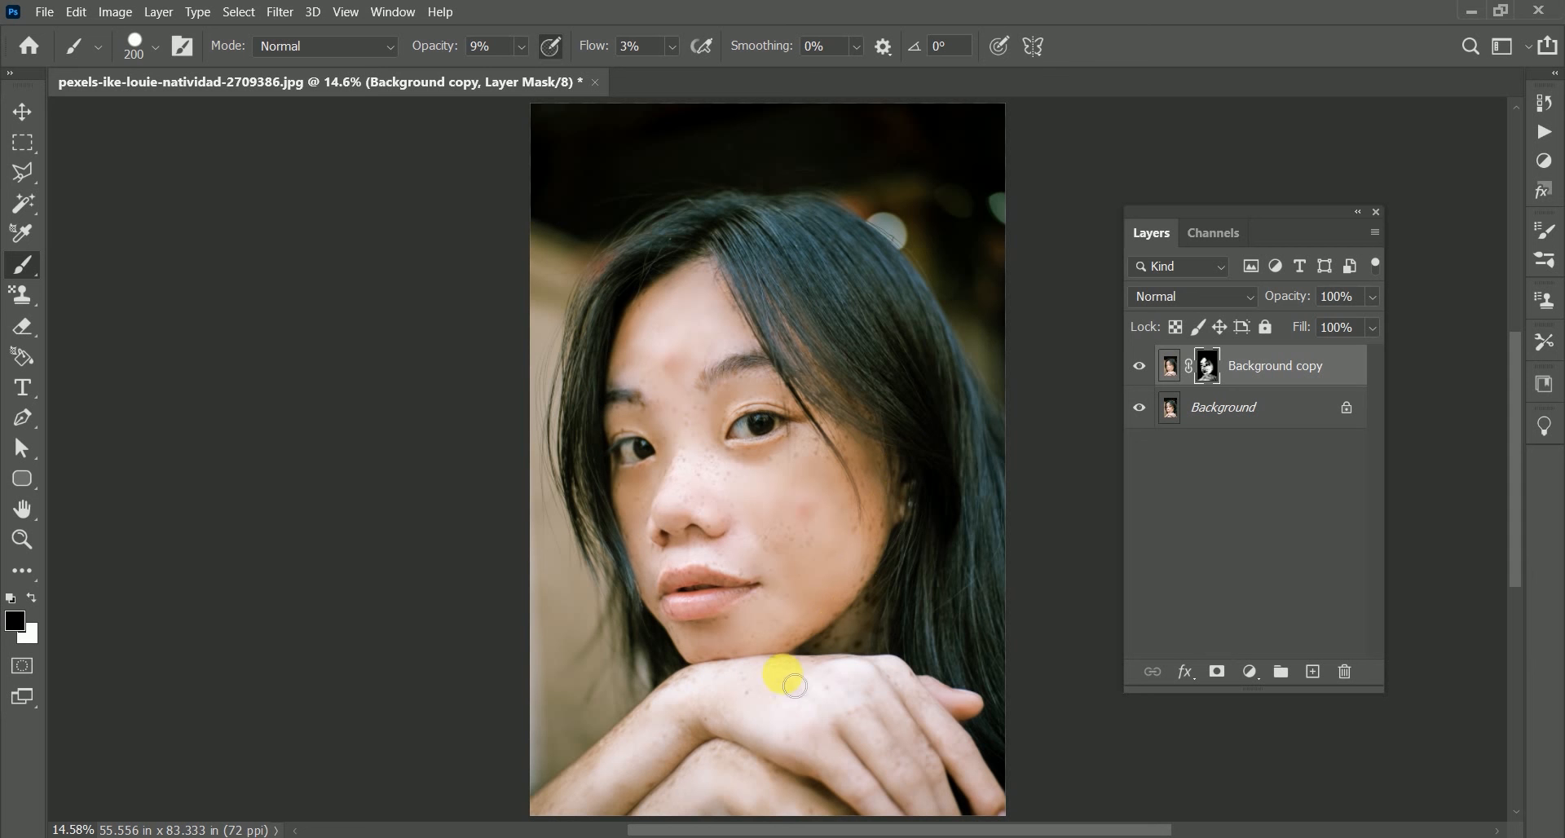
pyautogui.press('x')
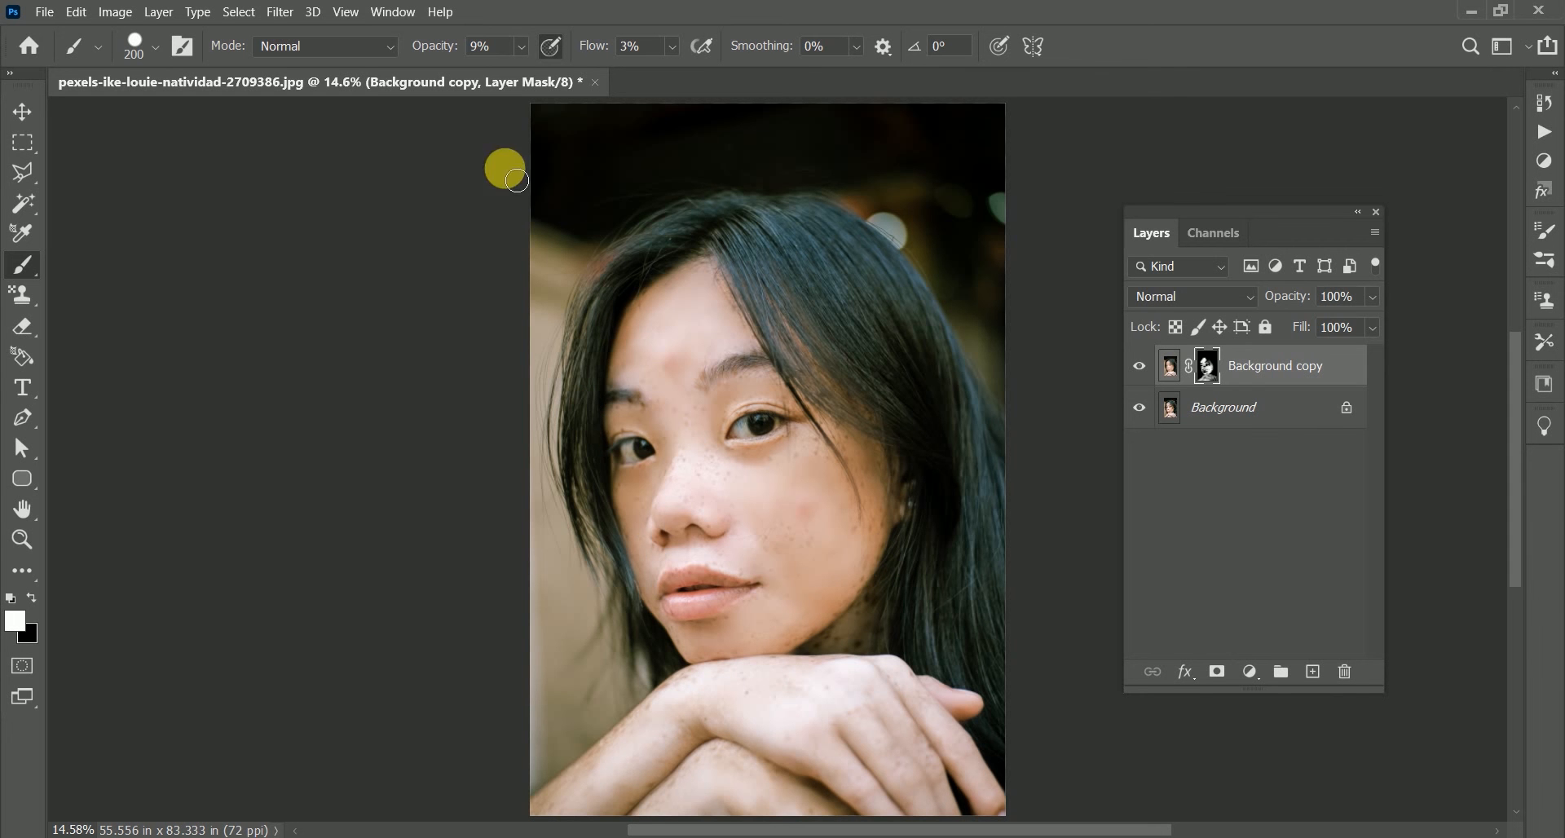
# Compare the face, arm and hand before and after retouching by toggling the visibility of the Background copy layer
pyautogui.click(1142, 366)
pyautogui.click(1142, 366)
pyautogui.click(1142, 366)
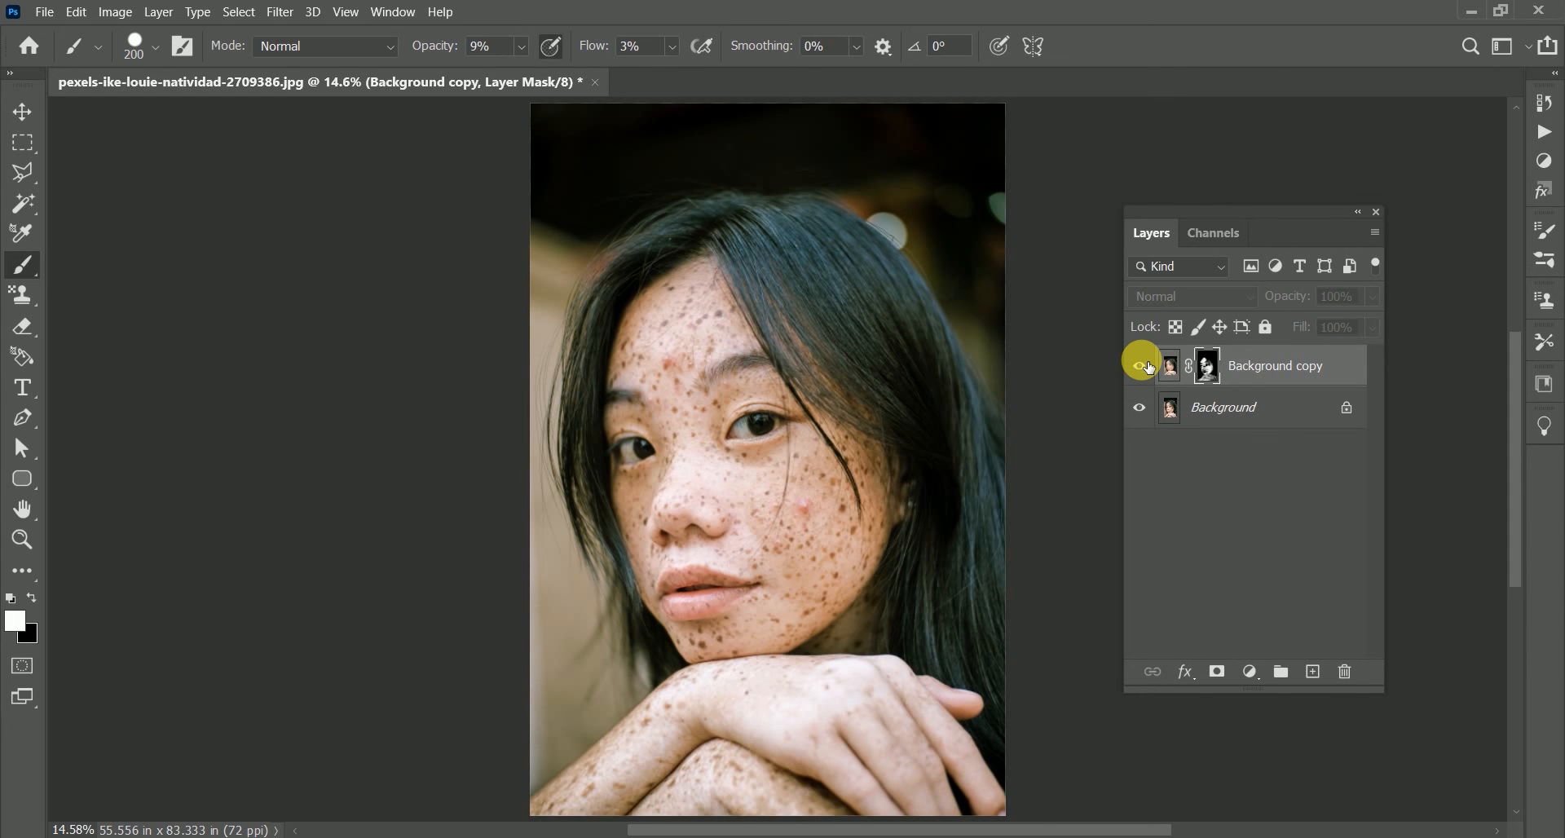
pyautogui.click(1141, 366)
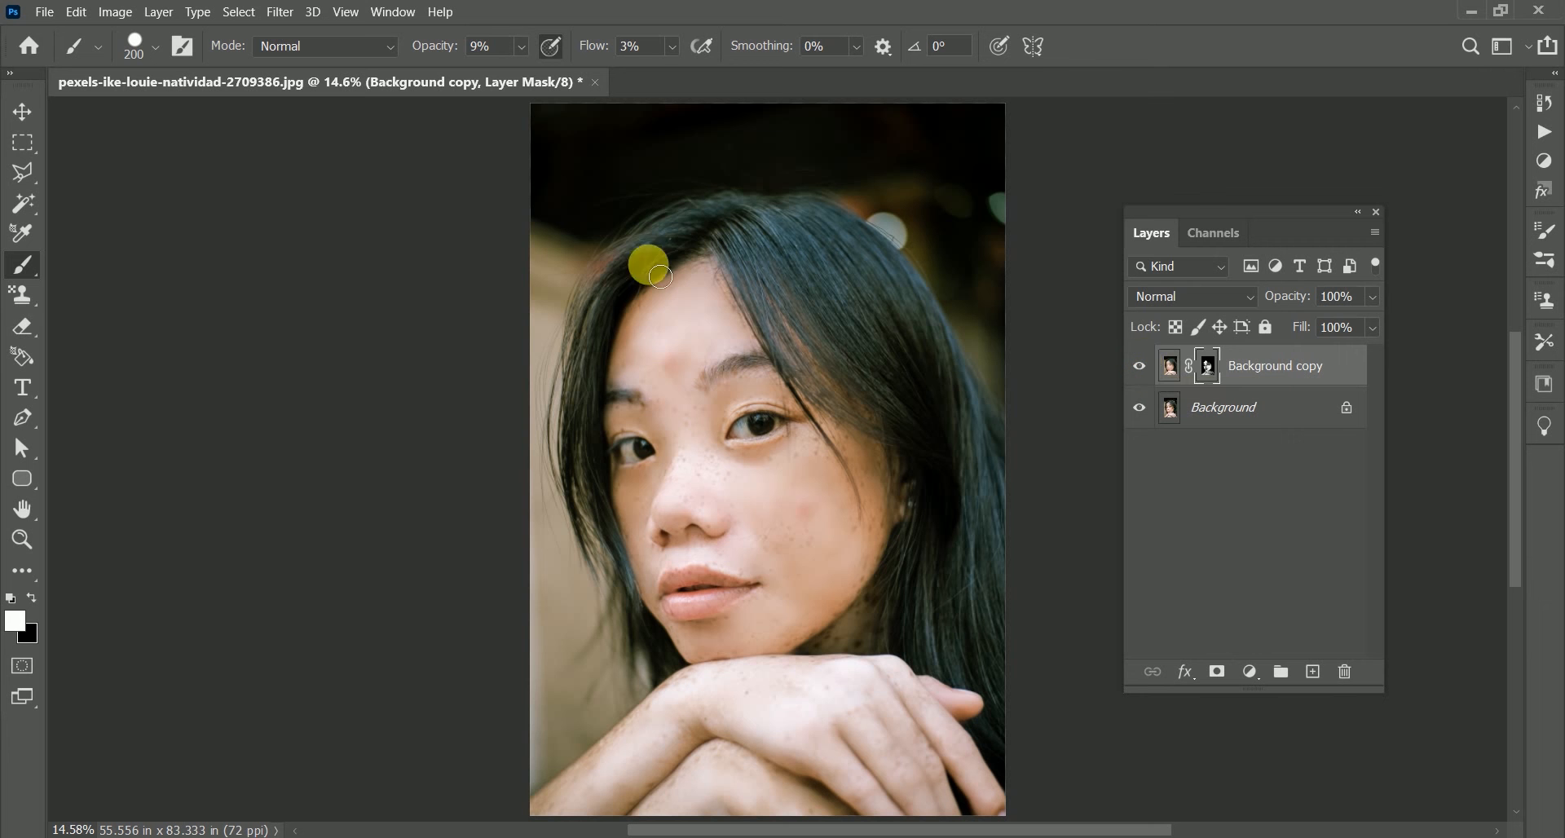
pyautogui.moveTo(749, 334)
pyautogui.mouseDown()
pyautogui.moveTo(728, 270)
pyautogui.moveTo(763, 351)
pyautogui.moveTo(725, 250)
pyautogui.mouseUp()
pyautogui.moveTo(655, 485)
pyautogui.mouseDown()
pyautogui.moveTo(609, 377)
pyautogui.moveTo(833, 560)
pyautogui.mouseUp()
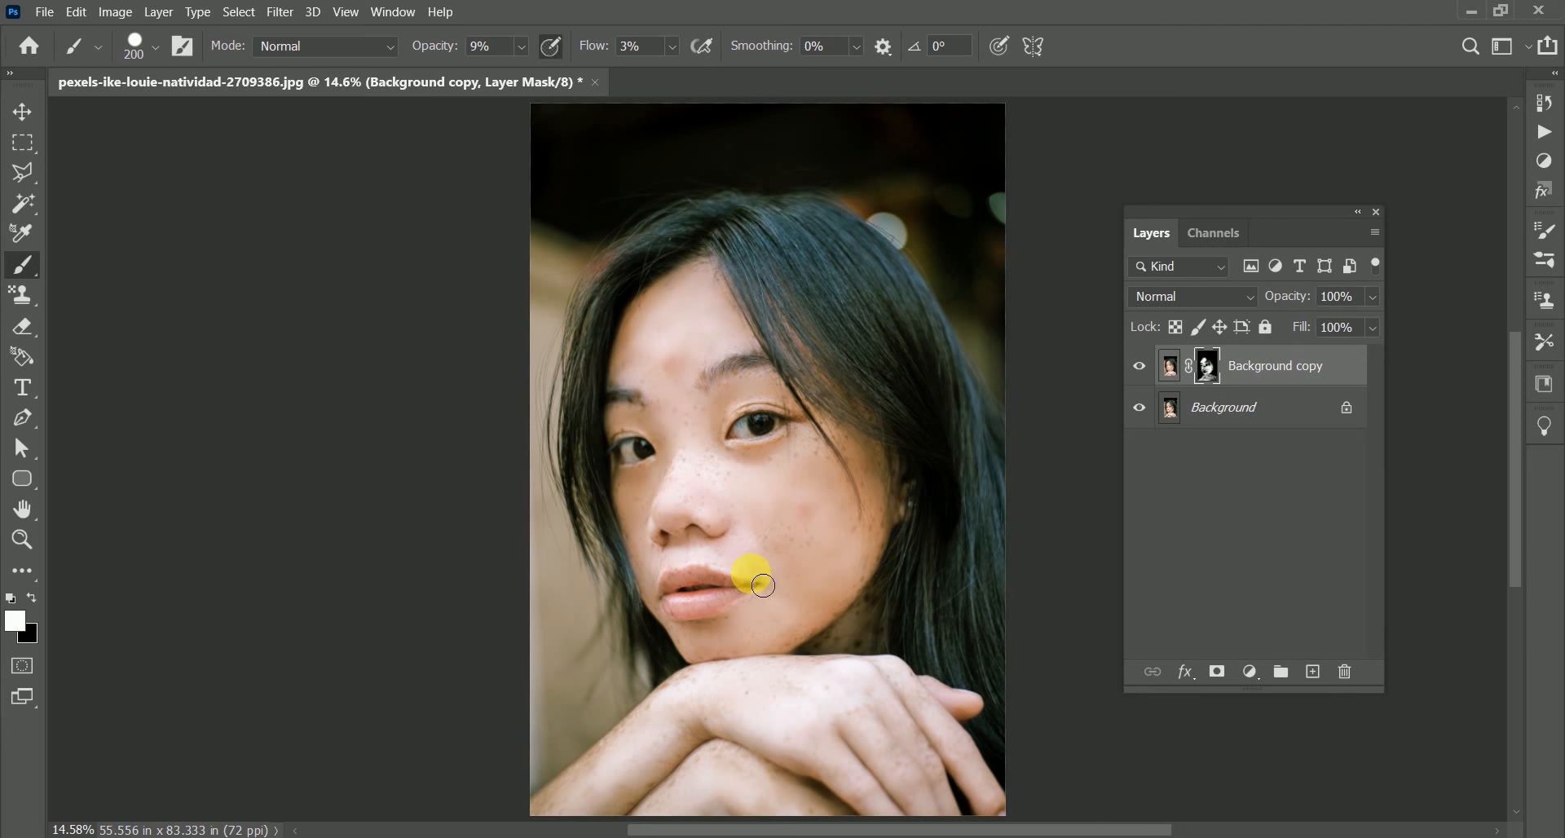
pyautogui.moveTo(738, 575)
pyautogui.mouseDown()
pyautogui.moveTo(717, 636)
pyautogui.moveTo(646, 566)
pyautogui.mouseUp()
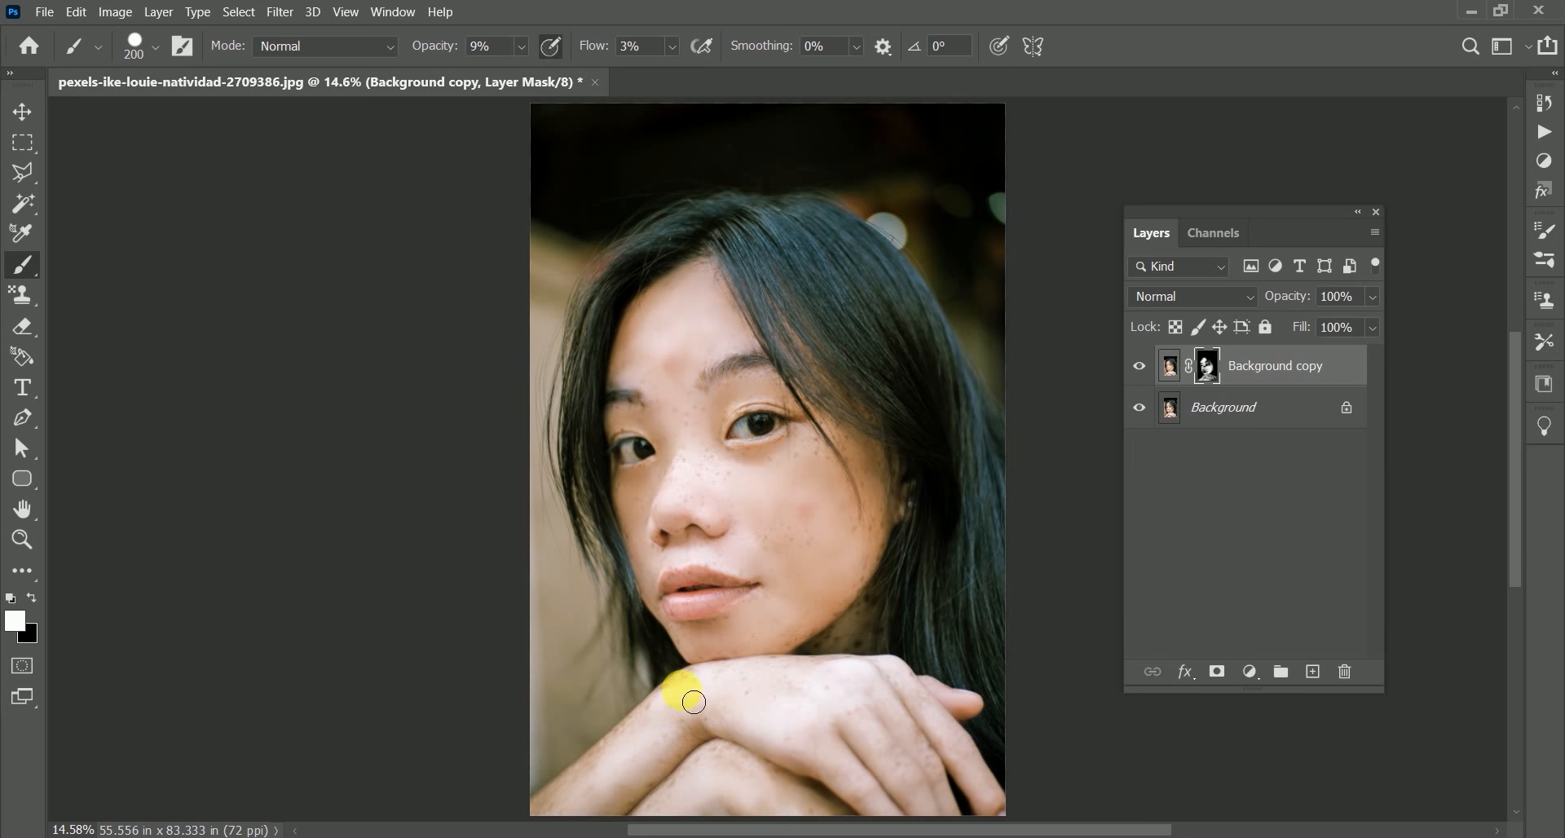
pyautogui.moveTo(693, 702)
pyautogui.mouseDown()
pyautogui.moveTo(696, 744)
pyautogui.moveTo(547, 811)
pyautogui.moveTo(669, 787)
pyautogui.moveTo(687, 825)
pyautogui.mouseUp()
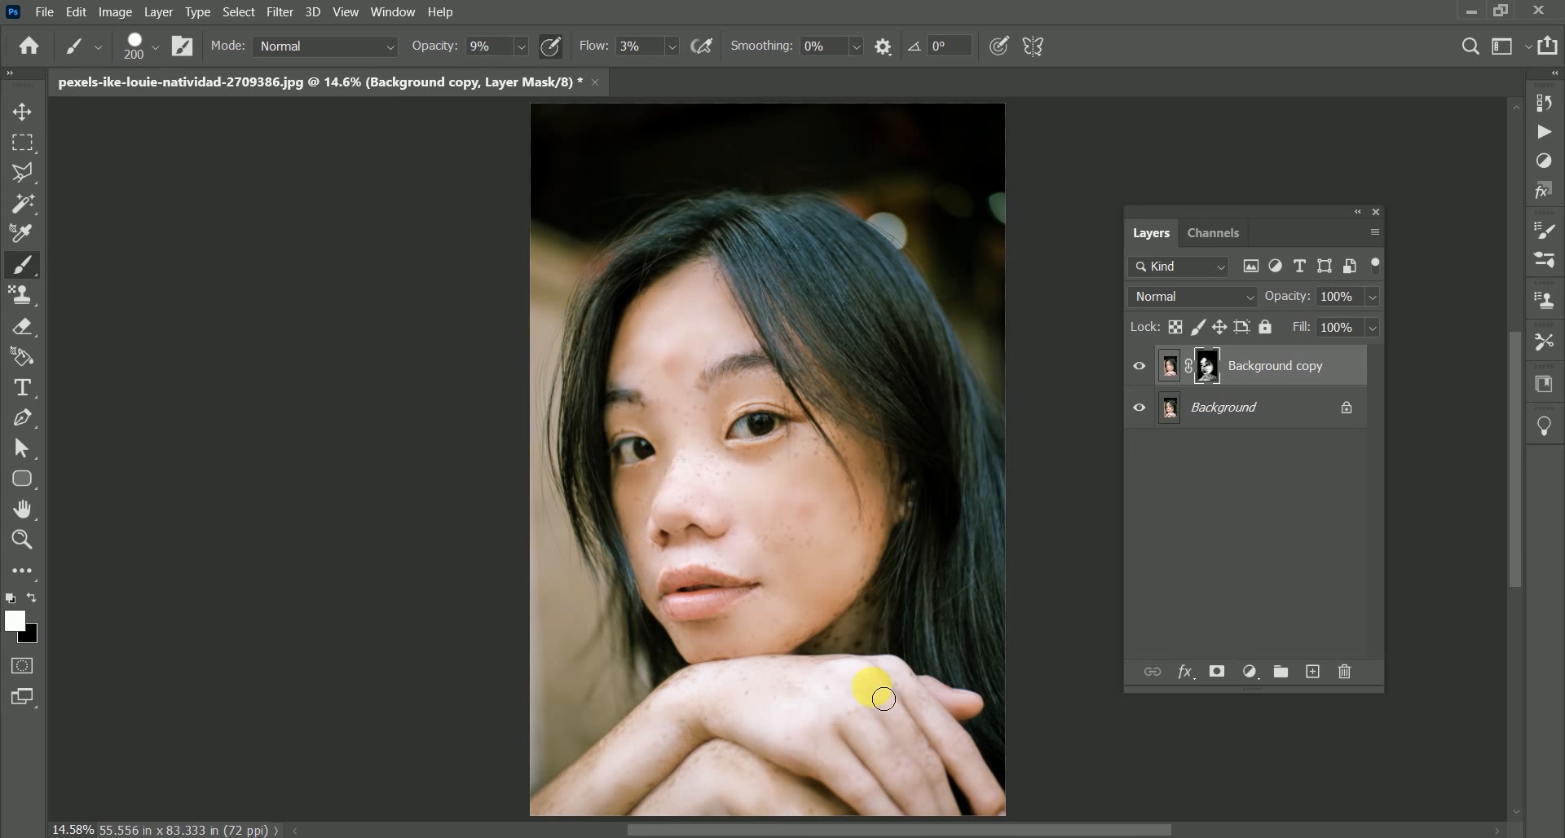
pyautogui.click(1139, 366)
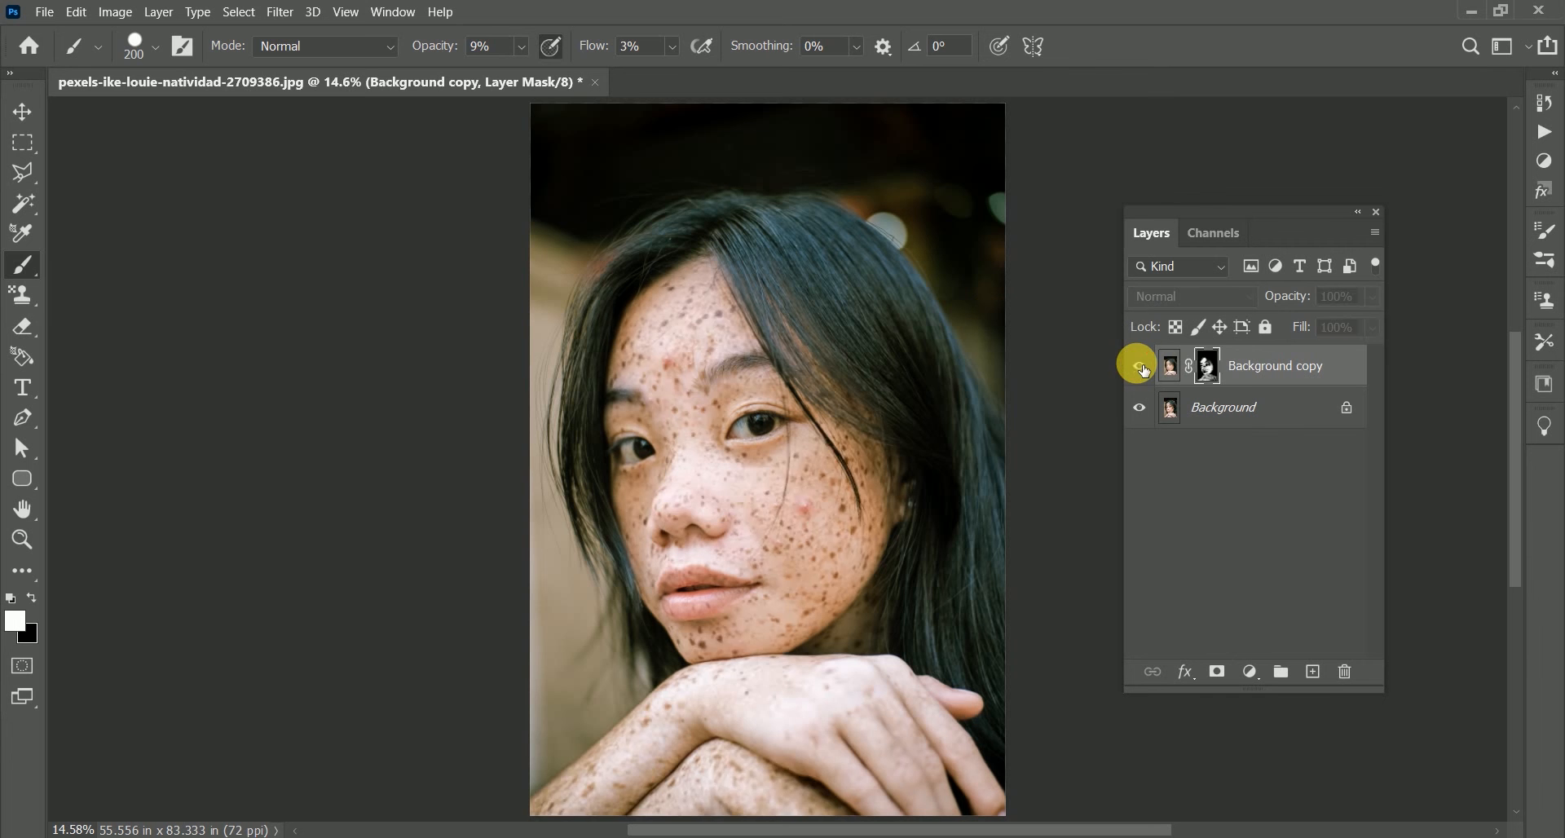
pyautogui.click(1139, 366)
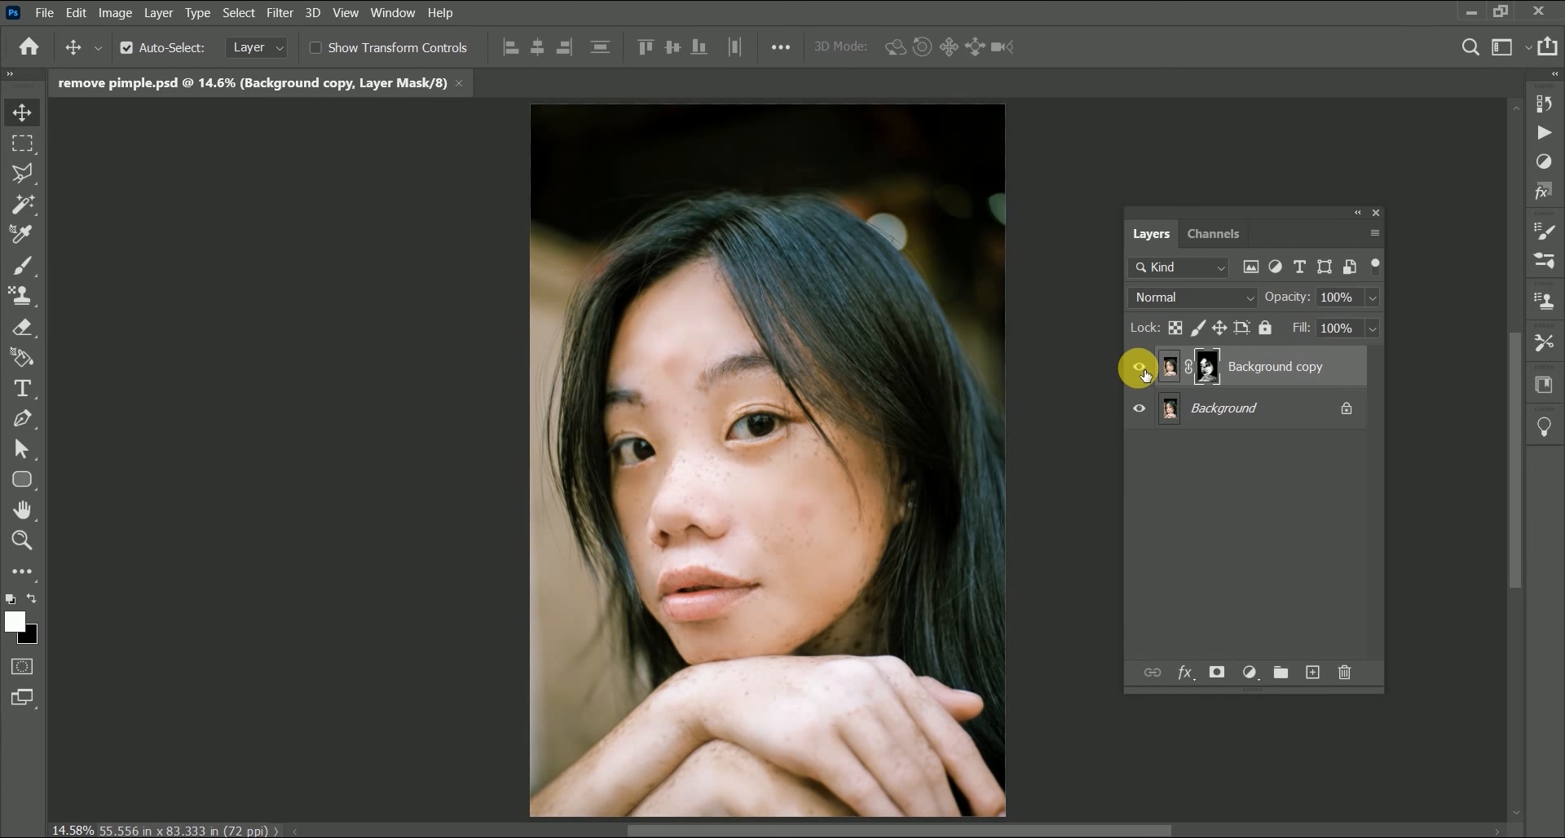
pyautogui.click(1140, 368)
pyautogui.click(1139, 367)
# Hide the Background layer and add a bright red solid colour fill layer above it to expose the masked areas
pyautogui.click(1139, 409)
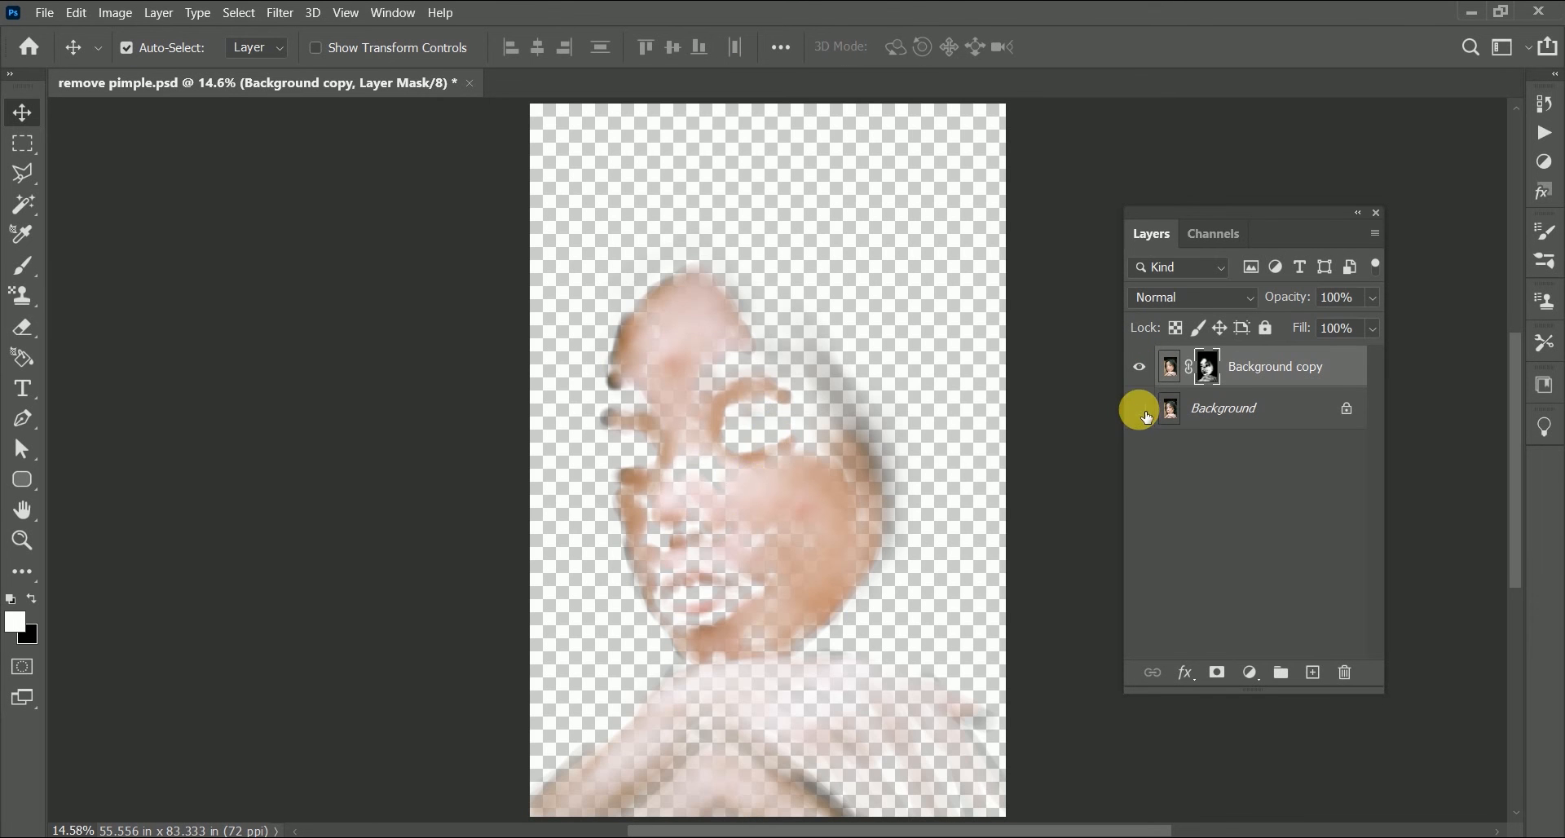
pyautogui.click(1227, 419)
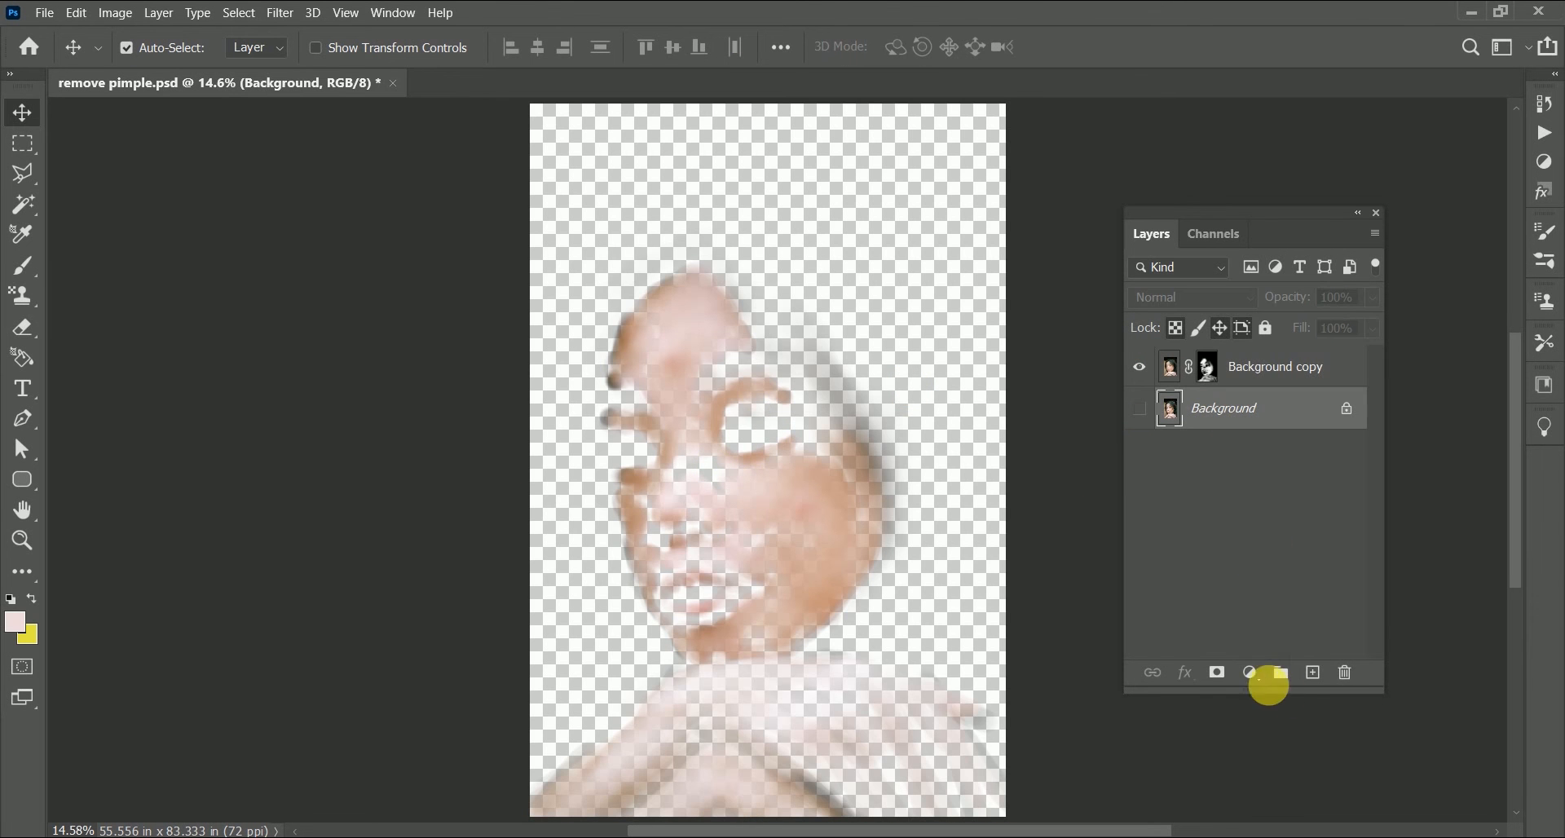
pyautogui.click(1250, 672)
pyautogui.click(1264, 328)
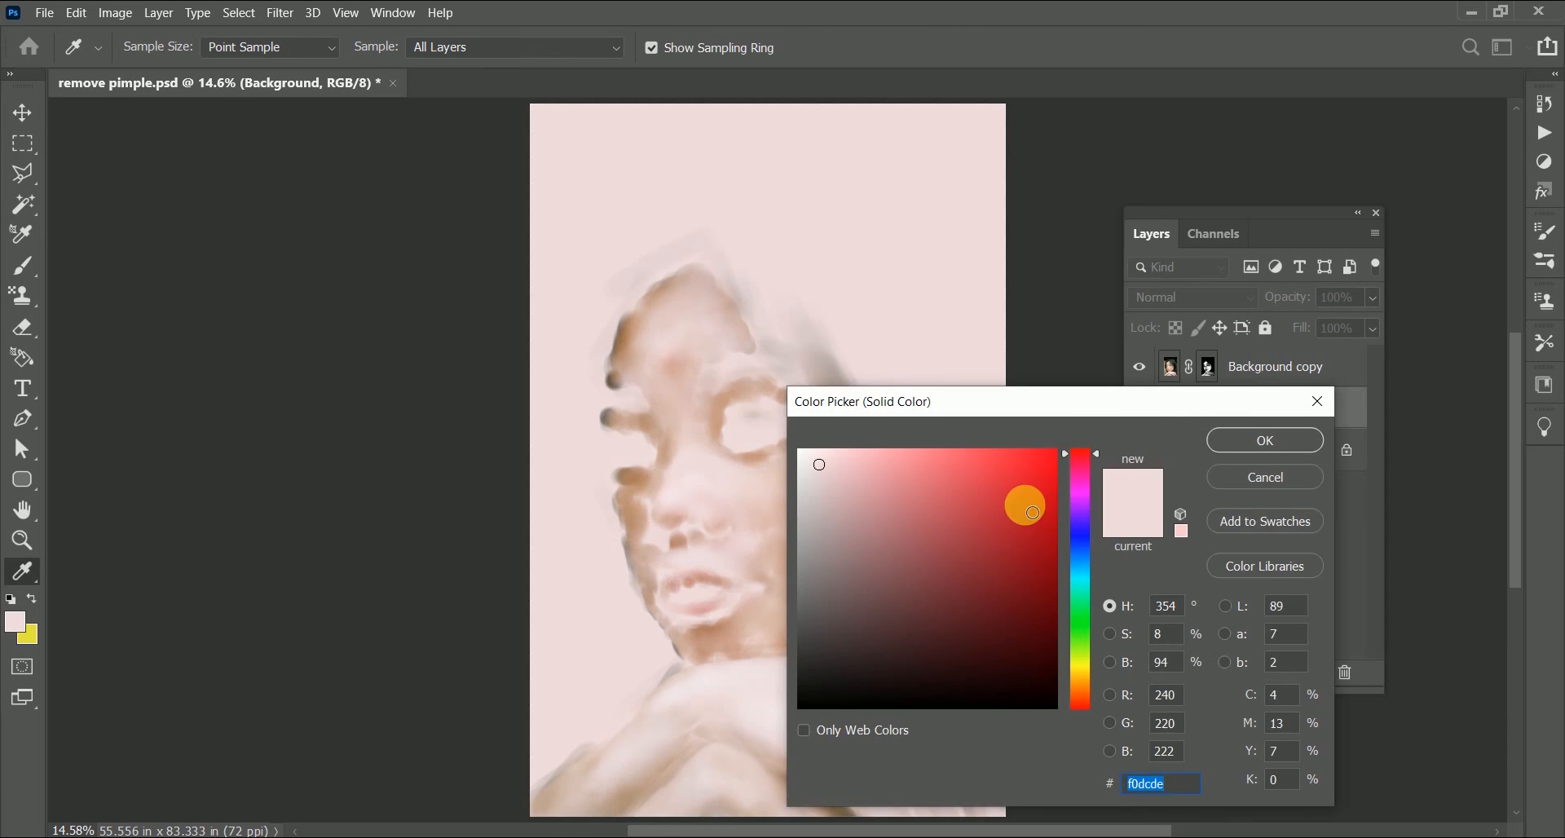
pyautogui.moveTo(1024, 506); pyautogui.dragTo(1172, 452)
pyautogui.press('Return')
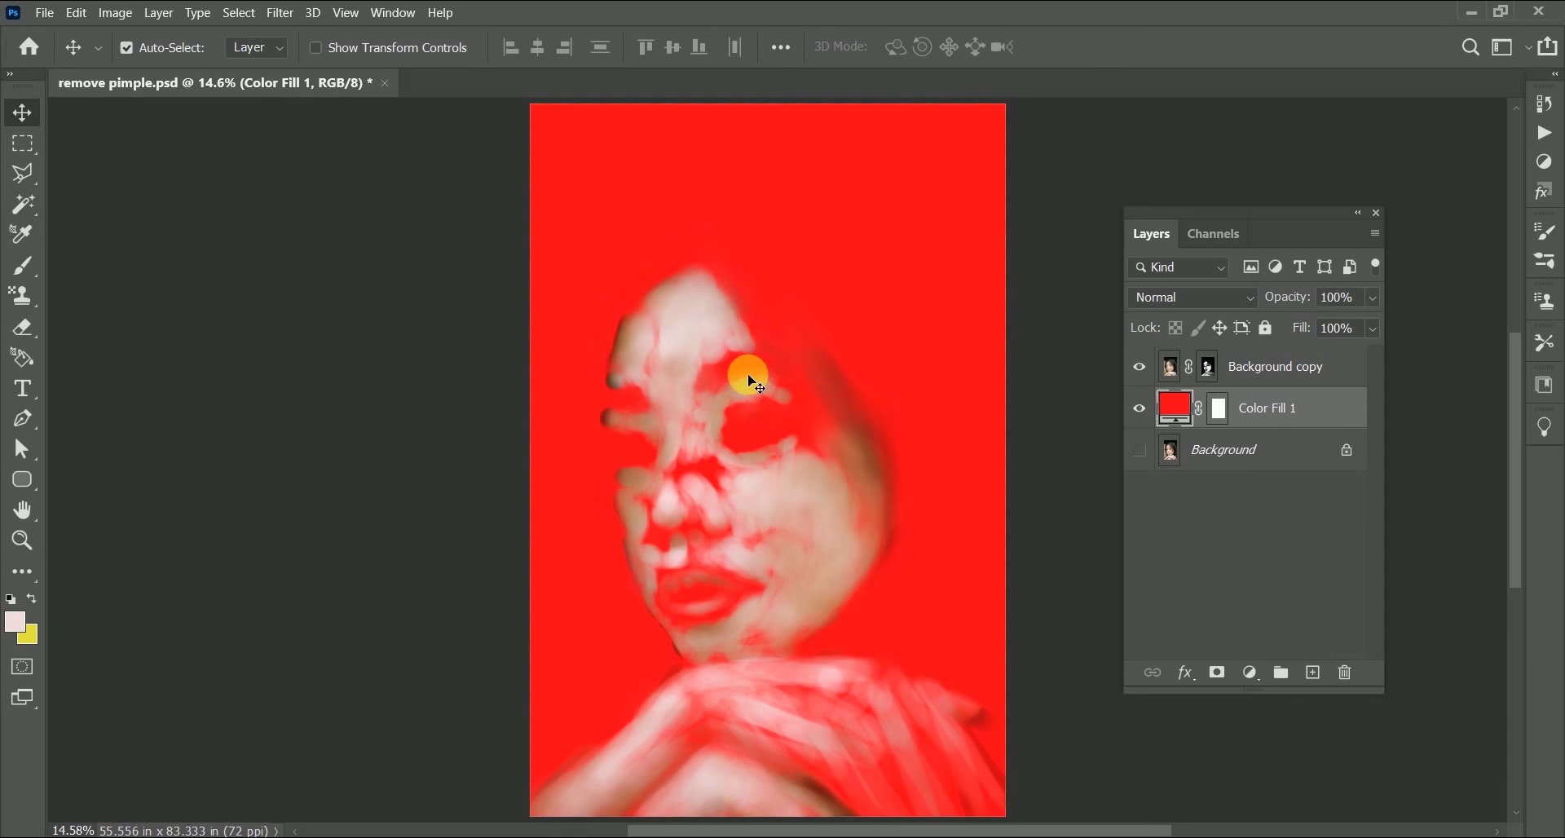
# Toggle the red fill layer to inspect the painted areas, delete it and show the Background layer again
pyautogui.click(1145, 414)
pyautogui.click(1146, 419)
pyautogui.click(1145, 414)
pyautogui.moveTo(1286, 405); pyautogui.dragTo(1345, 673)
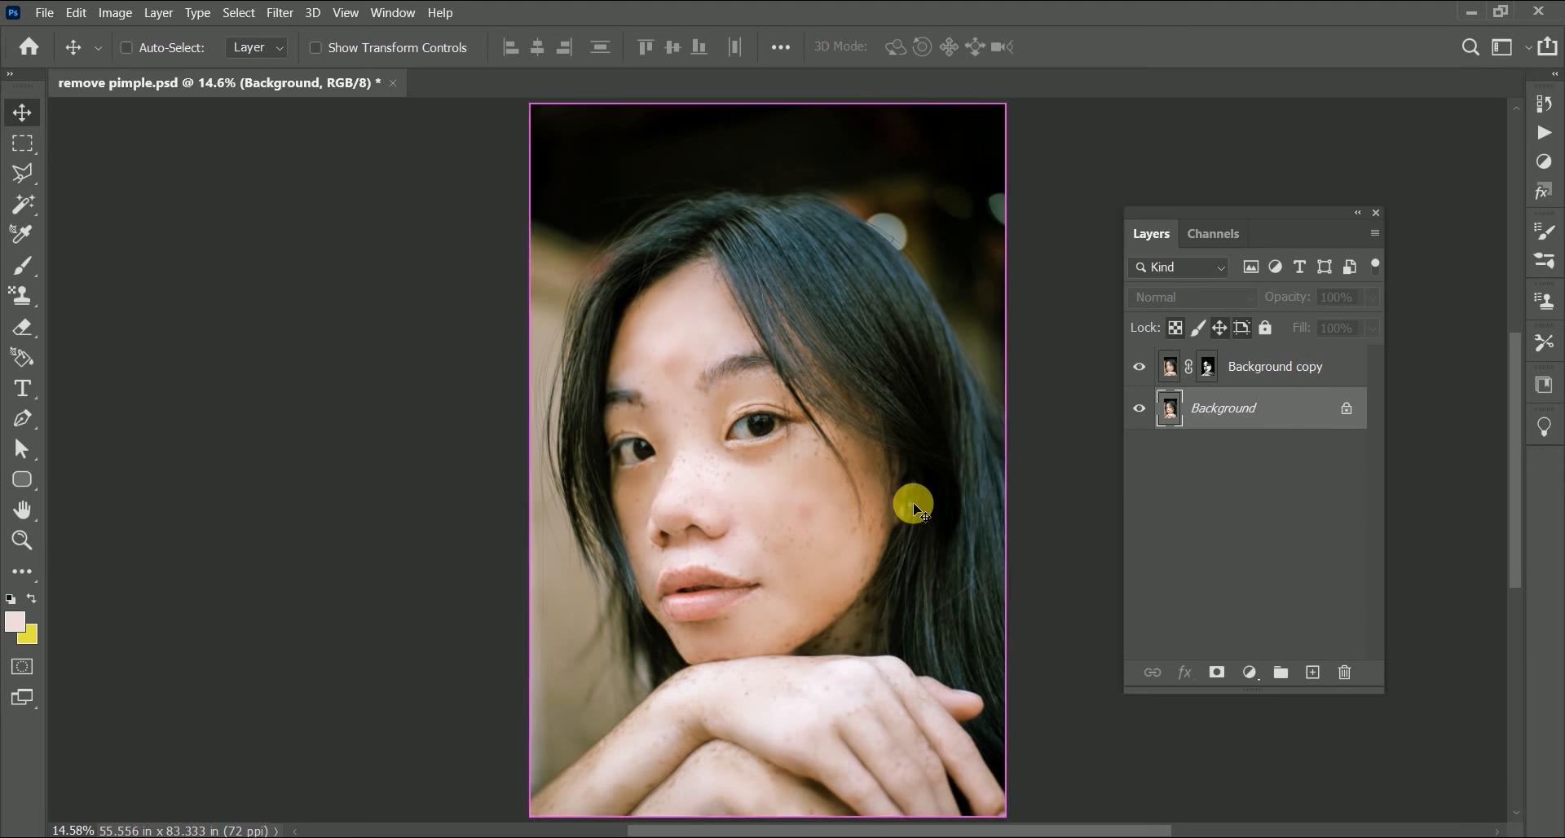
# Make the Background copy layer active and set up a 175 px brush at 25% opacity and 25% flow for the nose freckles
pyautogui.press('z')
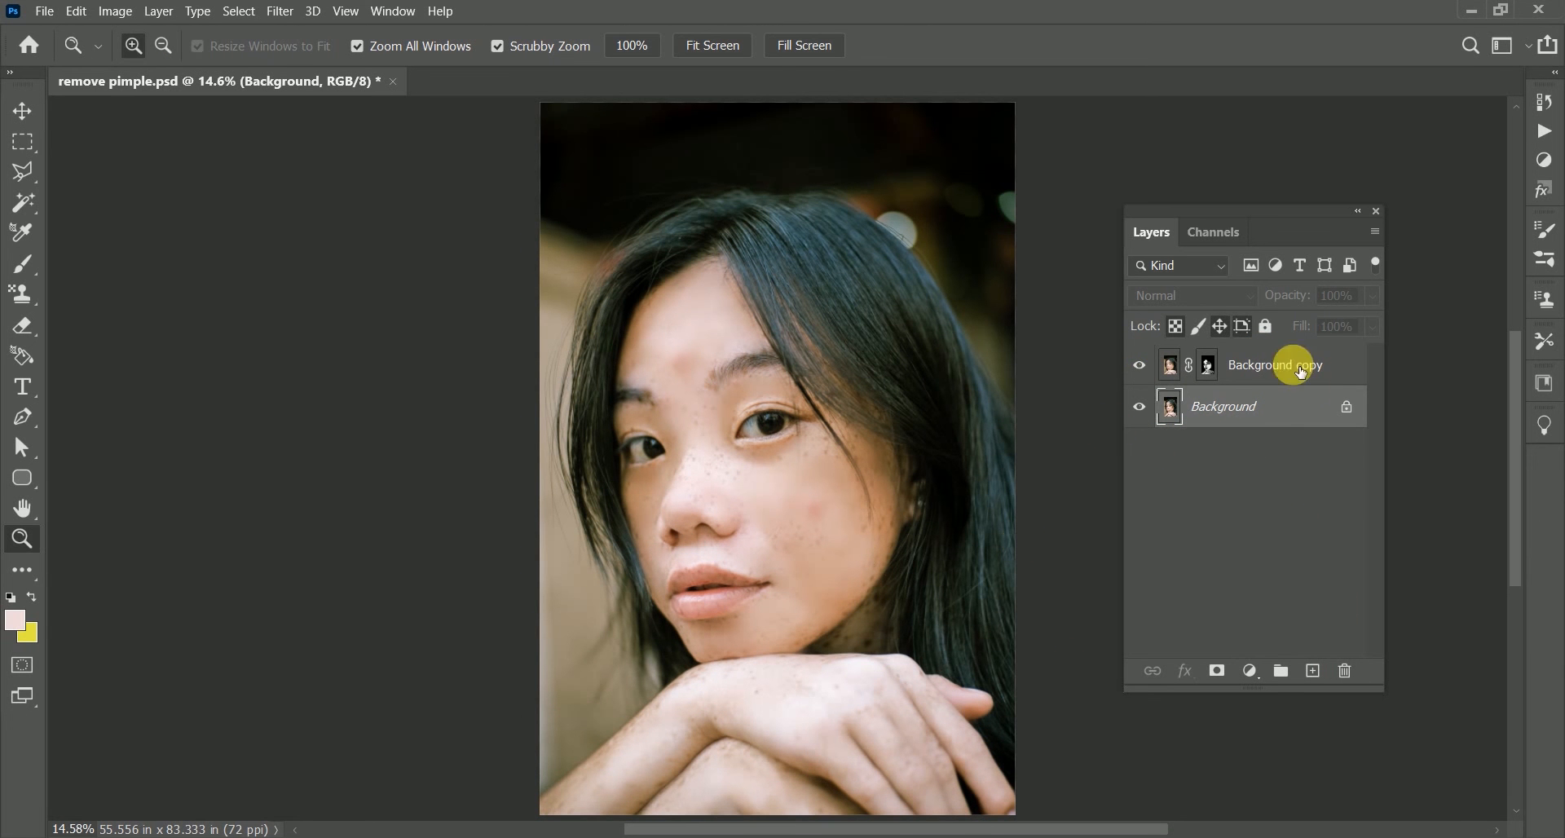
pyautogui.click(1154, 368)
pyautogui.click(1155, 370)
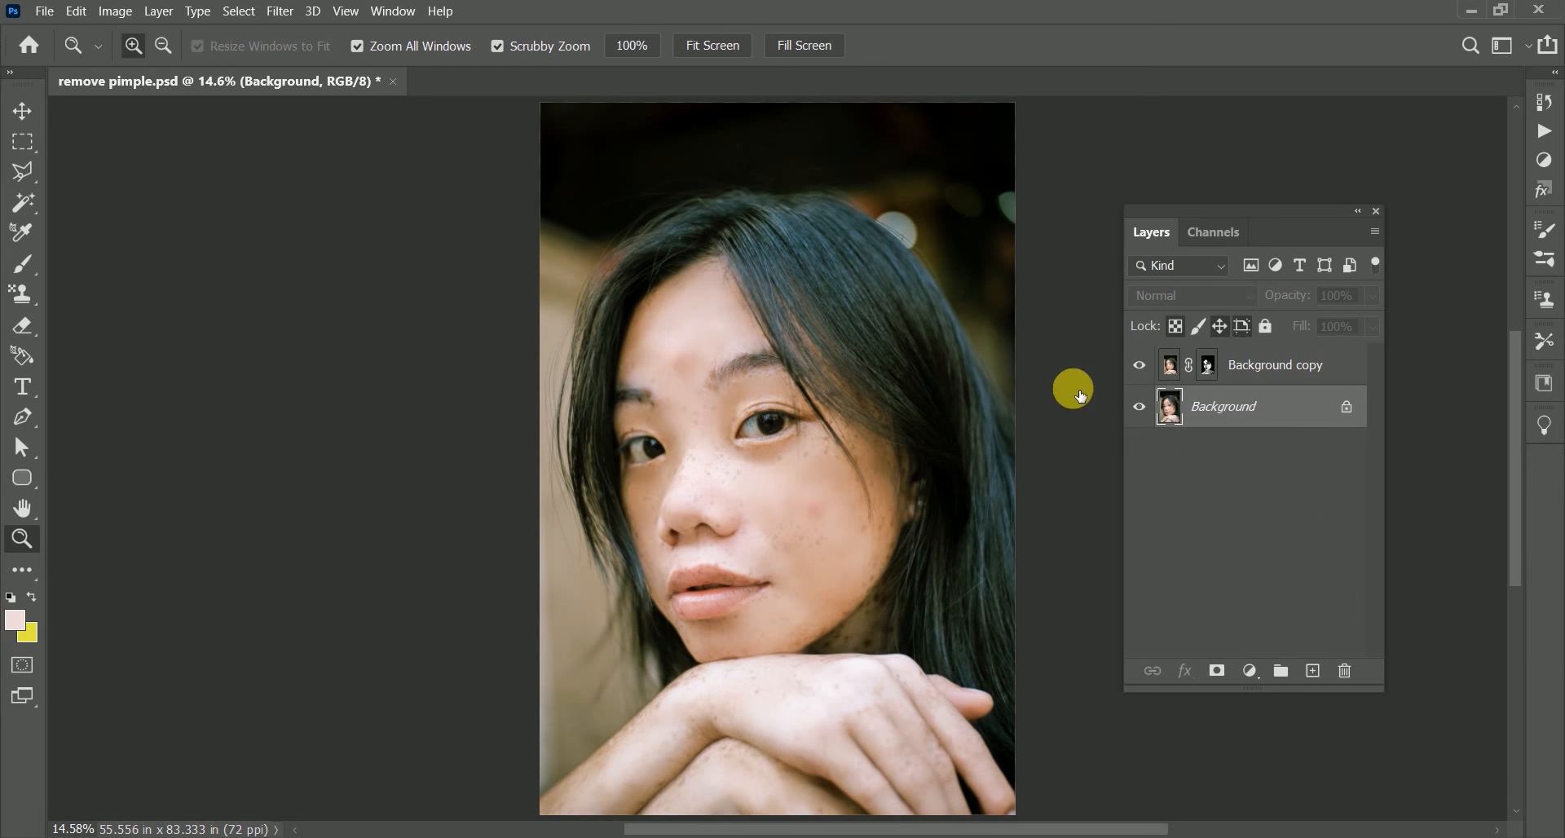
pyautogui.moveTo(711, 410); pyautogui.dragTo(775, 370)
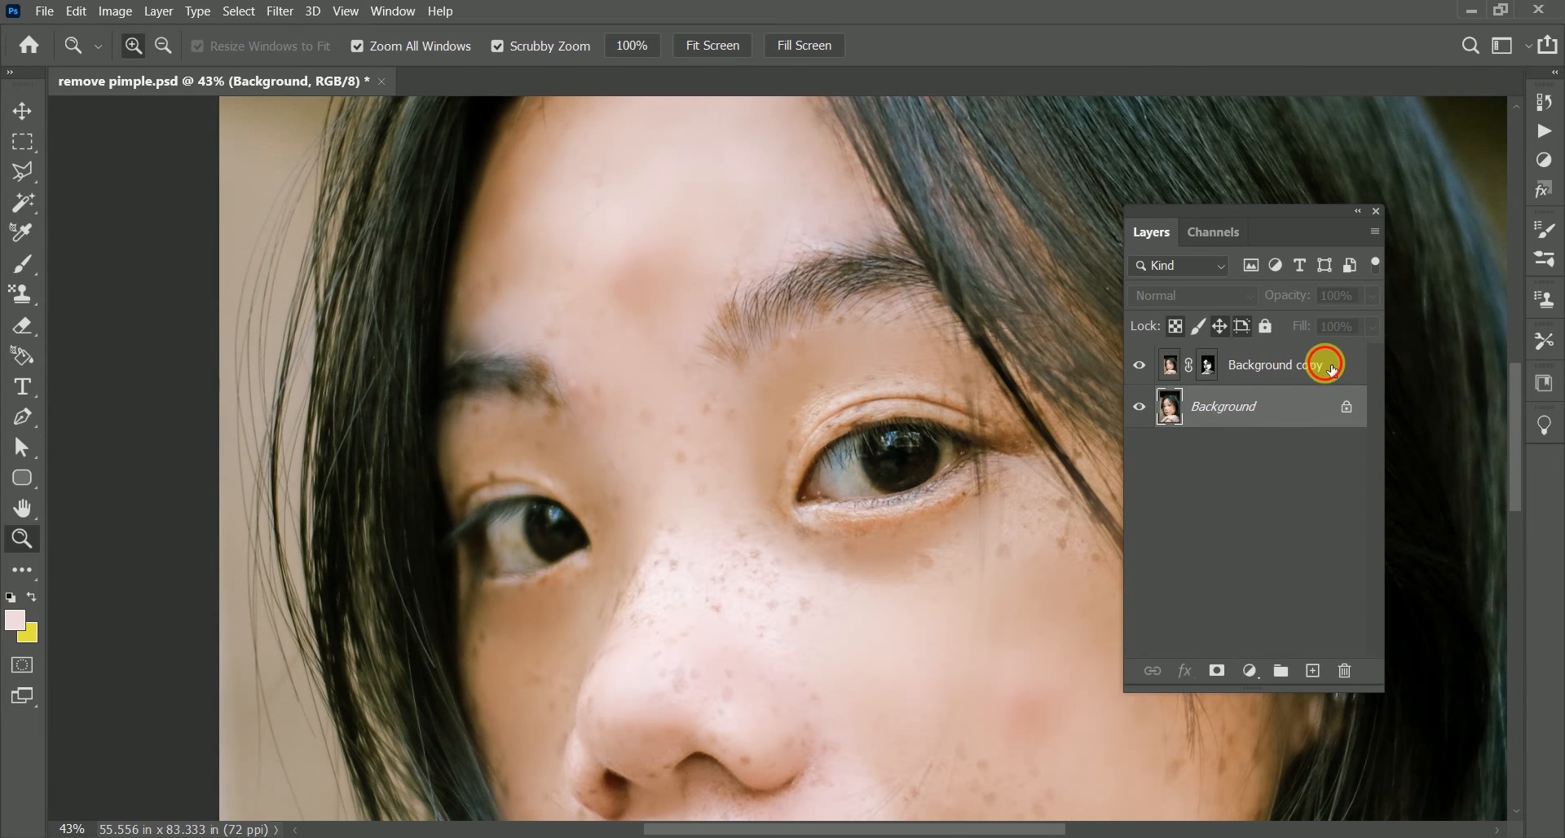
pyautogui.click(1304, 367)
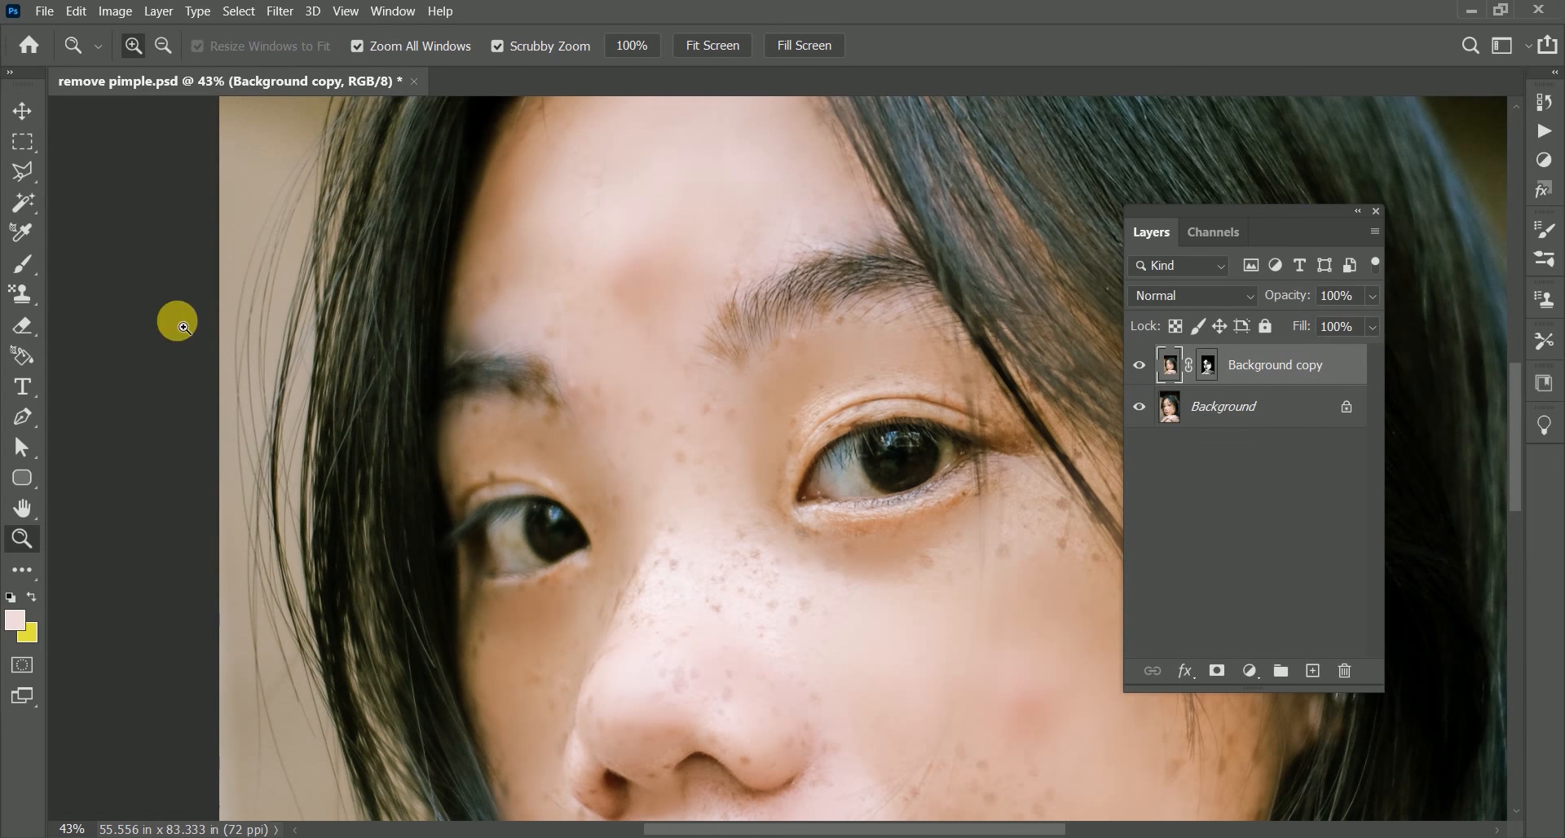
pyautogui.click(18, 269)
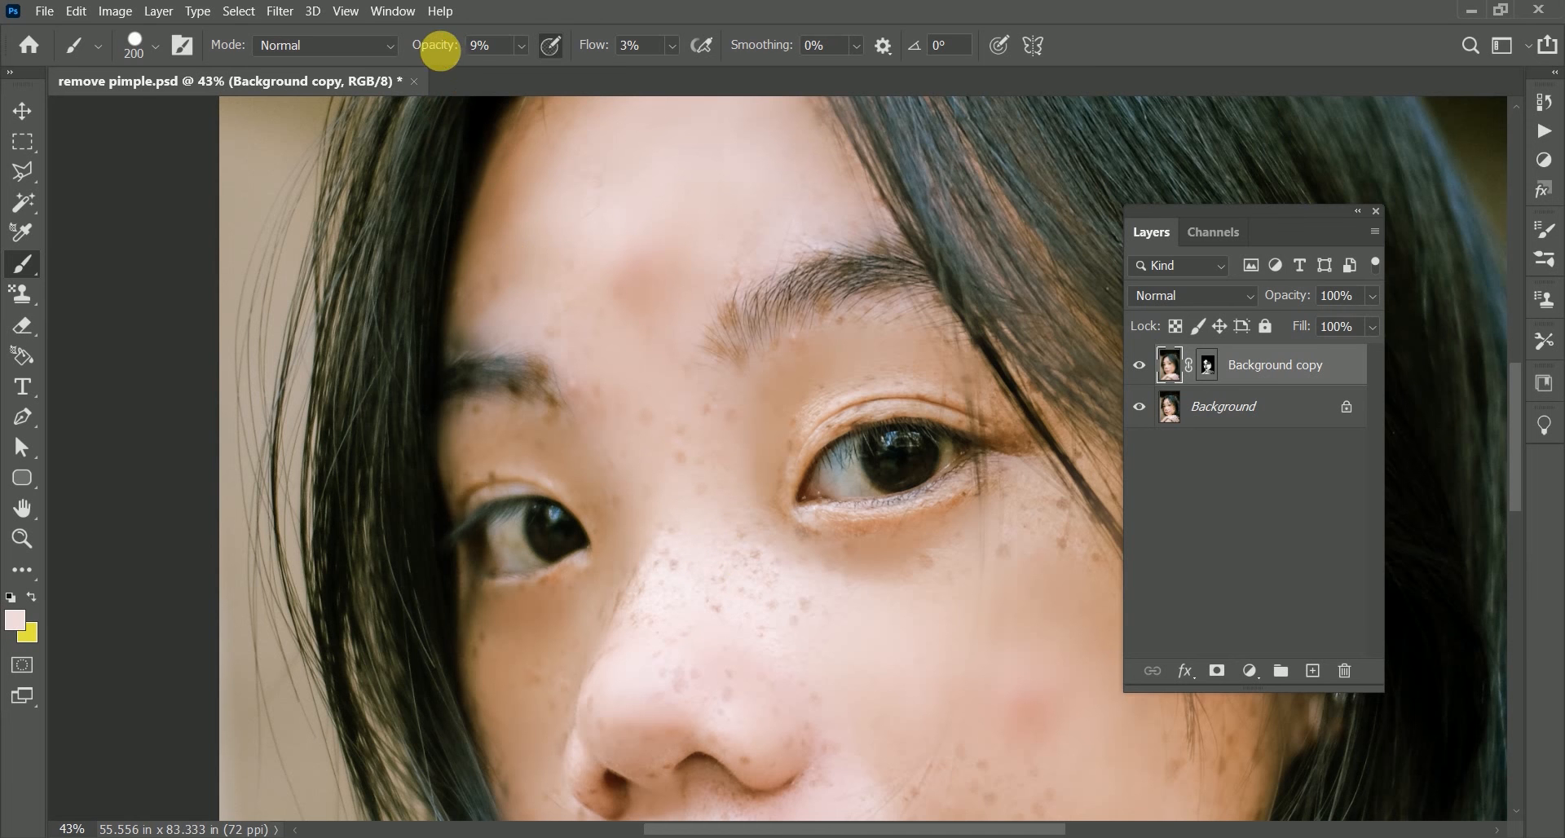
pyautogui.moveTo(758, 421); pyautogui.dragTo(803, 421)
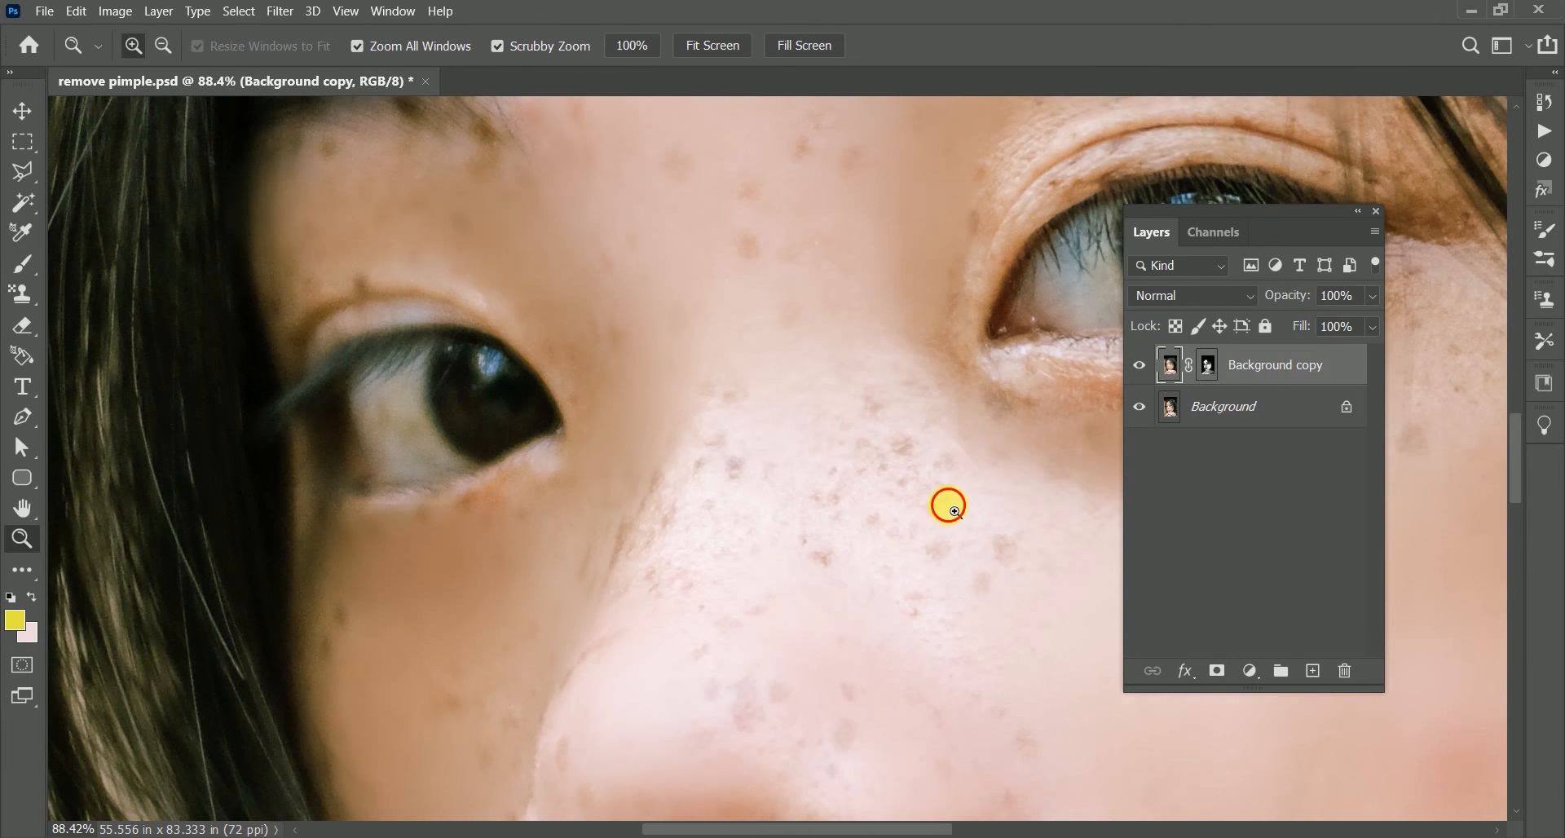
pyautogui.moveTo(955, 512); pyautogui.dragTo(961, 511)
pyautogui.click(21, 268)
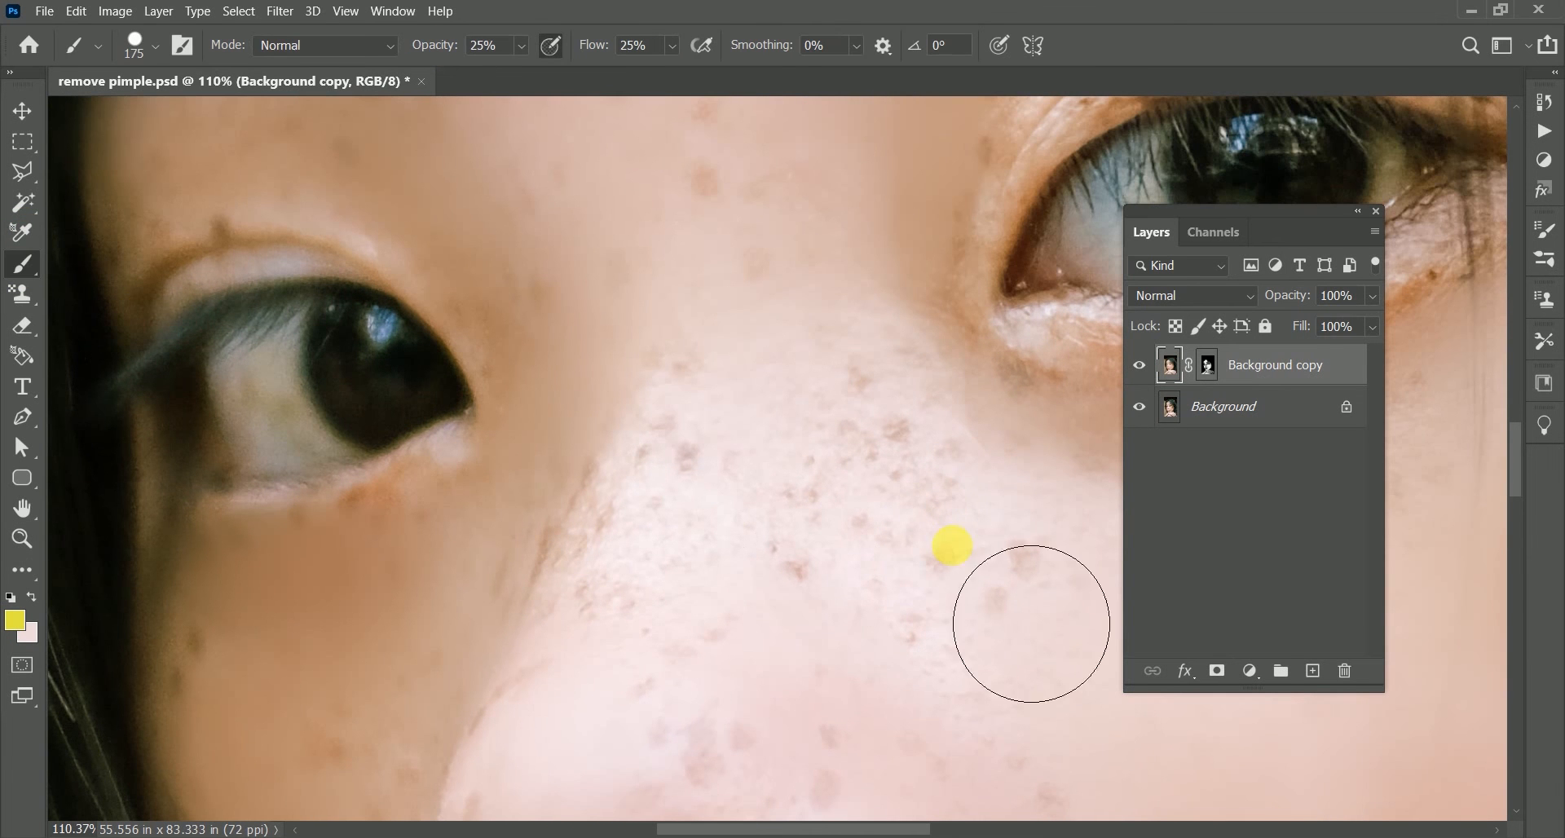
# Target the Background copy layer's mask and paint white over the freckles on the nose bridge
pyautogui.click(815, 608)
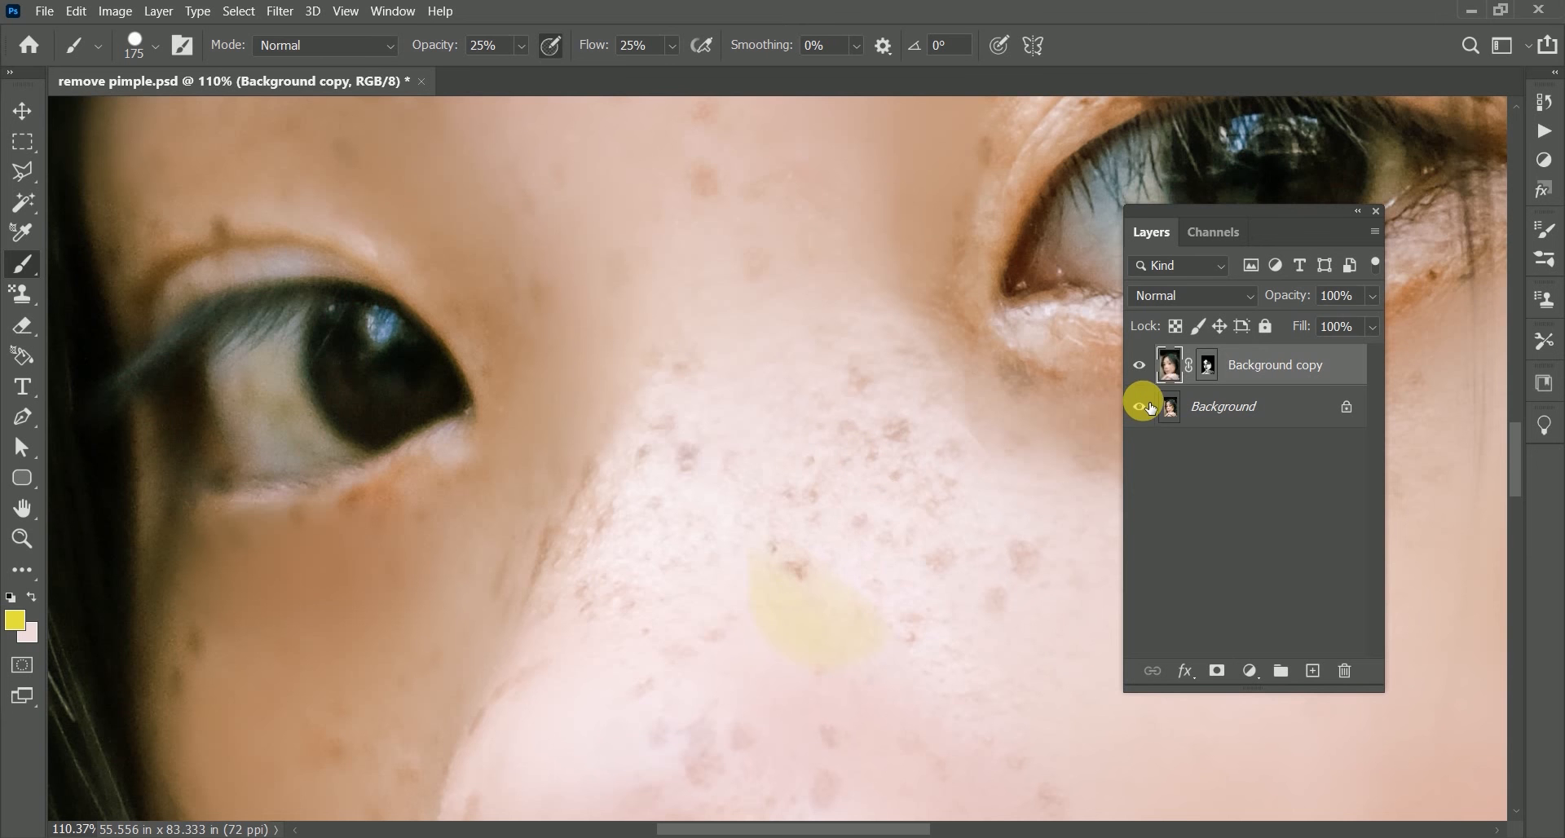
pyautogui.click(1210, 375)
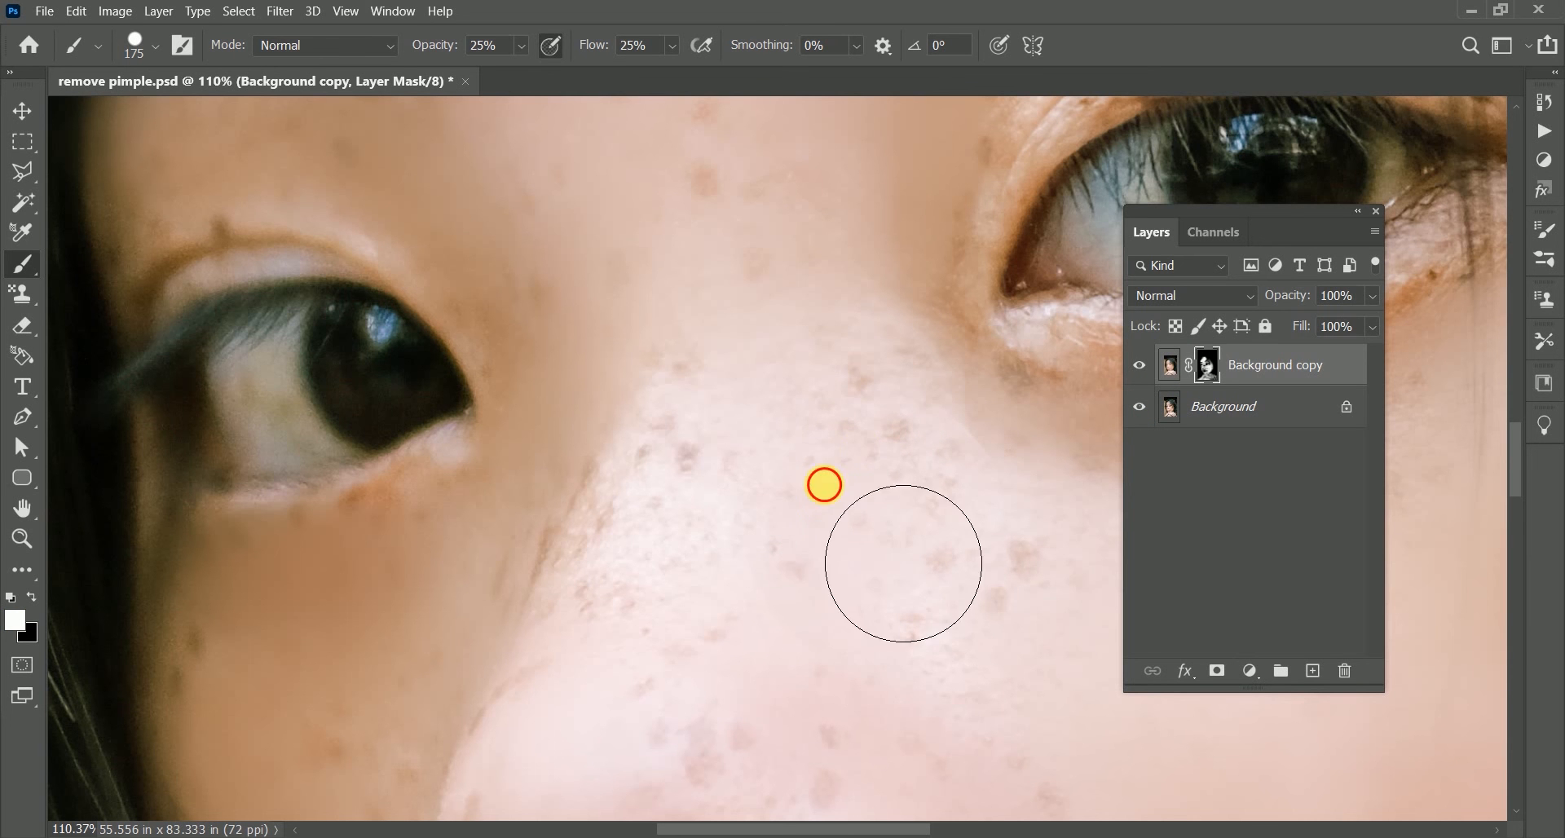
pyautogui.moveTo(825, 485)
pyautogui.mouseDown()
pyautogui.moveTo(838, 447)
pyautogui.moveTo(881, 492)
pyautogui.moveTo(867, 440)
pyautogui.moveTo(997, 612)
pyautogui.mouseUp()
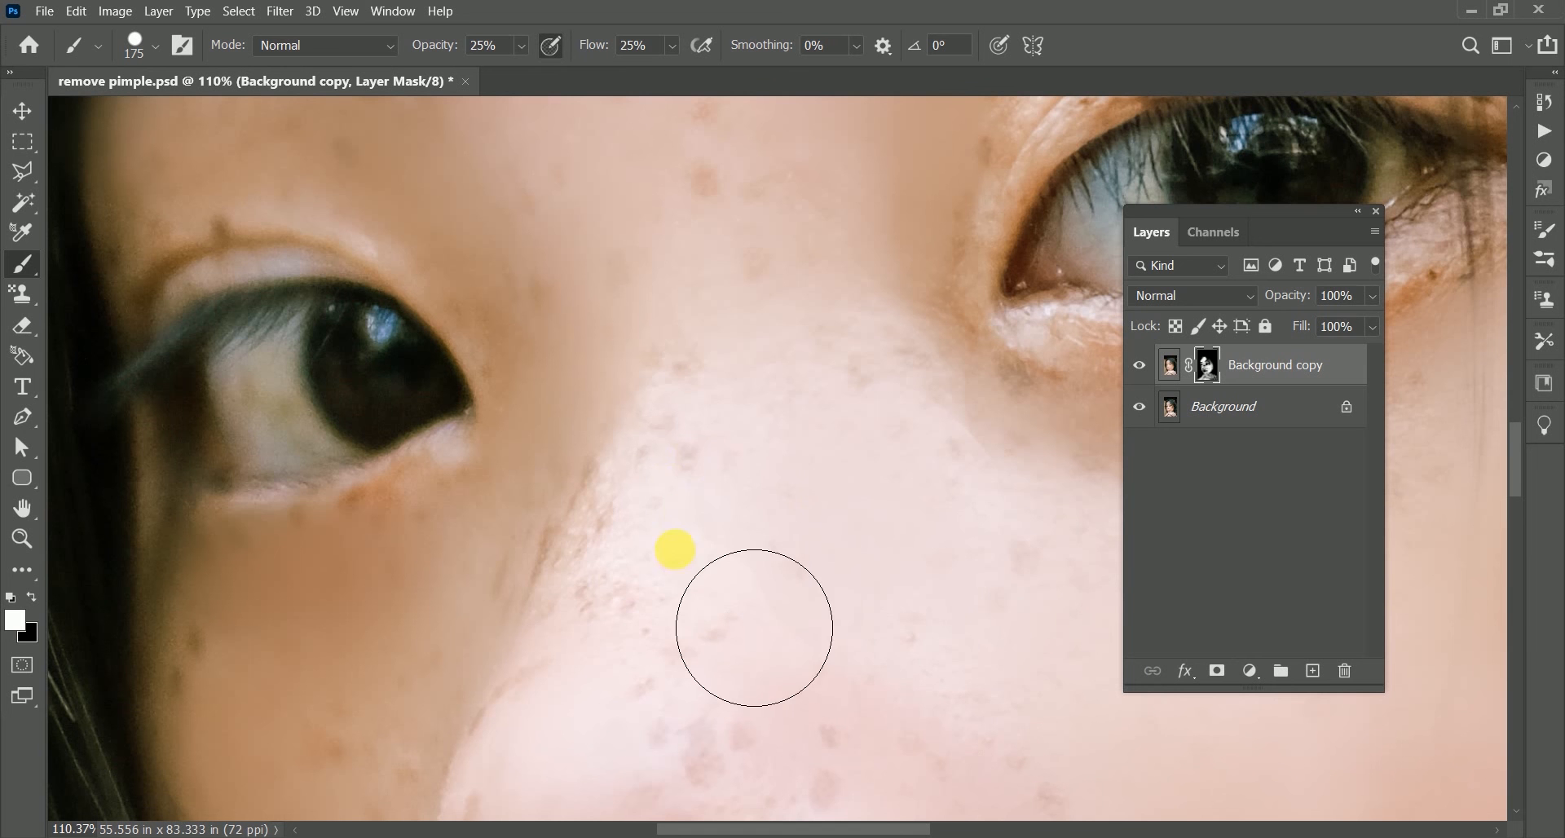
pyautogui.moveTo(675, 550)
pyautogui.mouseDown()
pyautogui.moveTo(664, 534)
pyautogui.moveTo(702, 460)
pyautogui.moveTo(751, 618)
pyautogui.moveTo(881, 530)
pyautogui.mouseUp()
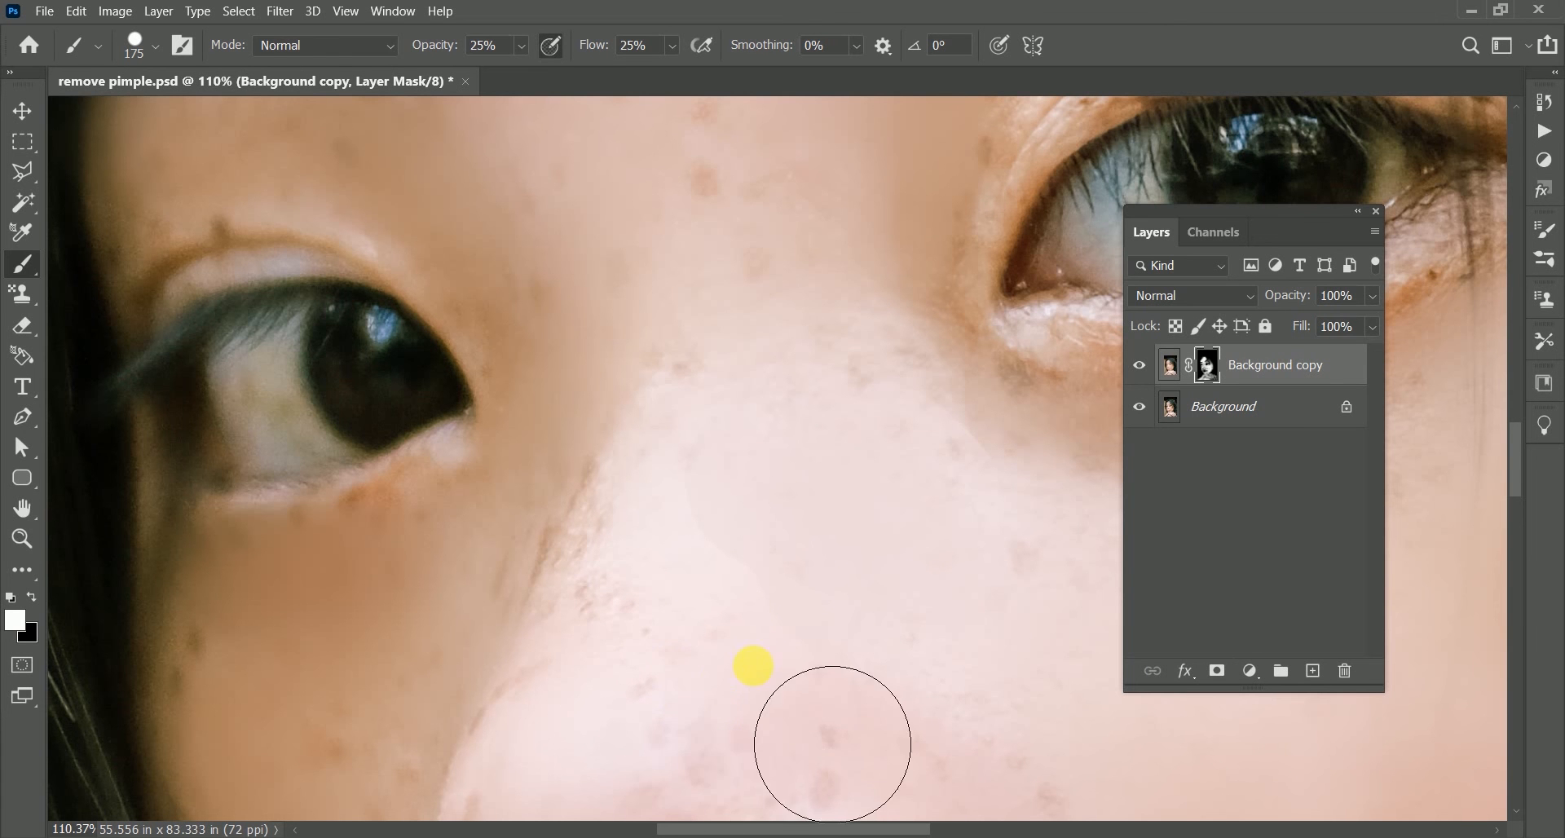
# Set the brush opacity and flow to 15% and paint the mask over the freckles on the nose tip and side
pyautogui.press('space')
pyautogui.moveTo(796, 619)
pyautogui.mouseDown()
pyautogui.moveTo(552, 482)
pyautogui.moveTo(549, 394)
pyautogui.mouseUp()
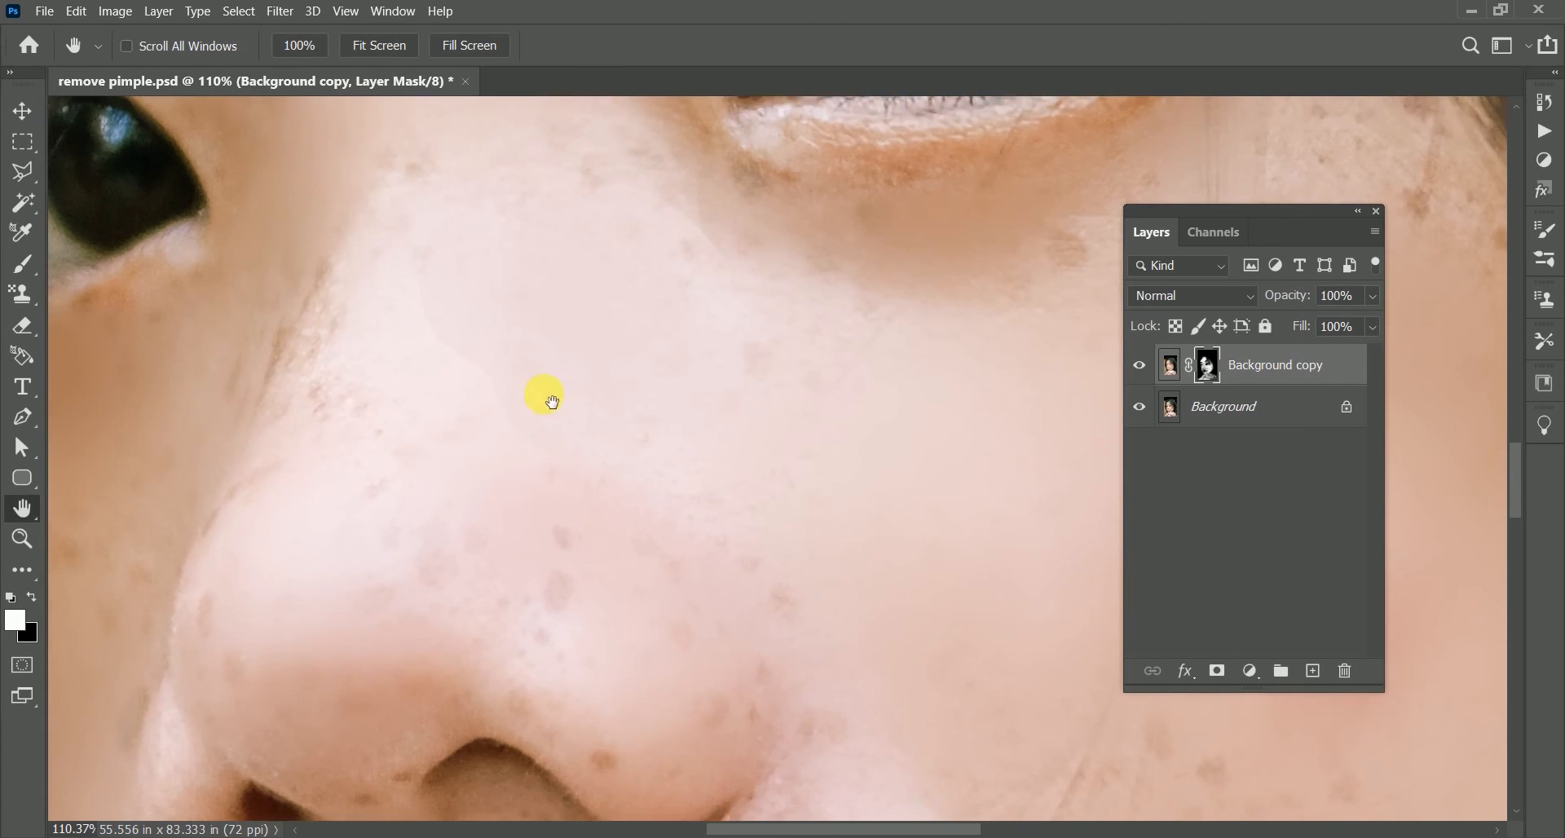
pyautogui.moveTo(641, 542); pyautogui.dragTo(560, 526)
pyautogui.click(20, 275)
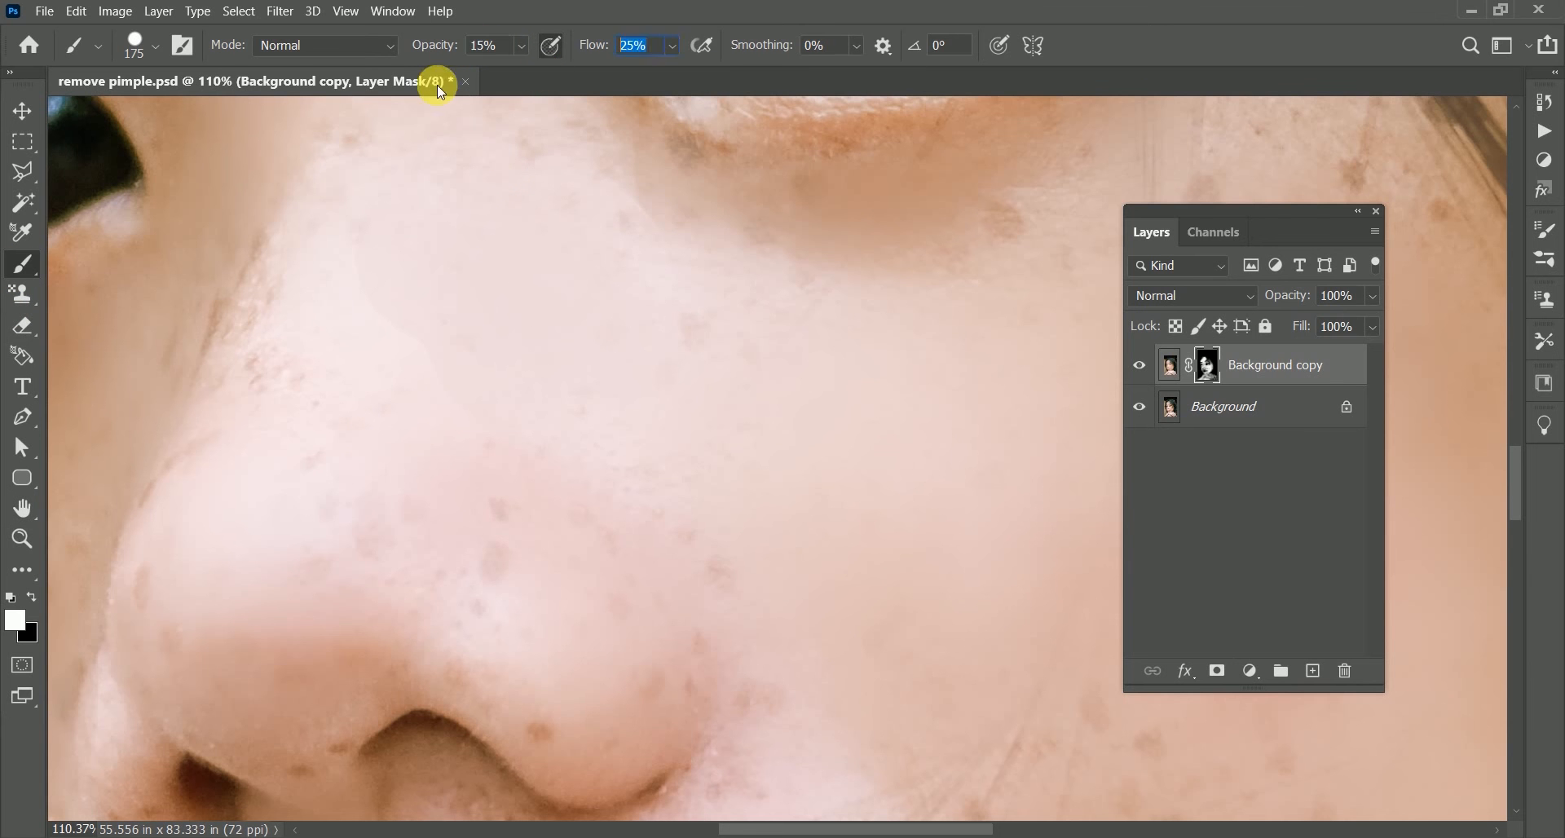
pyautogui.write('15')
pyautogui.press('Return')
pyautogui.moveTo(644, 562)
pyautogui.mouseDown()
pyautogui.moveTo(594, 594)
pyautogui.moveTo(519, 583)
pyautogui.mouseUp()
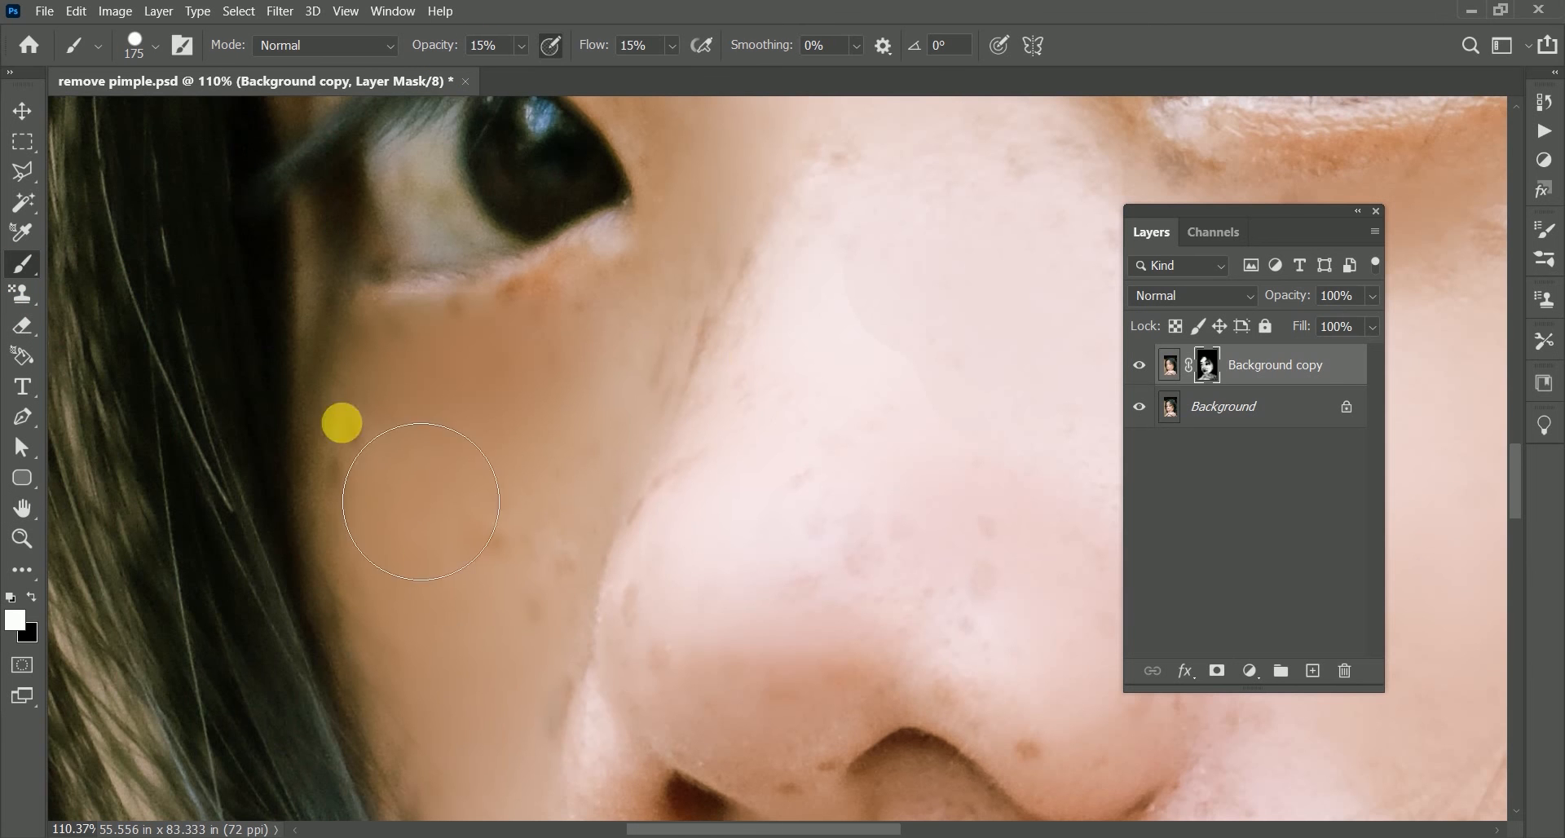
# Reduce the brush to 100 px and paint the mask along the side of the nose, the adjoining cheek and the lip corner
pyautogui.press('[')
pyautogui.press('[')
pyautogui.press('[')
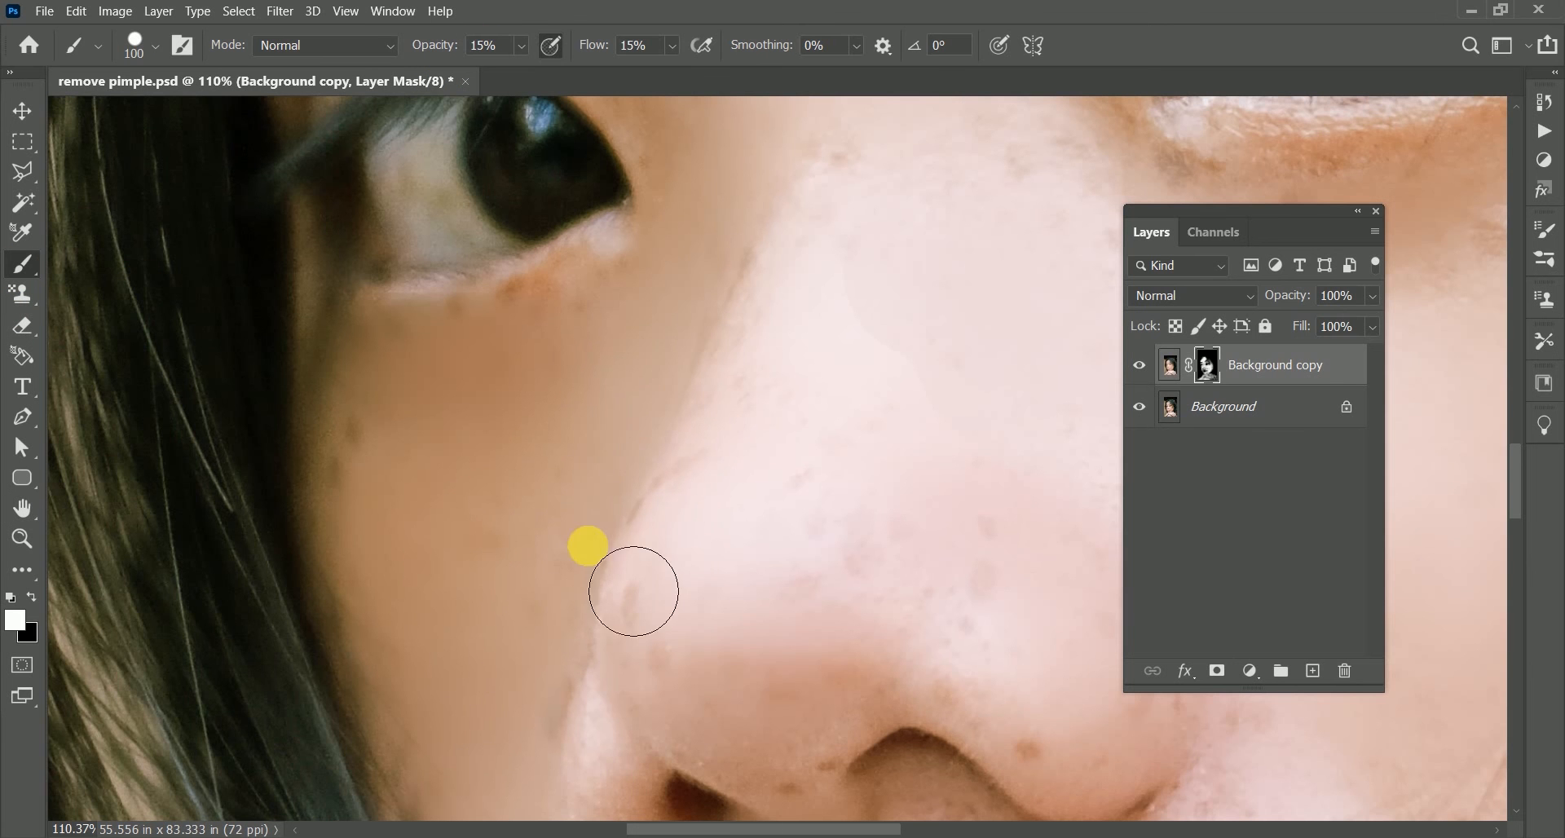
pyautogui.moveTo(701, 582); pyautogui.dragTo(702, 582)
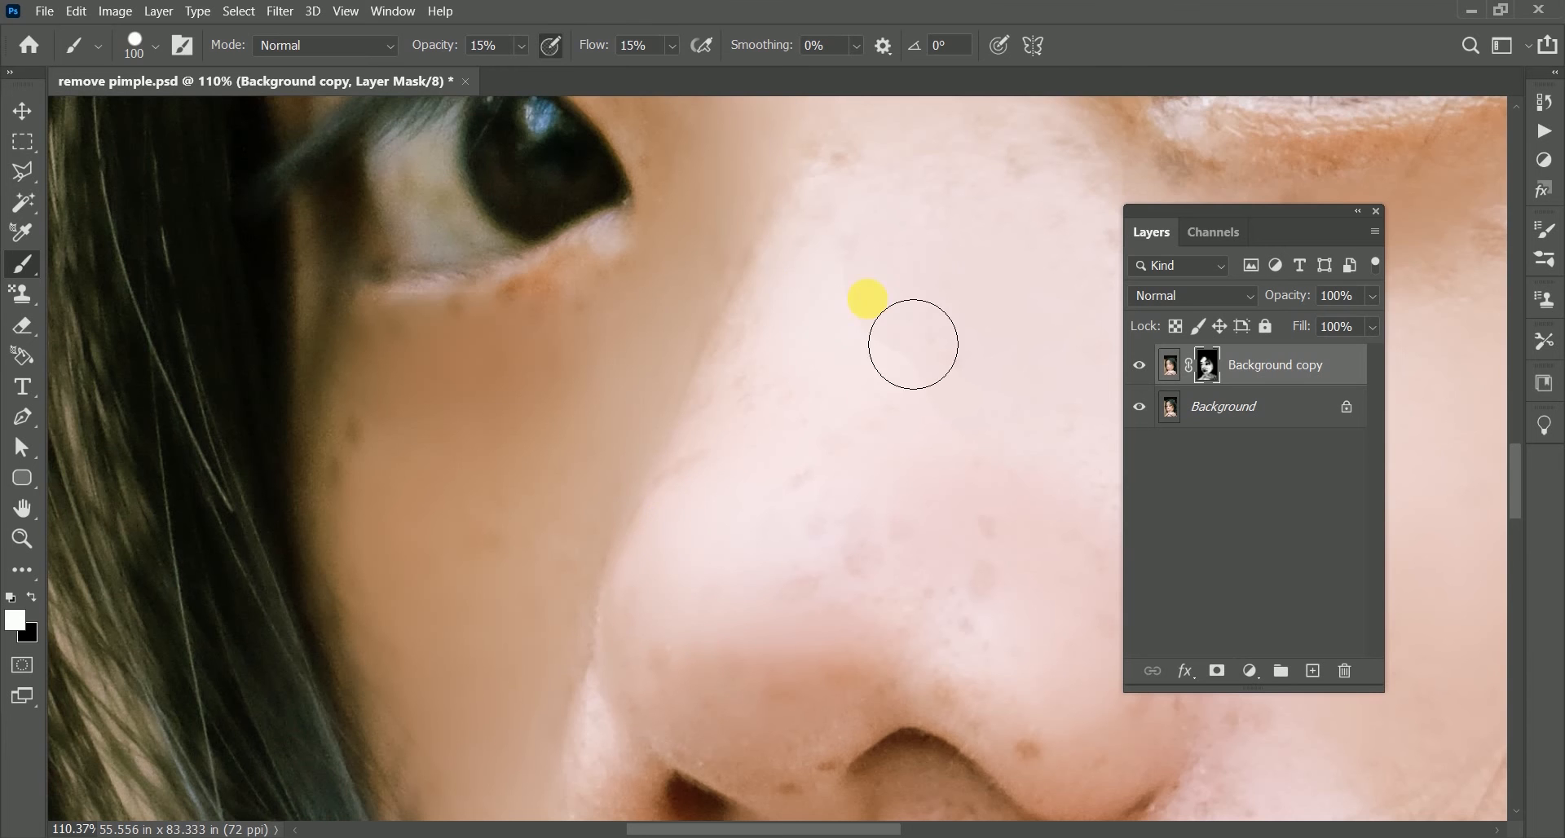
pyautogui.moveTo(628, 807)
pyautogui.mouseDown()
pyautogui.moveTo(578, 501)
pyautogui.moveTo(815, 434)
pyautogui.mouseUp()
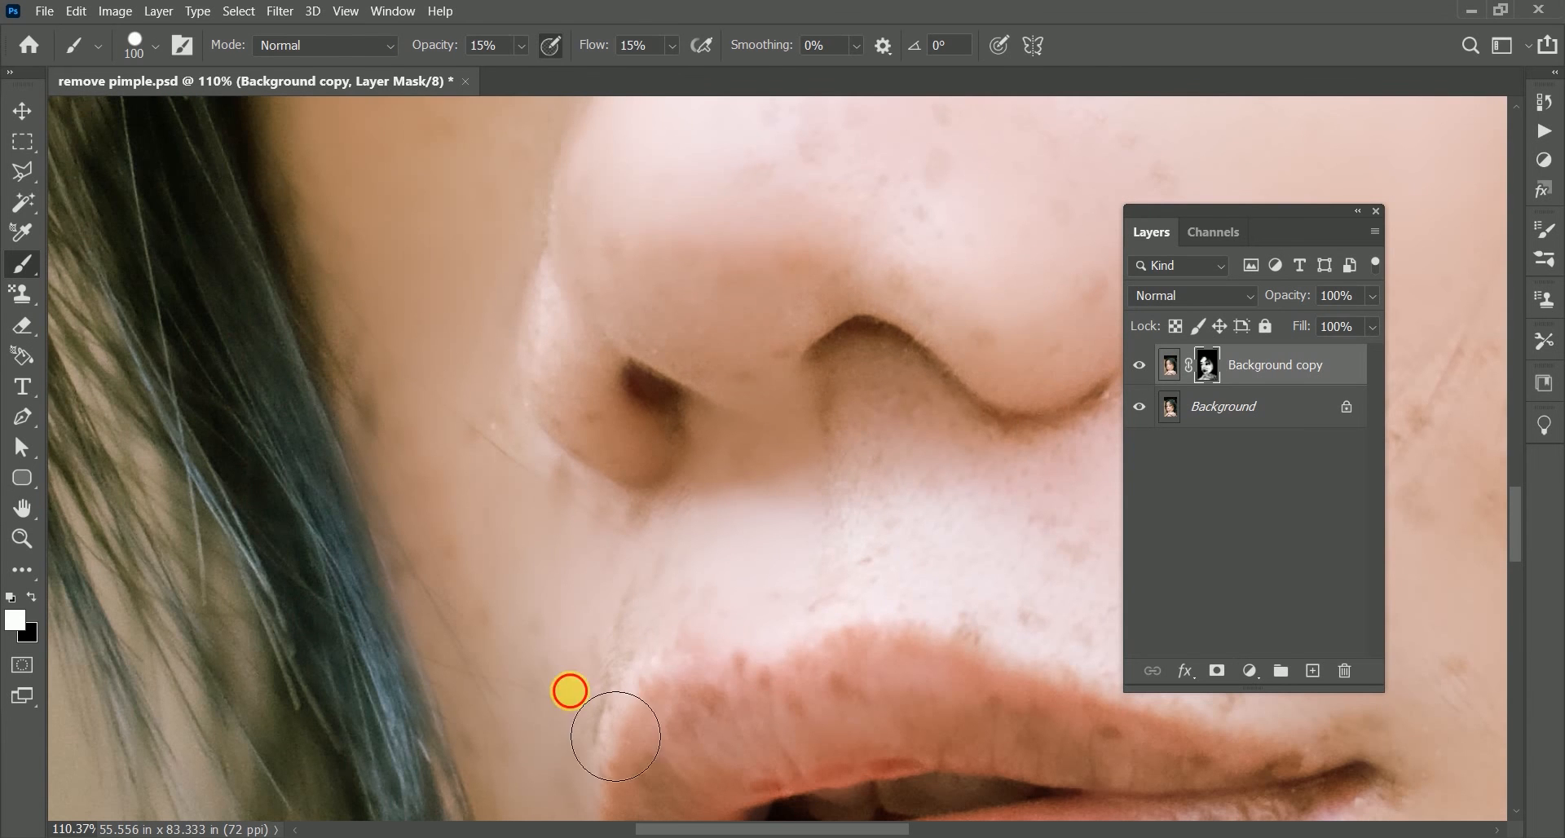
pyautogui.moveTo(616, 736); pyautogui.dragTo(591, 710)
# Paint the mask across the lip area and set the brush opacity and flow to 18%
pyautogui.press('h')
pyautogui.moveTo(591, 710); pyautogui.dragTo(495, 303)
pyautogui.click(19, 259)
pyautogui.moveTo(619, 396)
pyautogui.mouseDown()
pyautogui.moveTo(737, 377)
pyautogui.moveTo(767, 264)
pyautogui.moveTo(1065, 402)
pyautogui.mouseUp()
pyautogui.moveTo(472, 45)
pyautogui.mouseDown()
pyautogui.moveTo(577, 35)
pyautogui.moveTo(709, 63)
pyautogui.mouseUp()
pyautogui.write('18')
pyautogui.write('18')
pyautogui.press('Return')
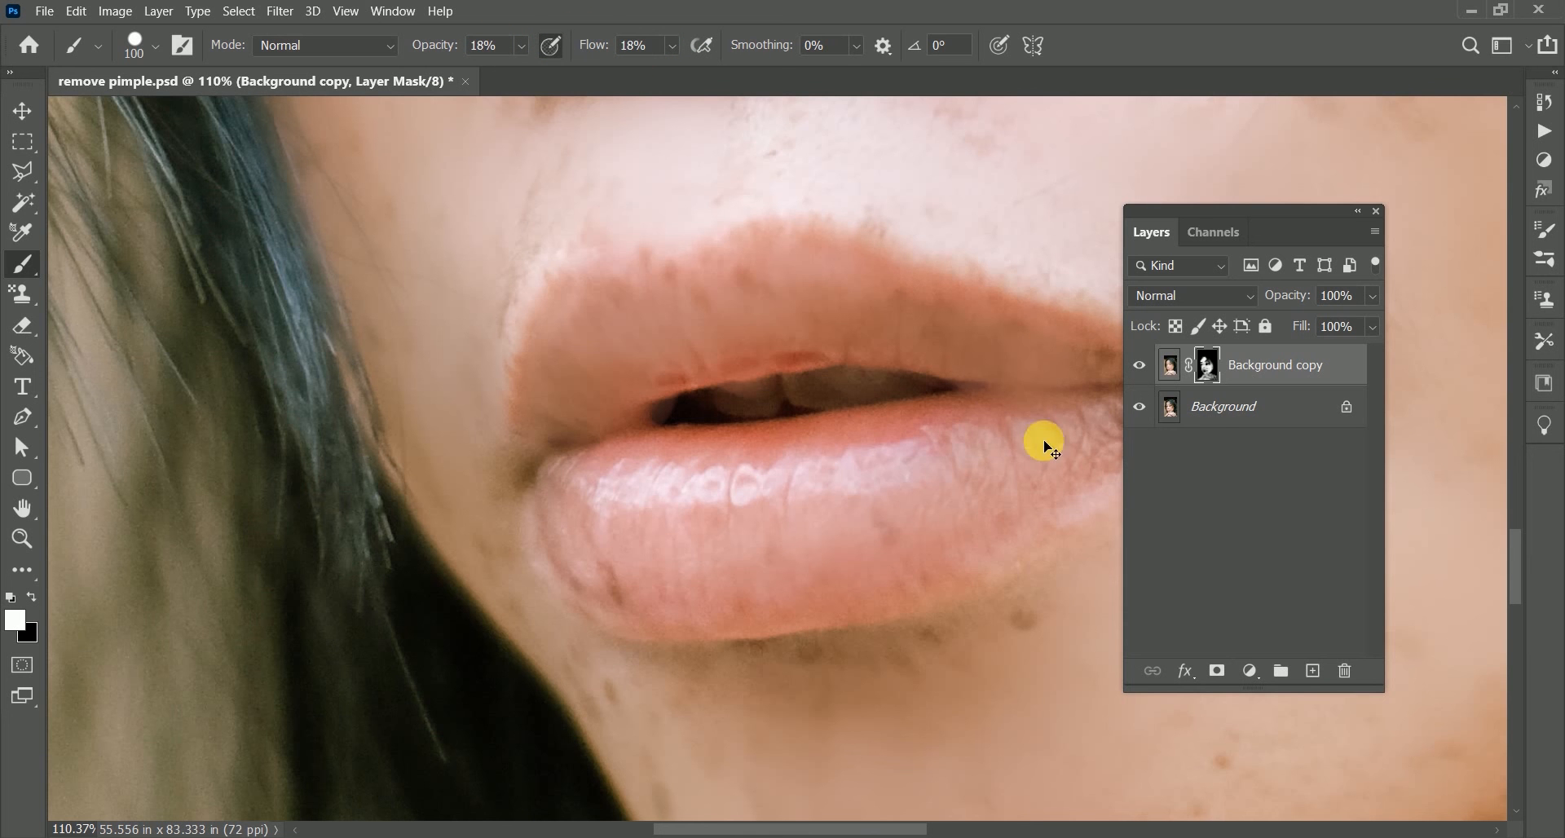
# Reduce the brush to 50 px and paint the mask over the spots along the jaw edge below the lower lip
pyautogui.press('[')
pyautogui.press('[')
pyautogui.press('[')
pyautogui.press('[')
pyautogui.press('[')
pyautogui.moveTo(847, 652)
pyautogui.mouseDown()
pyautogui.moveTo(895, 649)
pyautogui.moveTo(587, 692)
pyautogui.moveTo(457, 523)
pyautogui.moveTo(625, 632)
pyautogui.moveTo(764, 678)
pyautogui.moveTo(531, 348)
pyautogui.mouseUp()
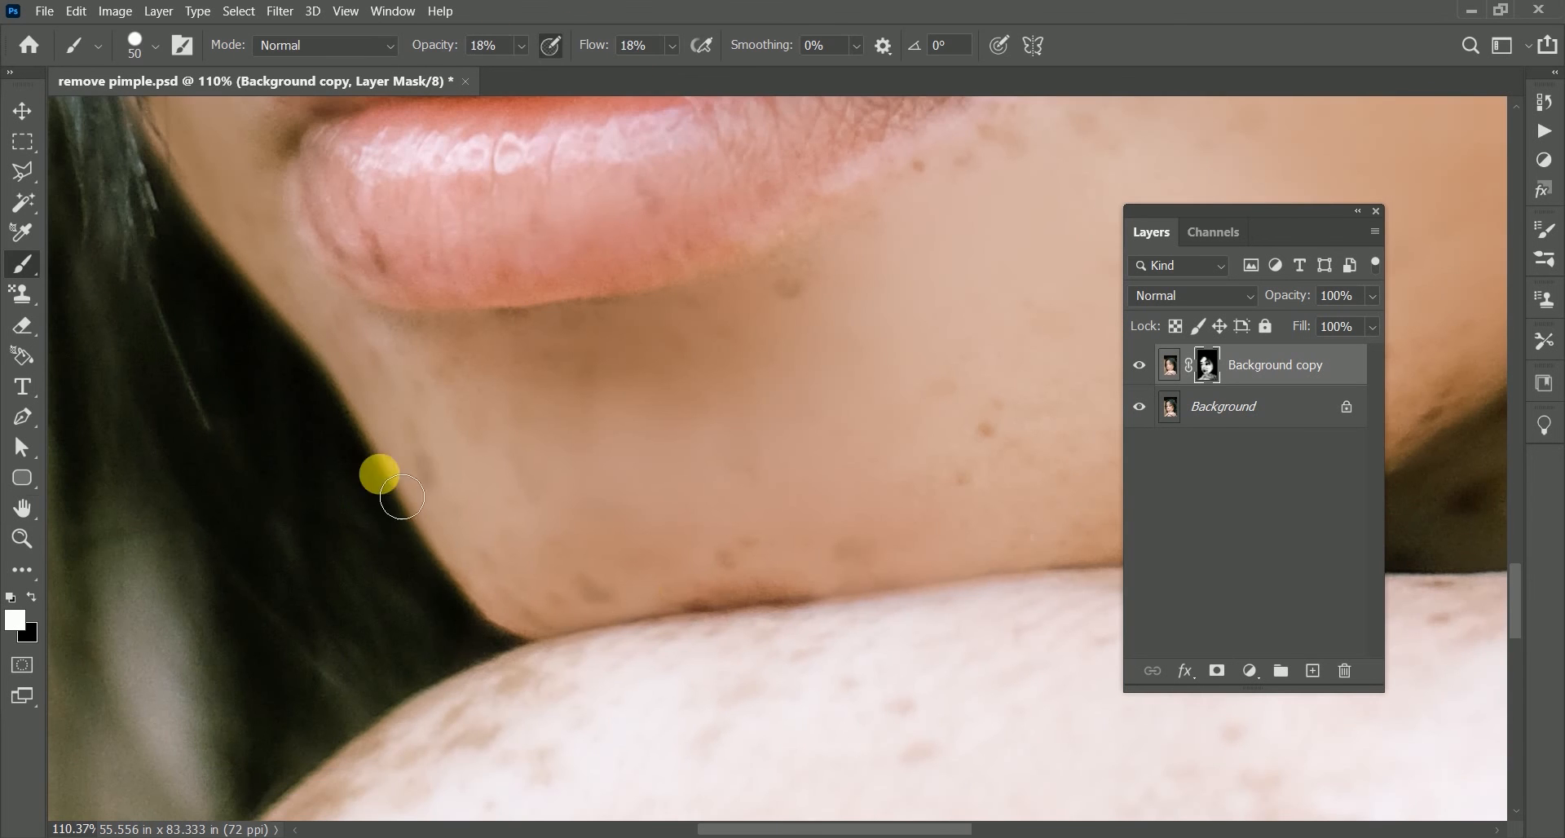
pyautogui.moveTo(381, 475)
pyautogui.mouseDown()
pyautogui.moveTo(684, 583)
pyautogui.moveTo(387, 357)
pyautogui.moveTo(545, 425)
pyautogui.mouseUp()
# Enlarge the brush to 90 px and paint the mask over the remaining spots across the chin
pyautogui.press(']')
pyautogui.press(']')
pyautogui.press(']')
pyautogui.press(']')
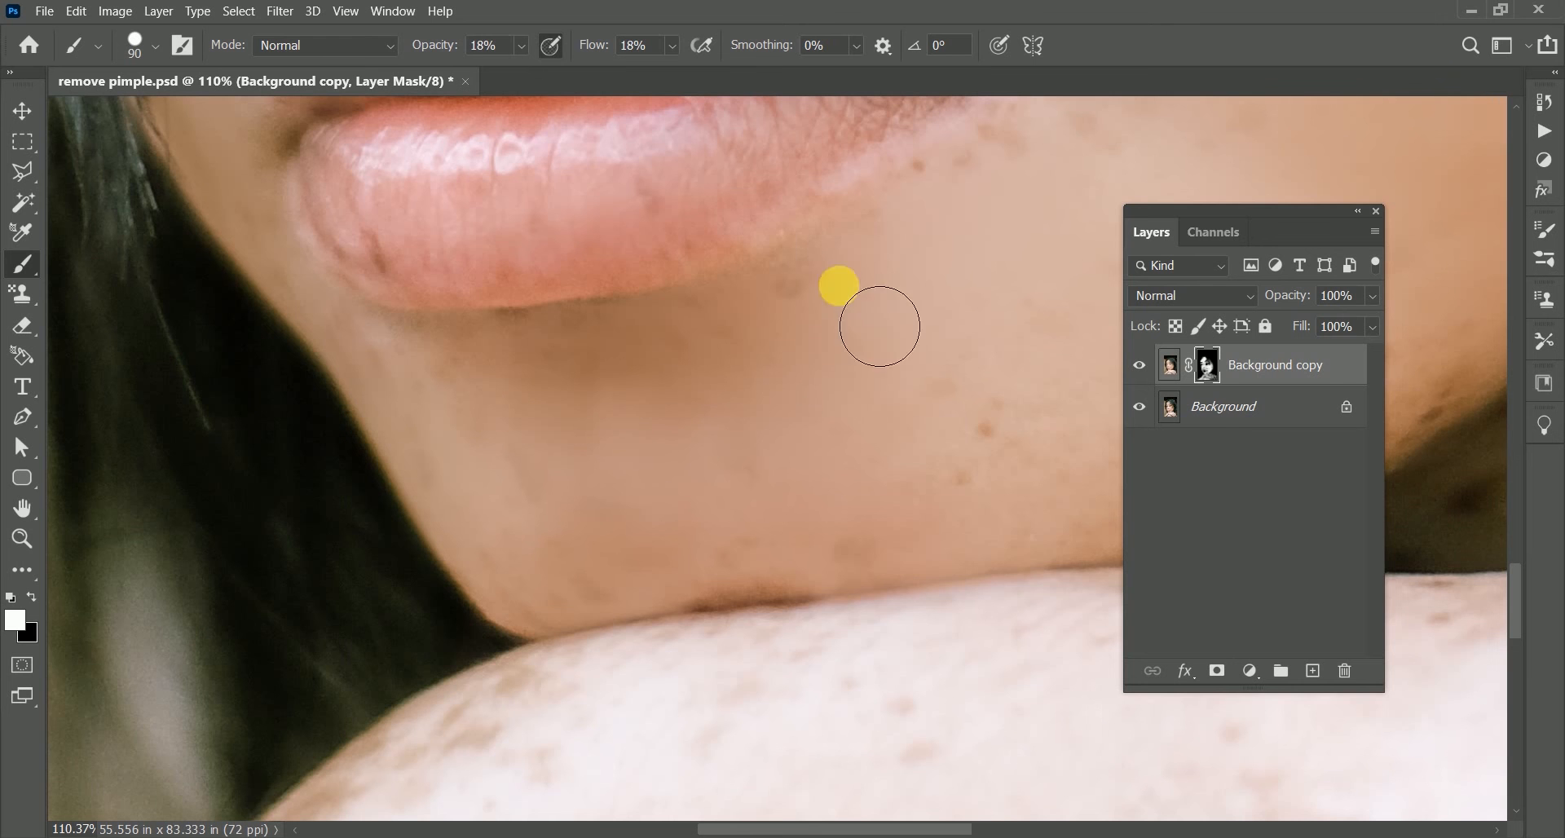
pyautogui.moveTo(689, 524)
pyautogui.mouseDown()
pyautogui.moveTo(665, 530)
pyautogui.moveTo(724, 565)
pyautogui.mouseUp()
pyautogui.moveTo(623, 487); pyautogui.dragTo(38, 599)
pyautogui.moveTo(727, 578)
pyautogui.mouseDown()
pyautogui.moveTo(841, 512)
pyautogui.moveTo(681, 674)
pyautogui.moveTo(1091, 370)
pyautogui.mouseUp()
# Enlarge the brush to 200 px and paint the mask over the cluster of freckles on the cheek beside the mouth
pyautogui.press('space')
pyautogui.moveTo(795, 416); pyautogui.dragTo(412, 807)
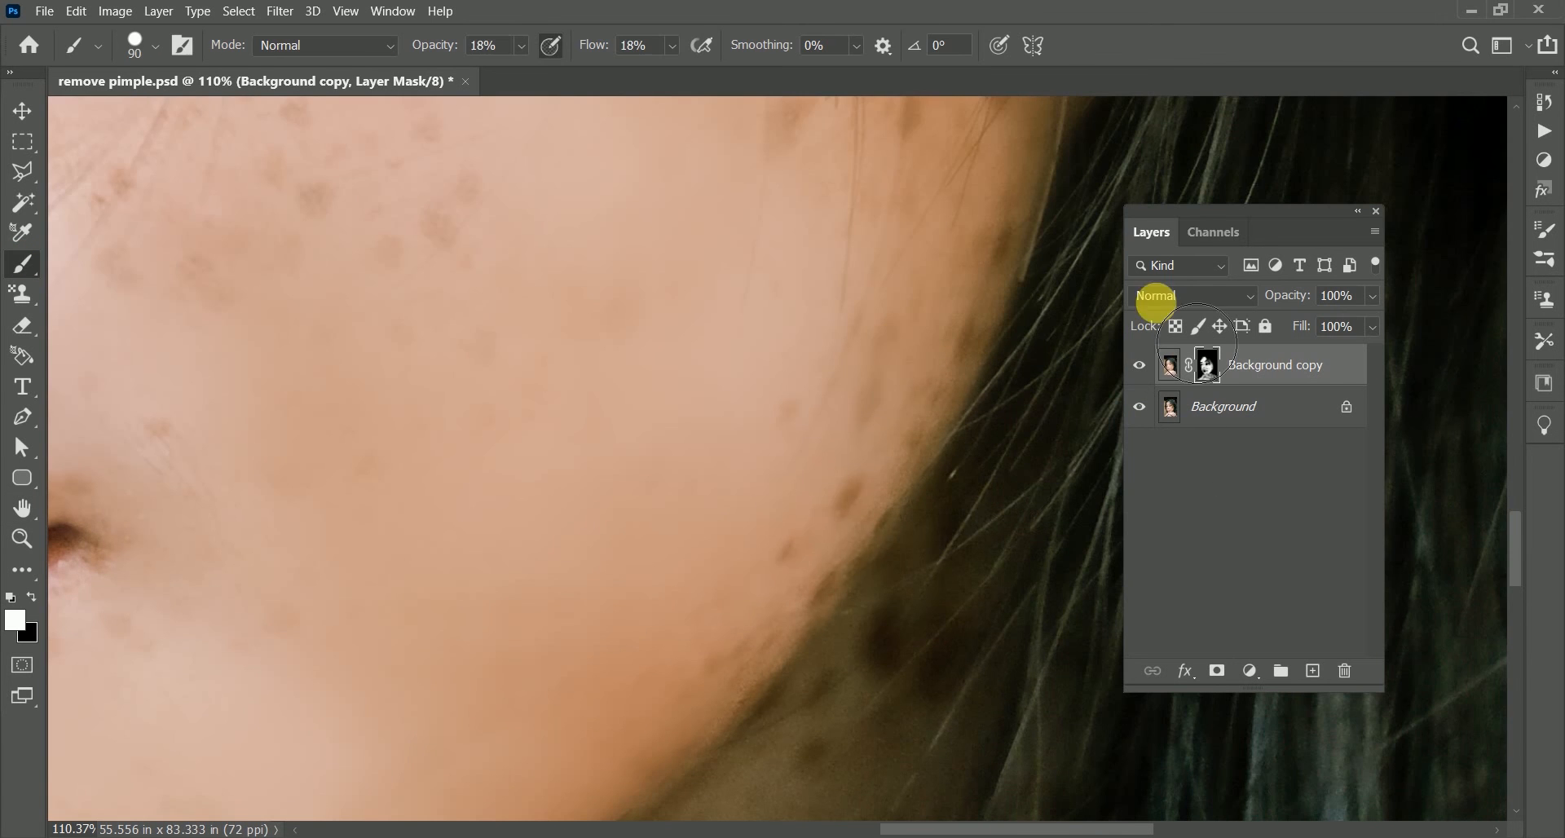
pyautogui.press('space')
pyautogui.moveTo(499, 181); pyautogui.dragTo(821, 352)
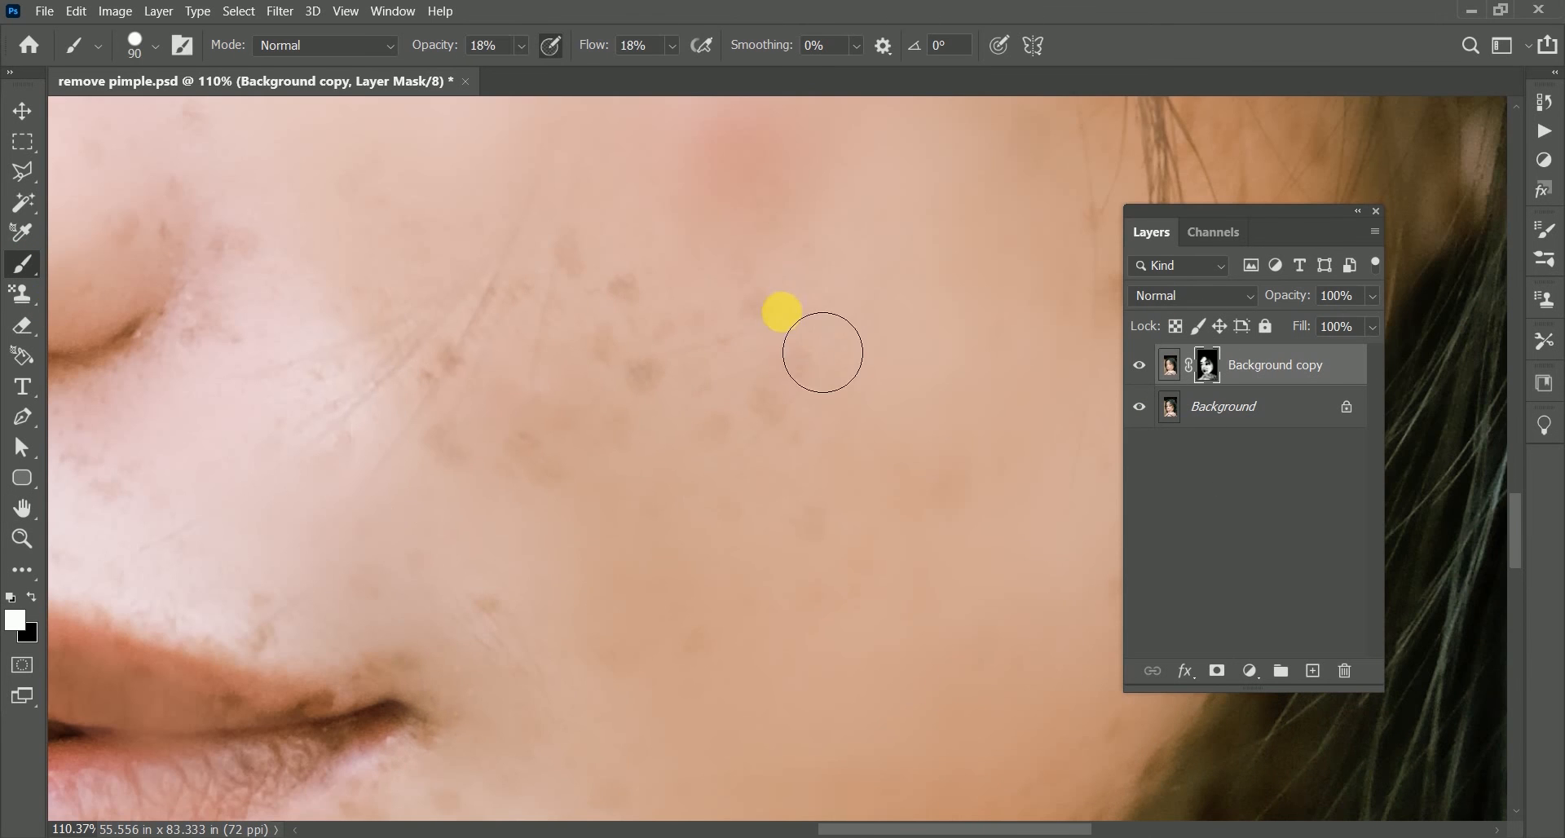
pyautogui.press(']')
pyautogui.press(']')
pyautogui.press(']')
pyautogui.press(']')
pyautogui.press(']')
pyautogui.moveTo(442, 436)
pyautogui.mouseDown()
pyautogui.moveTo(770, 555)
pyautogui.moveTo(526, 540)
pyautogui.moveTo(399, 655)
pyautogui.moveTo(349, 455)
pyautogui.moveTo(494, 494)
pyautogui.moveTo(612, 553)
pyautogui.mouseUp()
# Paint the mask with the 200 px brush over the freckles on the nose tip and next to the nostril
pyautogui.press('space')
pyautogui.moveTo(139, 450); pyautogui.dragTo(518, 506)
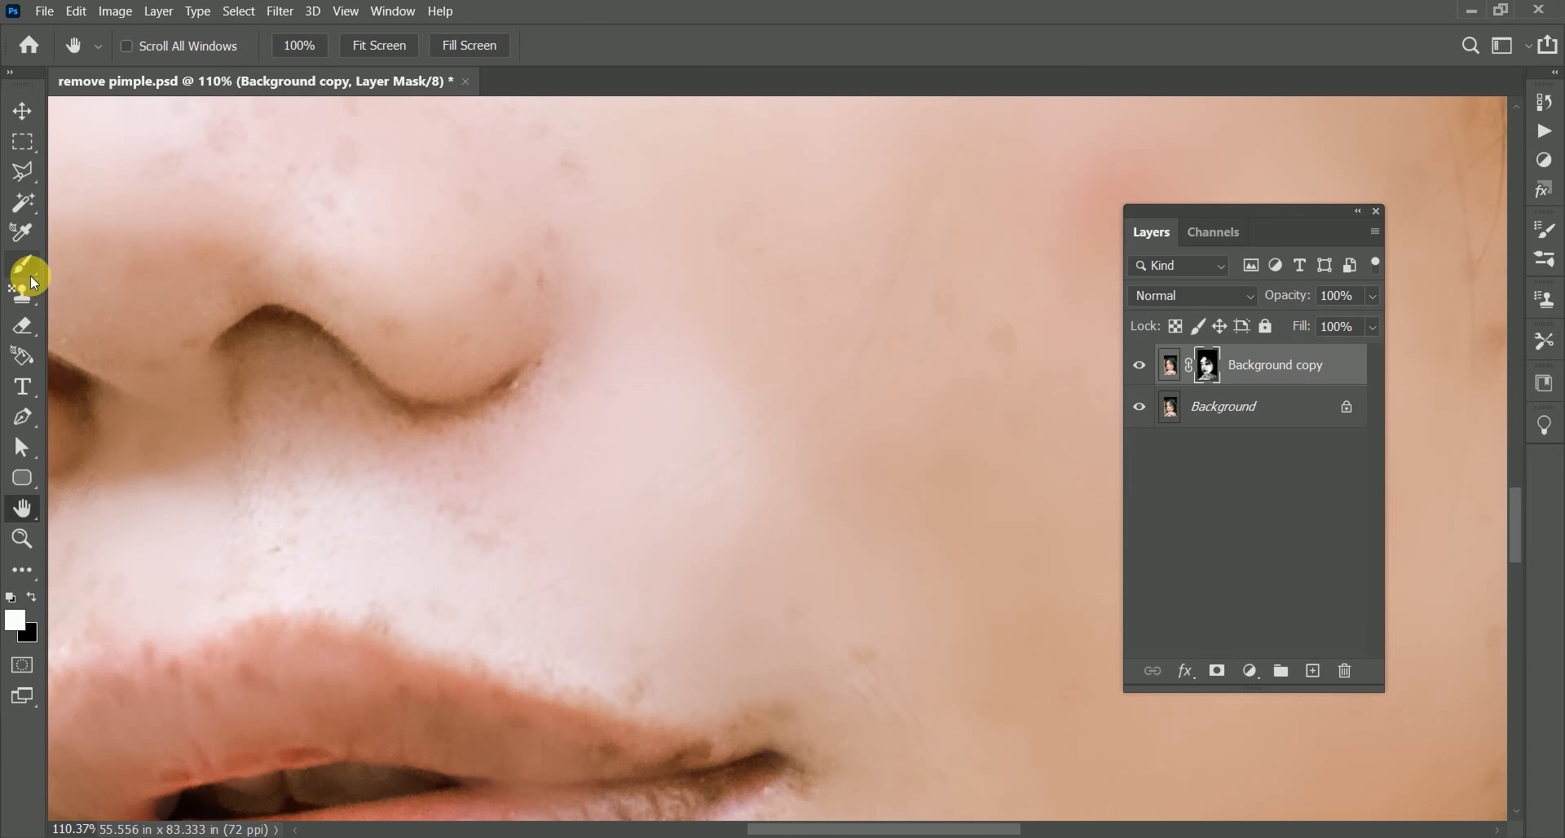
pyautogui.click(23, 266)
pyautogui.press('space')
pyautogui.moveTo(611, 608)
pyautogui.mouseDown()
pyautogui.moveTo(634, 639)
pyautogui.moveTo(571, 811)
pyautogui.mouseUp()
pyautogui.moveTo(289, 102)
pyautogui.mouseDown()
pyautogui.moveTo(252, 412)
pyautogui.moveTo(587, 208)
pyautogui.mouseUp()
# Paint the mask over the freckles on the upper cheek below the more visible eye
pyautogui.press('space')
pyautogui.moveTo(830, 428); pyautogui.dragTo(360, 655)
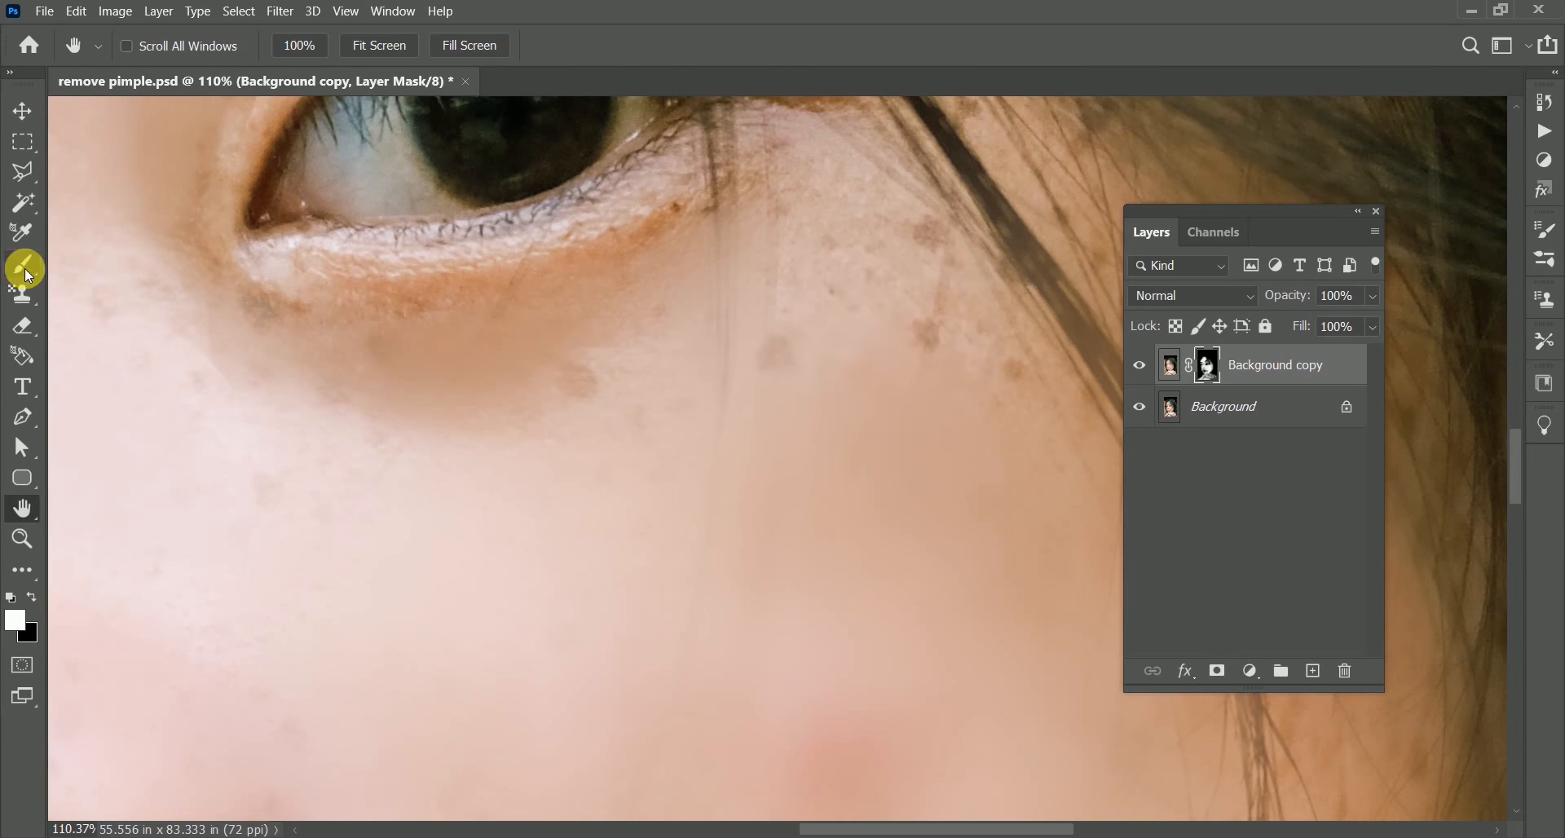
pyautogui.click(23, 265)
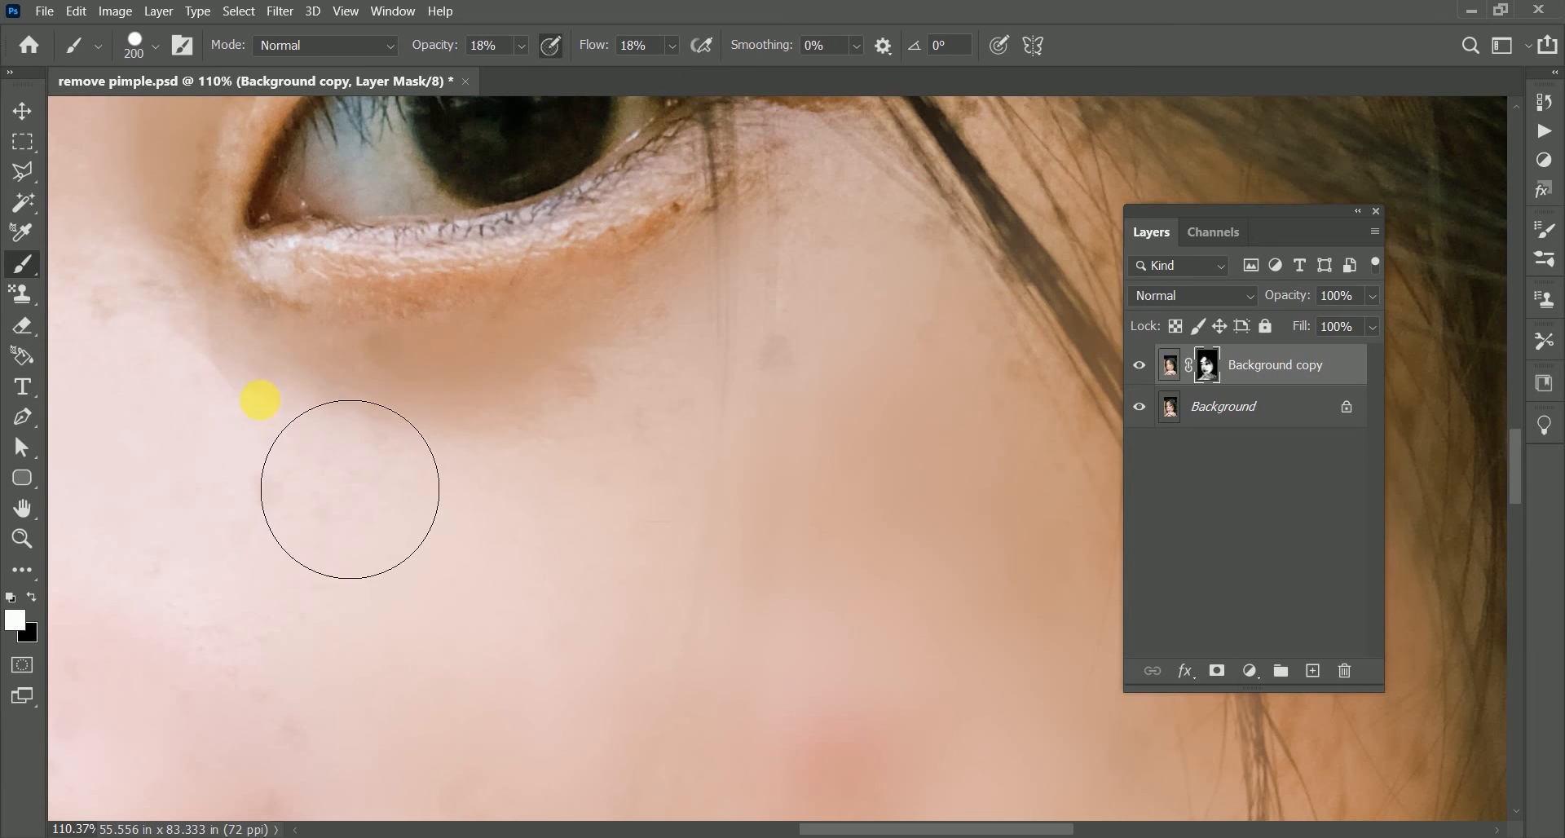
# Paint the mask over the spots across the nose bridge and above the eye on the hair-shaded side
pyautogui.click(22, 509)
pyautogui.moveTo(345, 453)
pyautogui.mouseDown()
pyautogui.moveTo(750, 540)
pyautogui.moveTo(997, 709)
pyautogui.mouseUp()
pyautogui.click(16, 272)
pyautogui.moveTo(543, 437)
pyautogui.mouseDown()
pyautogui.moveTo(440, 277)
pyautogui.moveTo(1153, 490)
pyautogui.mouseUp()
pyautogui.press('space')
pyautogui.moveTo(451, 437); pyautogui.dragTo(476, 429)
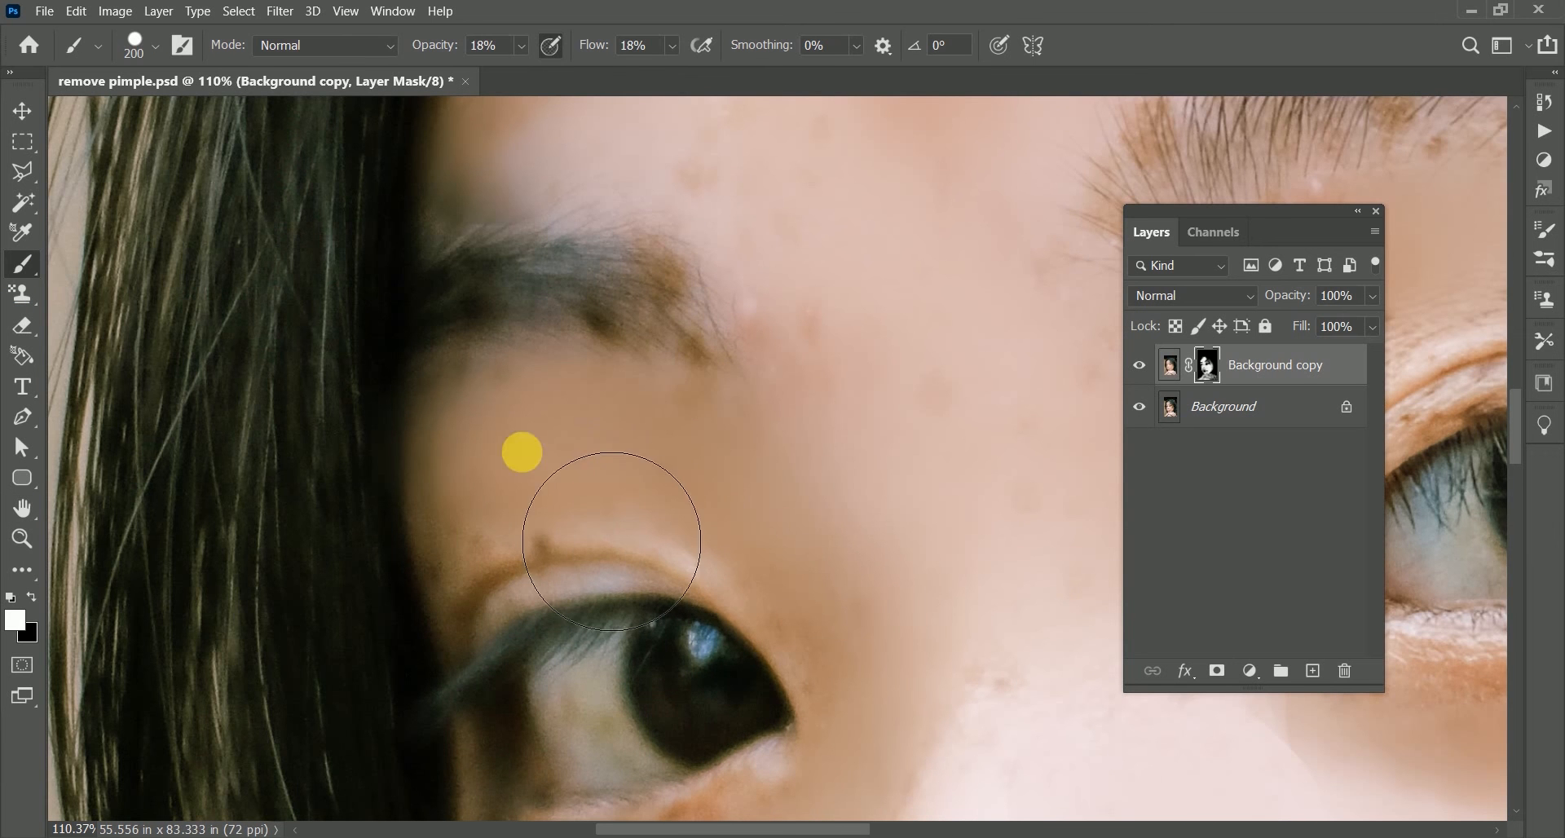
# Reduce the brush to 80 px and paint the mask over the spots between the eyebrows and on the lower forehead
pyautogui.press('space')
pyautogui.moveTo(880, 403)
pyautogui.mouseDown()
pyautogui.moveTo(693, 530)
pyautogui.moveTo(734, 729)
pyautogui.mouseUp()
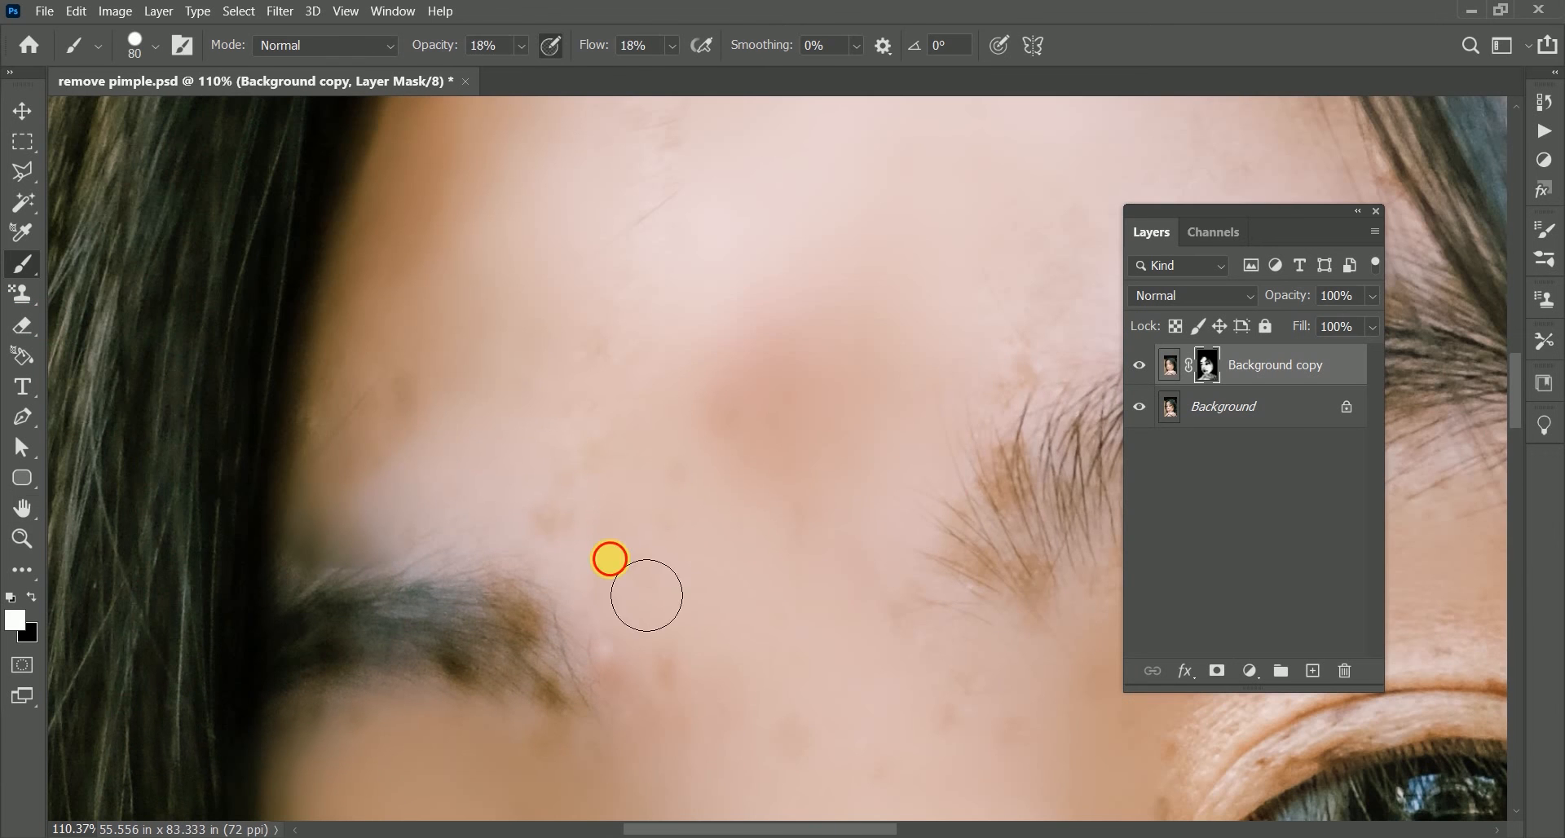
pyautogui.moveTo(611, 560); pyautogui.dragTo(661, 600)
pyautogui.moveTo(431, 368)
pyautogui.mouseDown()
pyautogui.moveTo(733, 454)
pyautogui.moveTo(729, 491)
pyautogui.mouseUp()
# Enlarge the brush to 150 px and paint the mask over the spots below and at the inner end of the fuller eyebrow
pyautogui.press('space')
pyautogui.moveTo(979, 578); pyautogui.dragTo(448, 554)
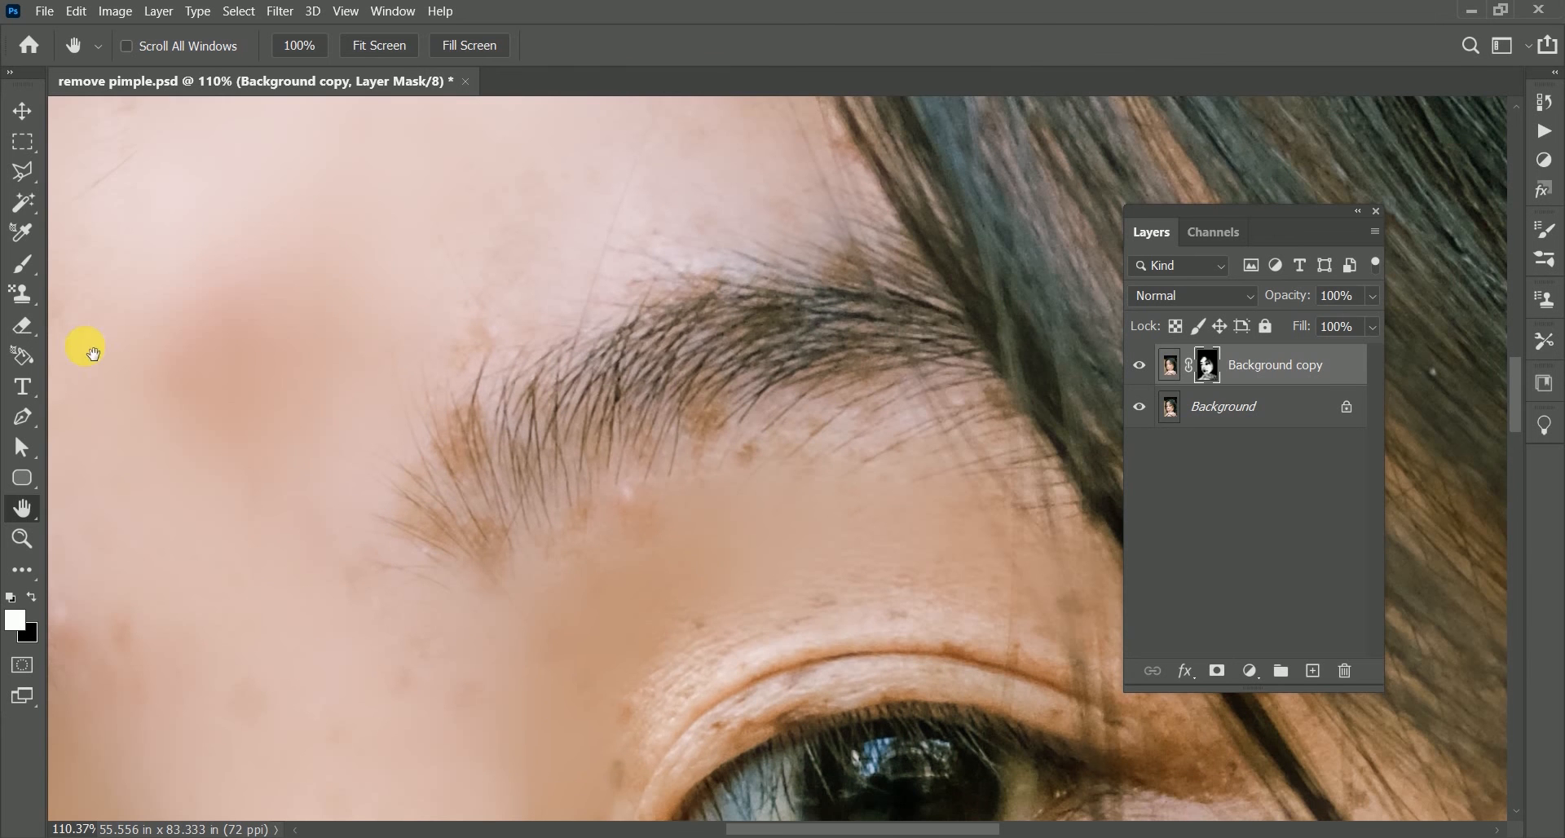
pyautogui.moveTo(714, 509); pyautogui.dragTo(699, 475)
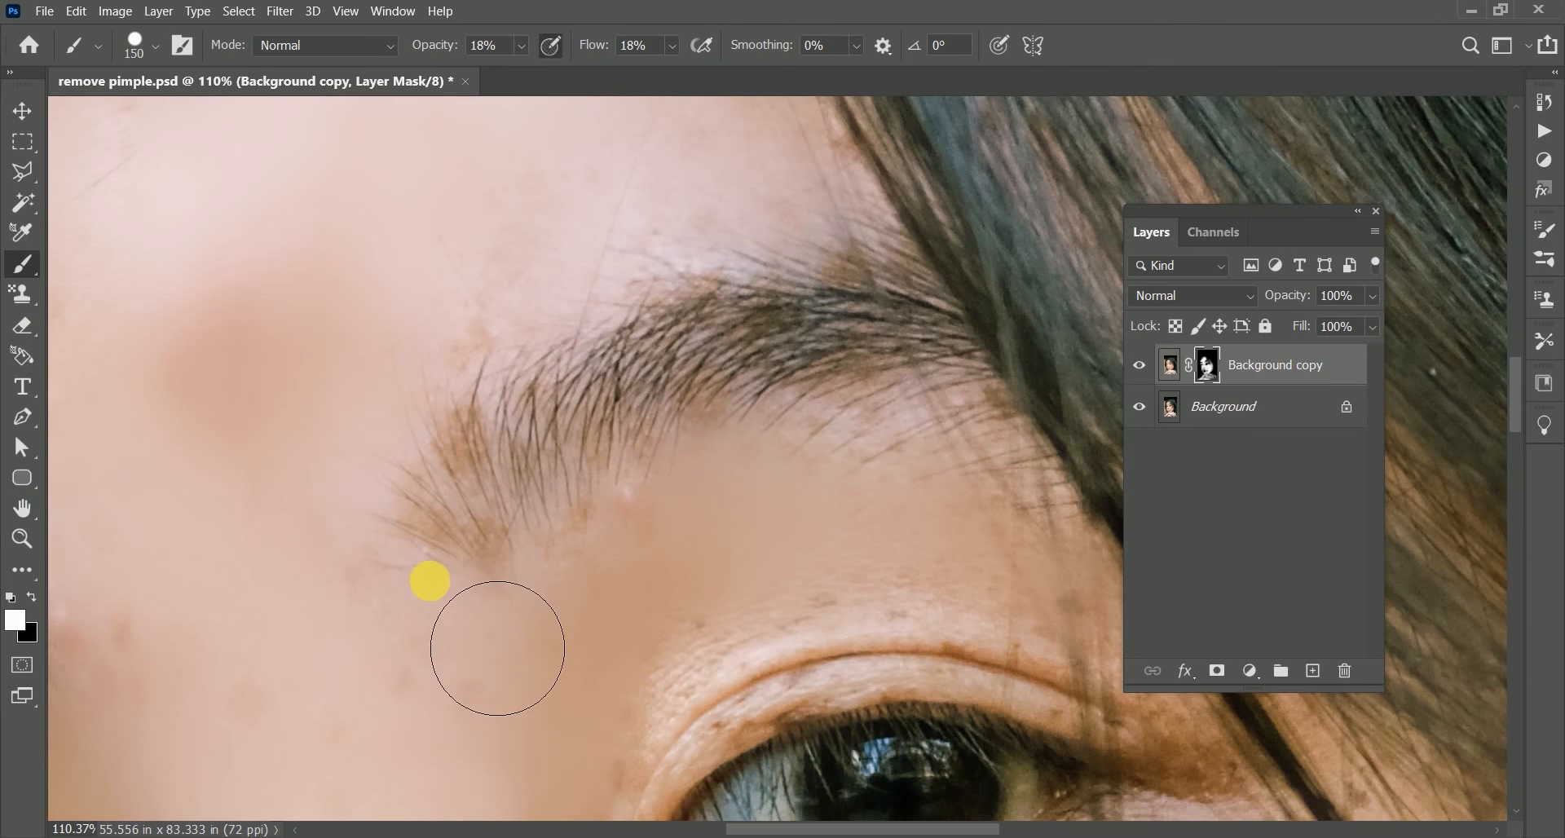
pyautogui.moveTo(424, 432)
pyautogui.mouseDown()
pyautogui.moveTo(422, 506)
pyautogui.moveTo(493, 606)
pyautogui.mouseUp()
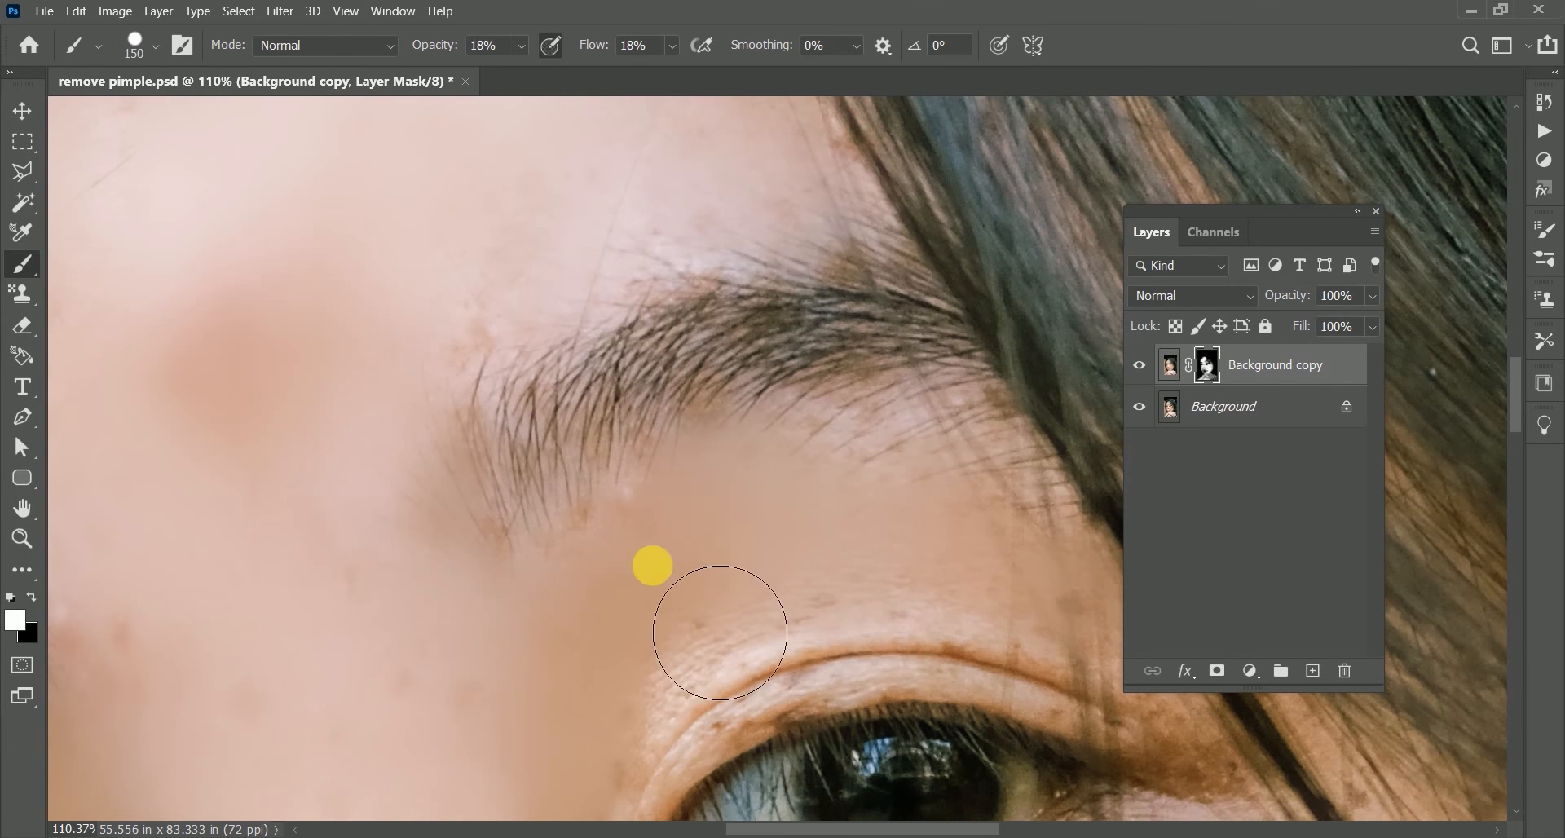
# Paint the mask over the remaining spots on the forehead skin above the fuller eyebrow
pyautogui.press('space')
pyautogui.moveTo(571, 498); pyautogui.dragTo(703, 656)
pyautogui.moveTo(622, 302)
pyautogui.mouseDown()
pyautogui.moveTo(798, 439)
pyautogui.moveTo(816, 356)
pyautogui.moveTo(664, 391)
pyautogui.mouseUp()
pyautogui.hotkey('ctrl', 'space')
pyautogui.moveTo(799, 481)
pyautogui.mouseDown()
pyautogui.moveTo(1014, 472)
pyautogui.moveTo(818, 489)
pyautogui.mouseUp()
pyautogui.moveTo(954, 734); pyautogui.dragTo(1101, 671)
# Reduce the brush to 80 px and paint the mask over the spots around the mouth corner and beneath the lower lip
pyautogui.press('space')
pyautogui.moveTo(928, 634); pyautogui.dragTo(37, 313)
pyautogui.press('[')
pyautogui.press('[')
pyautogui.press('[')
pyautogui.press('[')
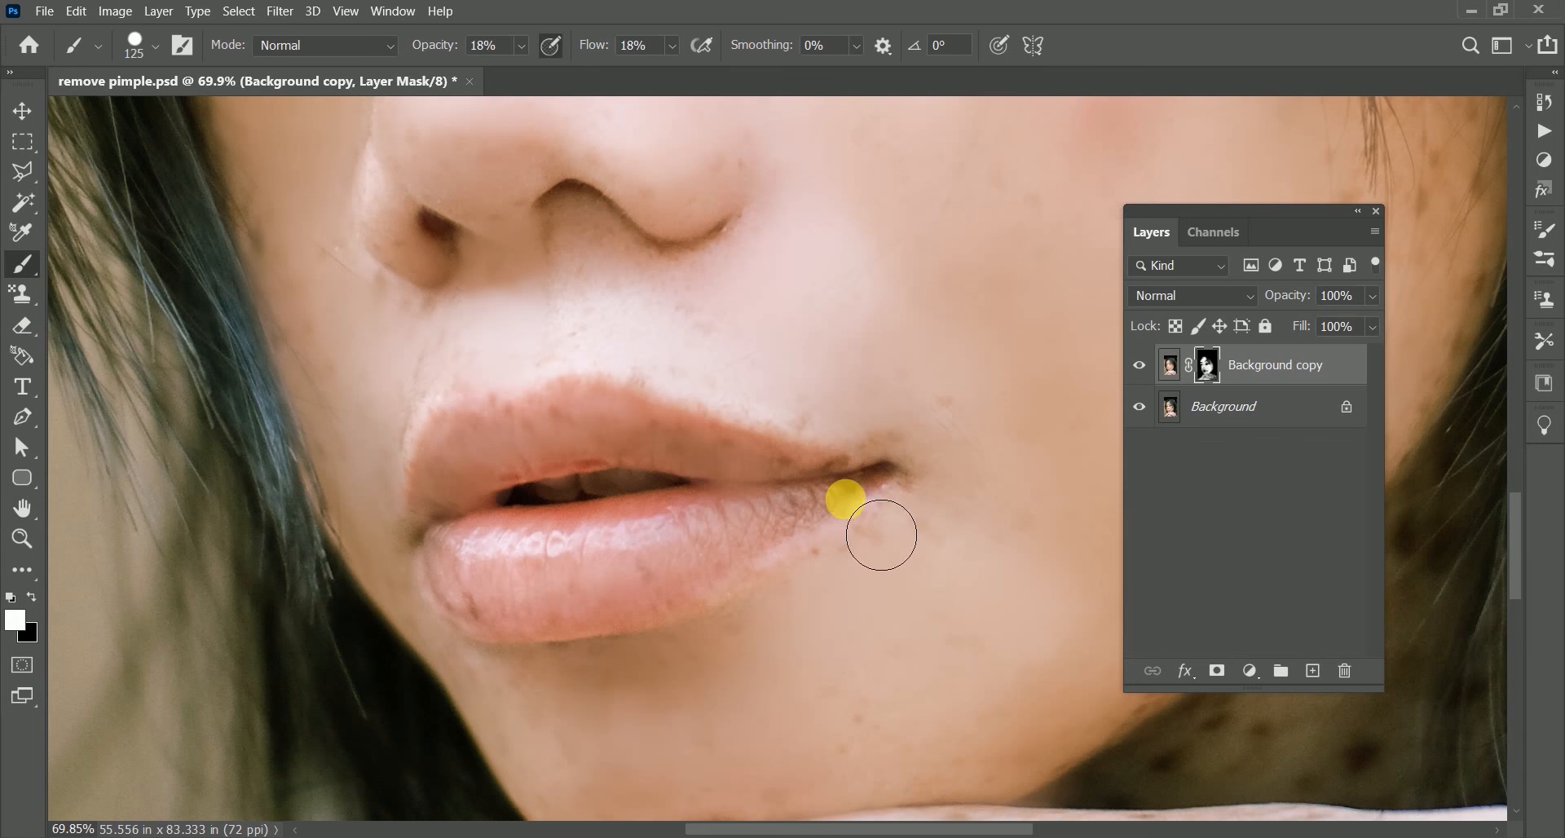
pyautogui.moveTo(926, 536)
pyautogui.mouseDown()
pyautogui.moveTo(898, 549)
pyautogui.moveTo(860, 443)
pyautogui.moveTo(930, 525)
pyautogui.moveTo(860, 583)
pyautogui.mouseUp()
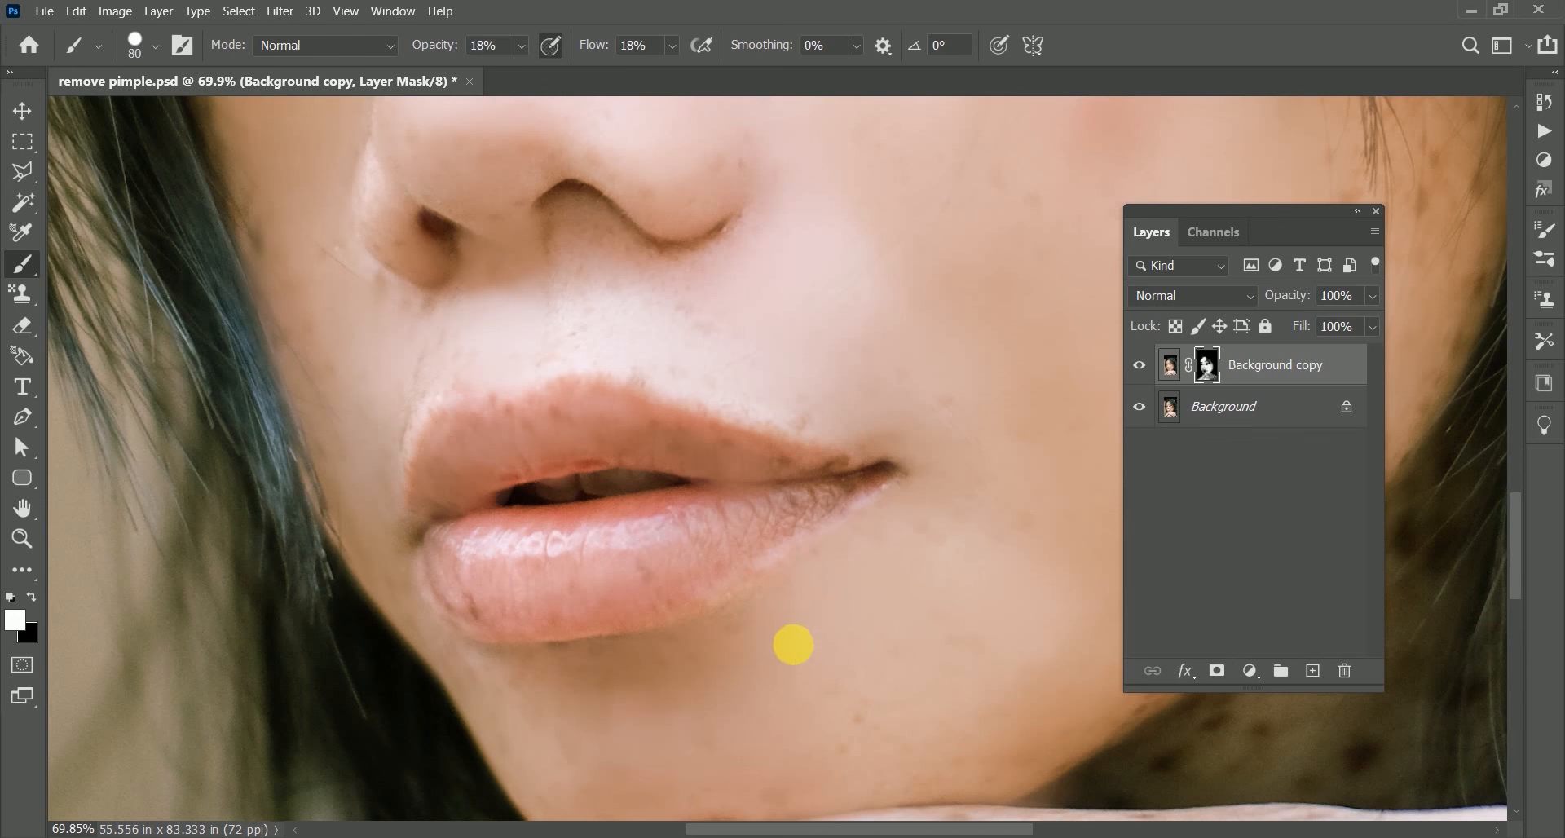
# Enlarge the brush to 100 px and paint the mask over the spots on the bent wrist and back of the hand below the chin
pyautogui.press('space')
pyautogui.moveTo(817, 693); pyautogui.dragTo(990, 94)
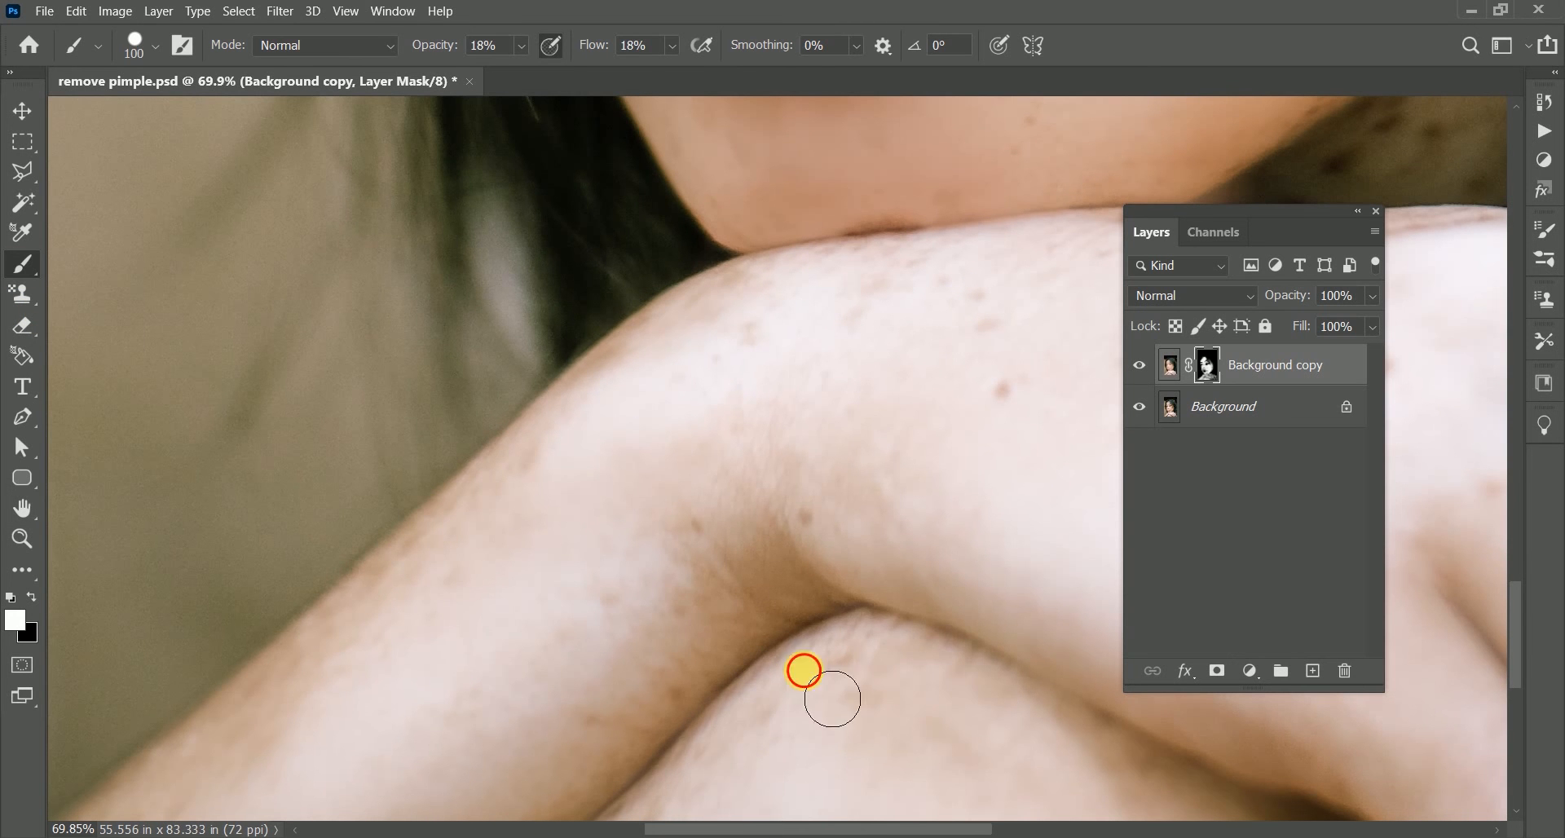
pyautogui.moveTo(754, 592)
pyautogui.mouseDown()
pyautogui.moveTo(785, 546)
pyautogui.moveTo(711, 544)
pyautogui.mouseUp()
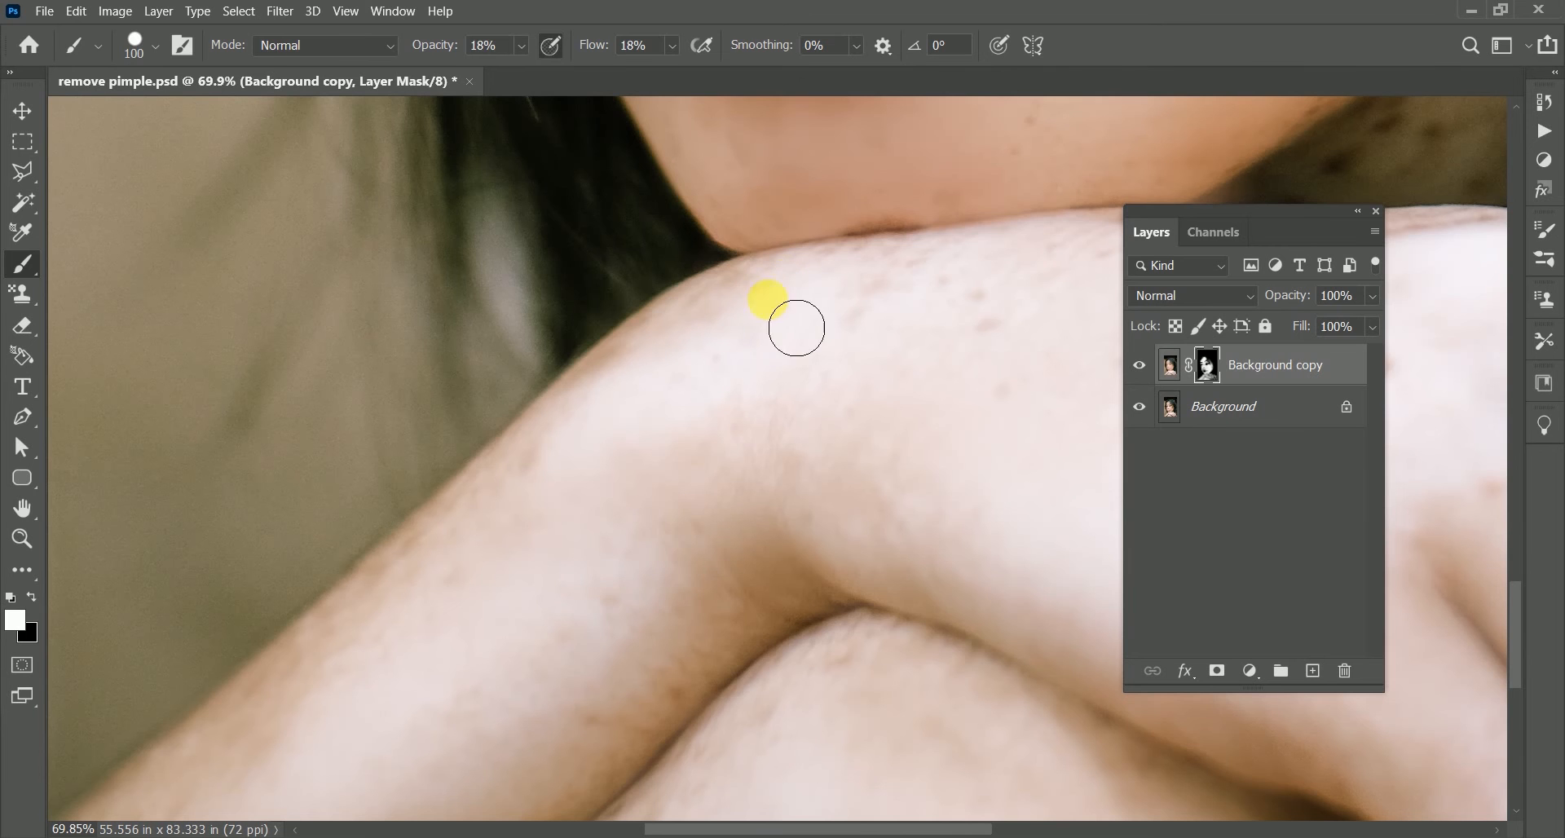
pyautogui.press('space')
pyautogui.moveTo(924, 293); pyautogui.dragTo(594, 377)
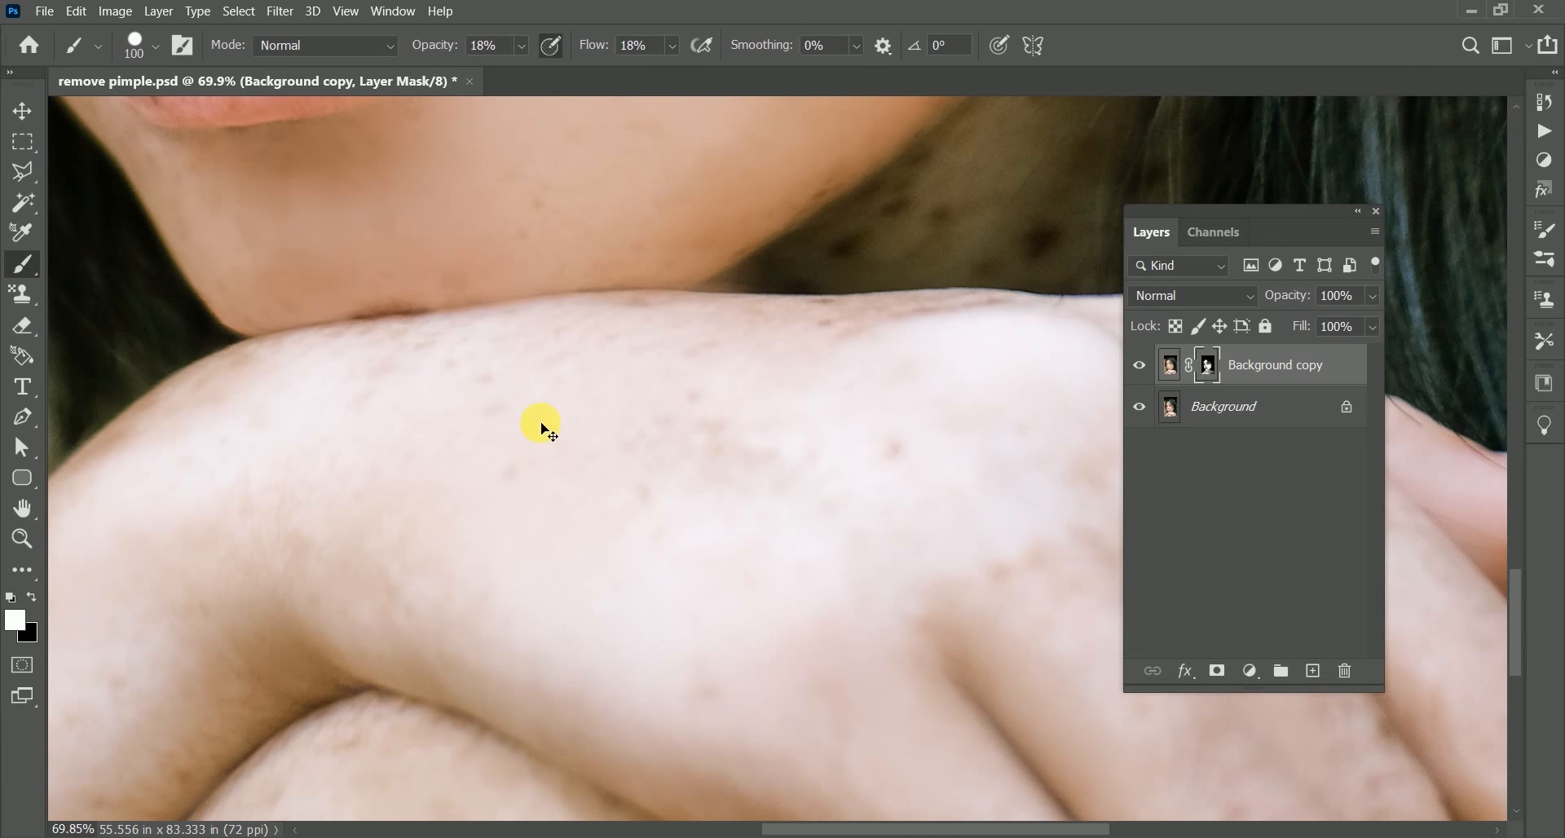
pyautogui.press('space')
pyautogui.moveTo(935, 639); pyautogui.dragTo(392, 364)
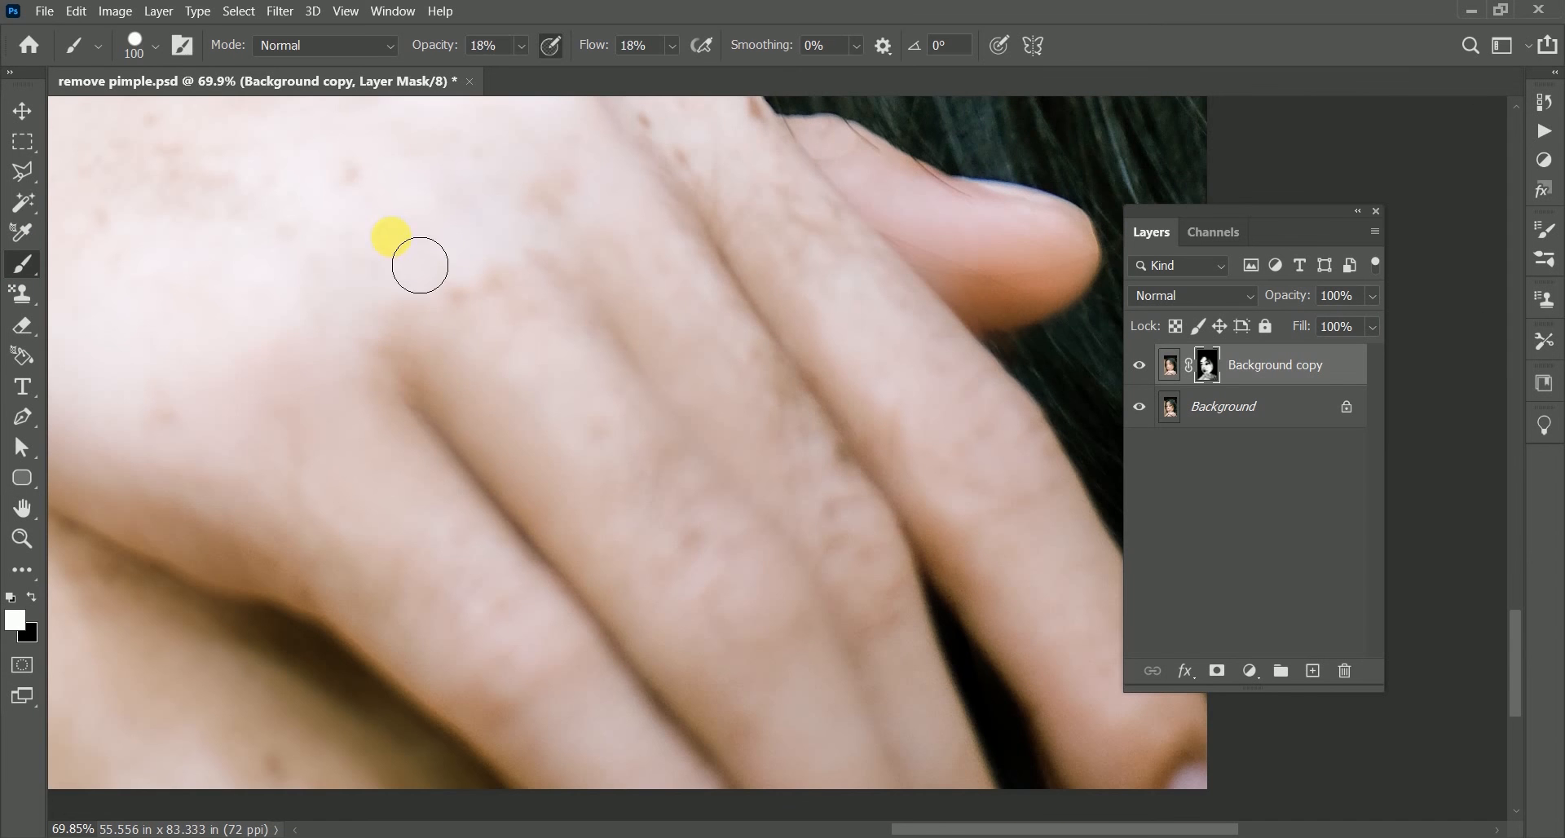
# Check the whole portrait by toggling the visibility of the Background copy layer
pyautogui.hotkey('ctrl', '0')
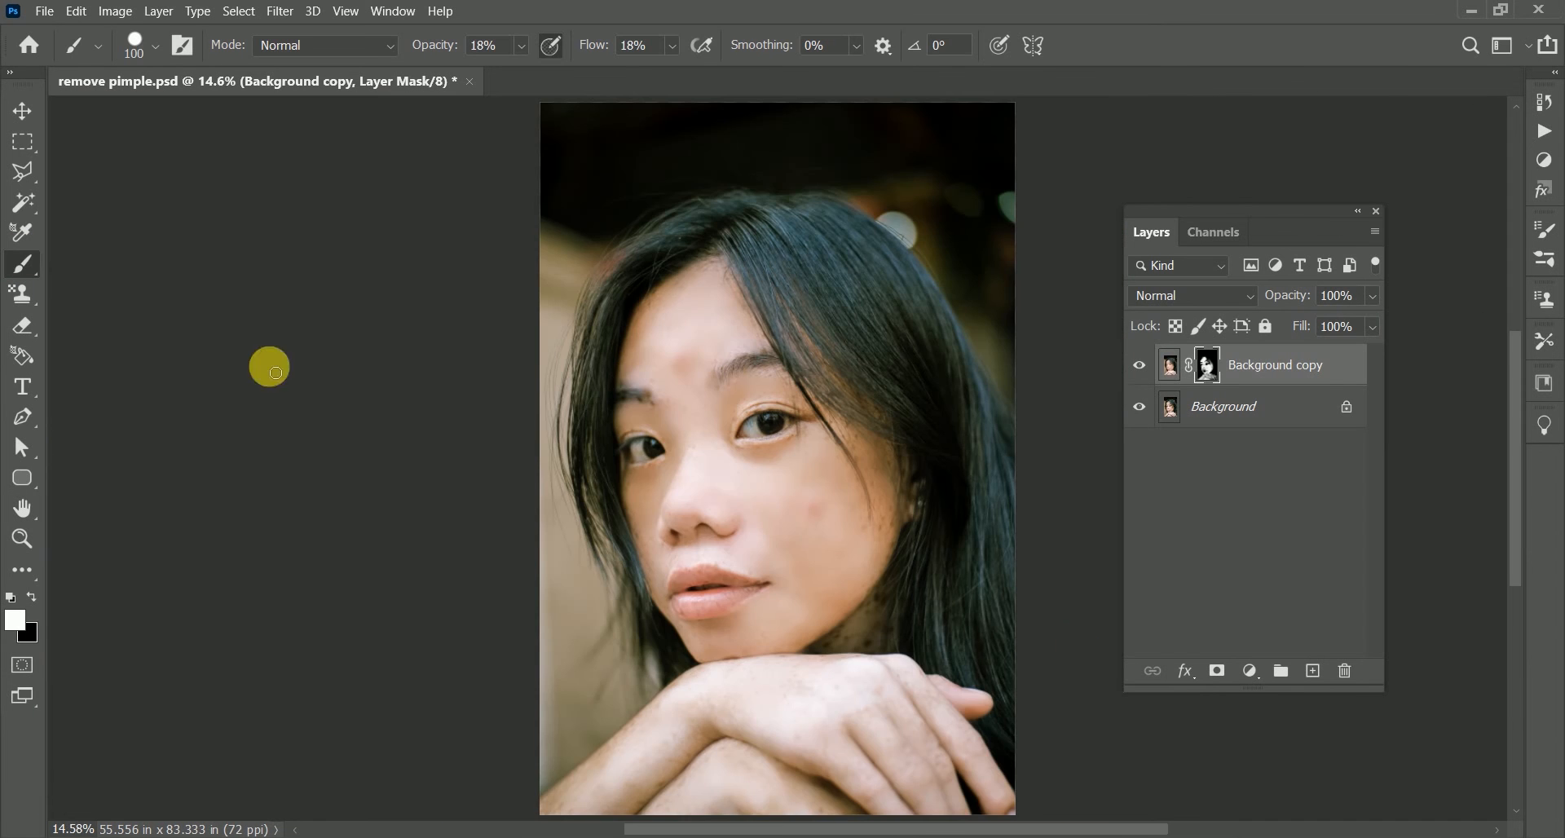
pyautogui.press('z')
pyautogui.click(1140, 365)
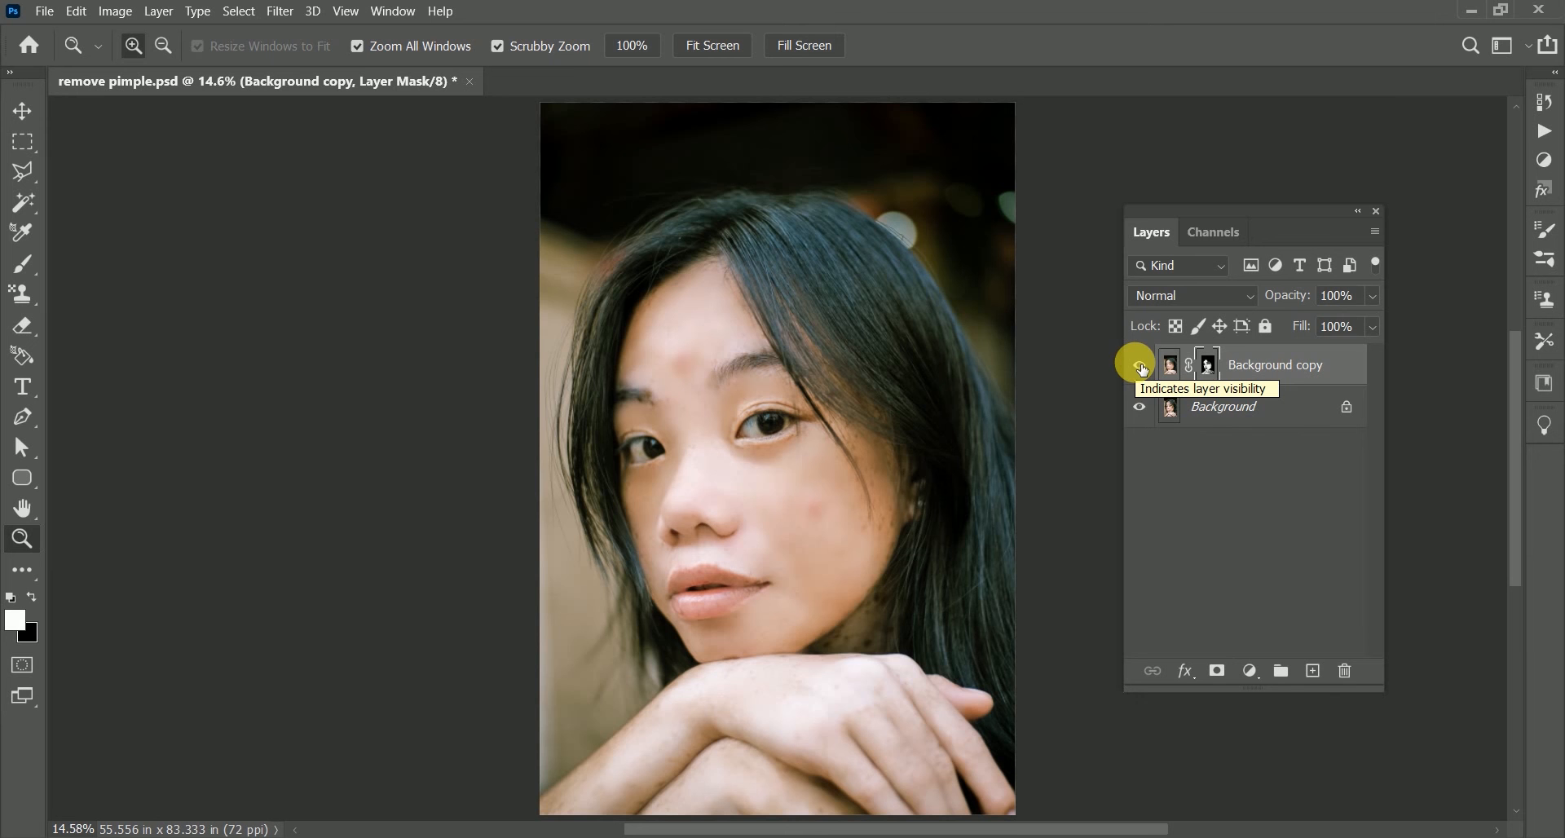
# Set the brush to 45 px and paint the mask over the upper eyelid and outer corner of the eye nearer the ear
pyautogui.moveTo(862, 499); pyautogui.dragTo(949, 444)
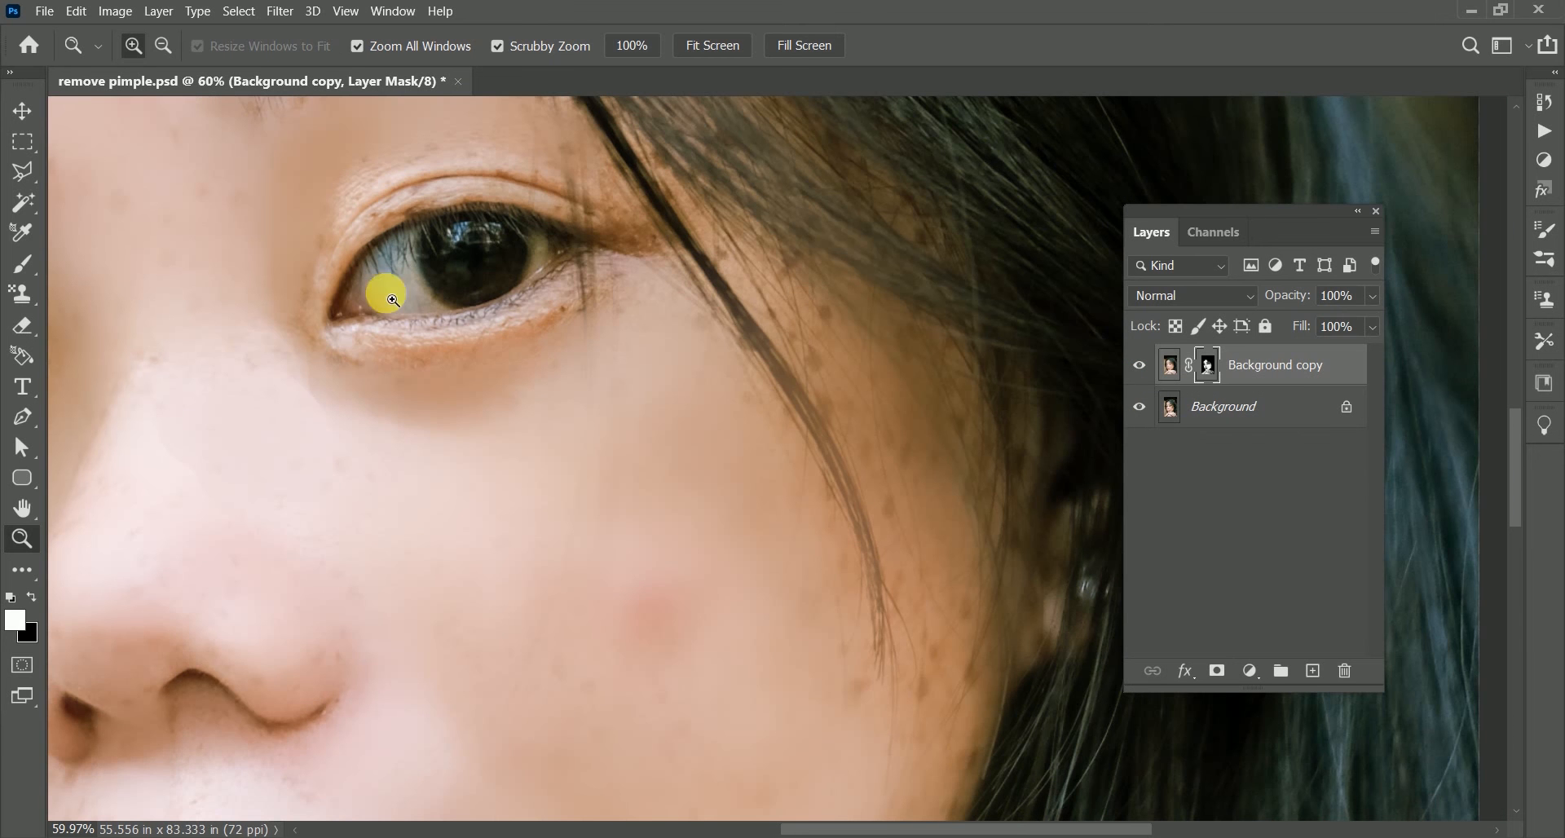
pyautogui.click(18, 266)
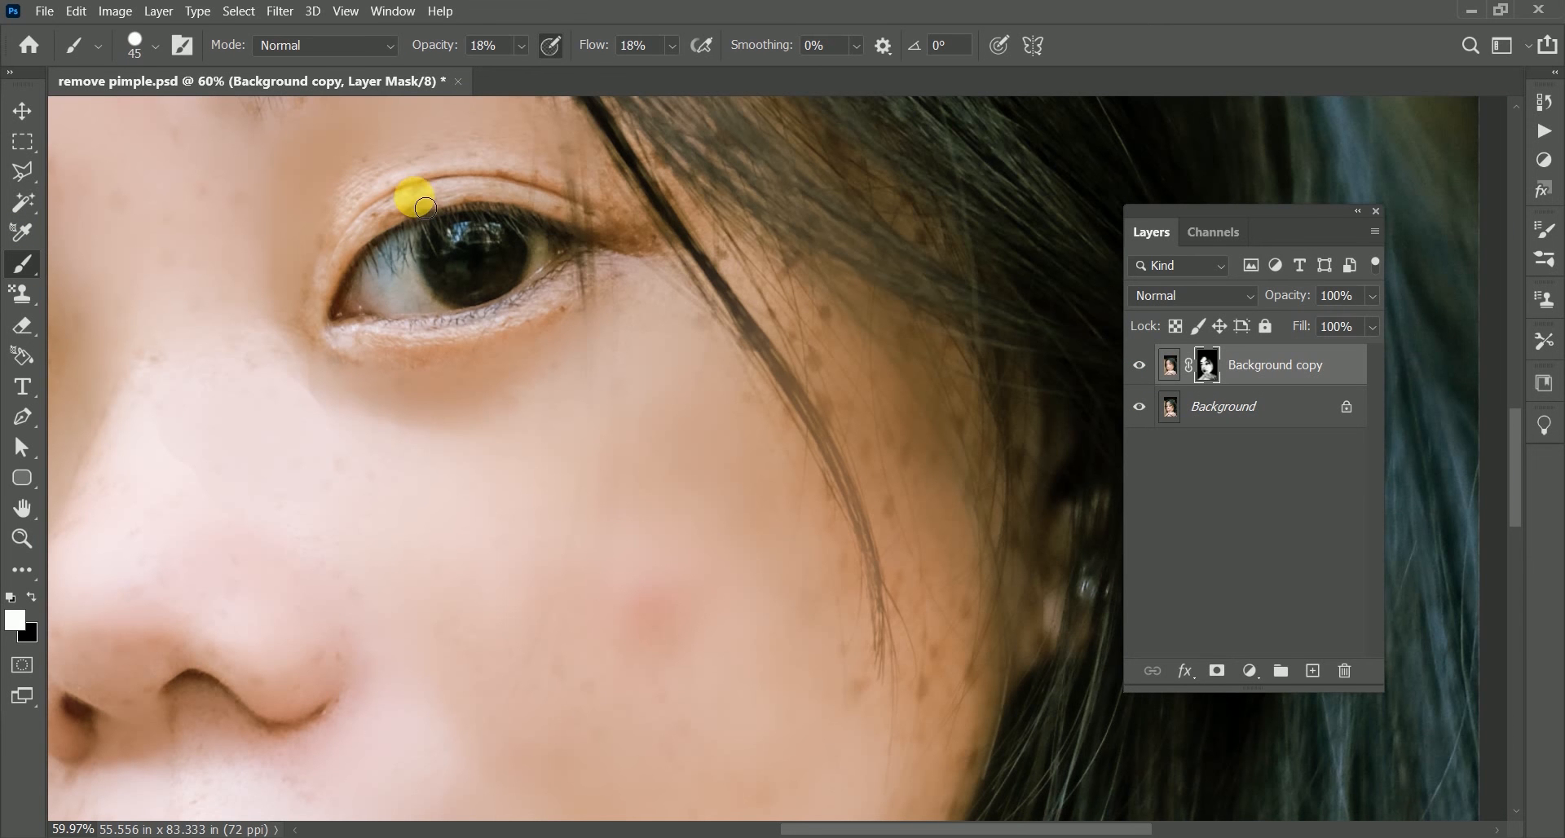
pyautogui.moveTo(434, 205)
pyautogui.mouseDown()
pyautogui.moveTo(485, 201)
pyautogui.moveTo(386, 227)
pyautogui.mouseUp()
pyautogui.moveTo(562, 214)
pyautogui.mouseDown()
pyautogui.moveTo(659, 259)
pyautogui.moveTo(618, 313)
pyautogui.moveTo(542, 336)
pyautogui.mouseUp()
# Paint the mask over the remaining freckles on the temple and outer cheek beside the loose hair strand
pyautogui.moveTo(843, 335); pyautogui.dragTo(840, 406)
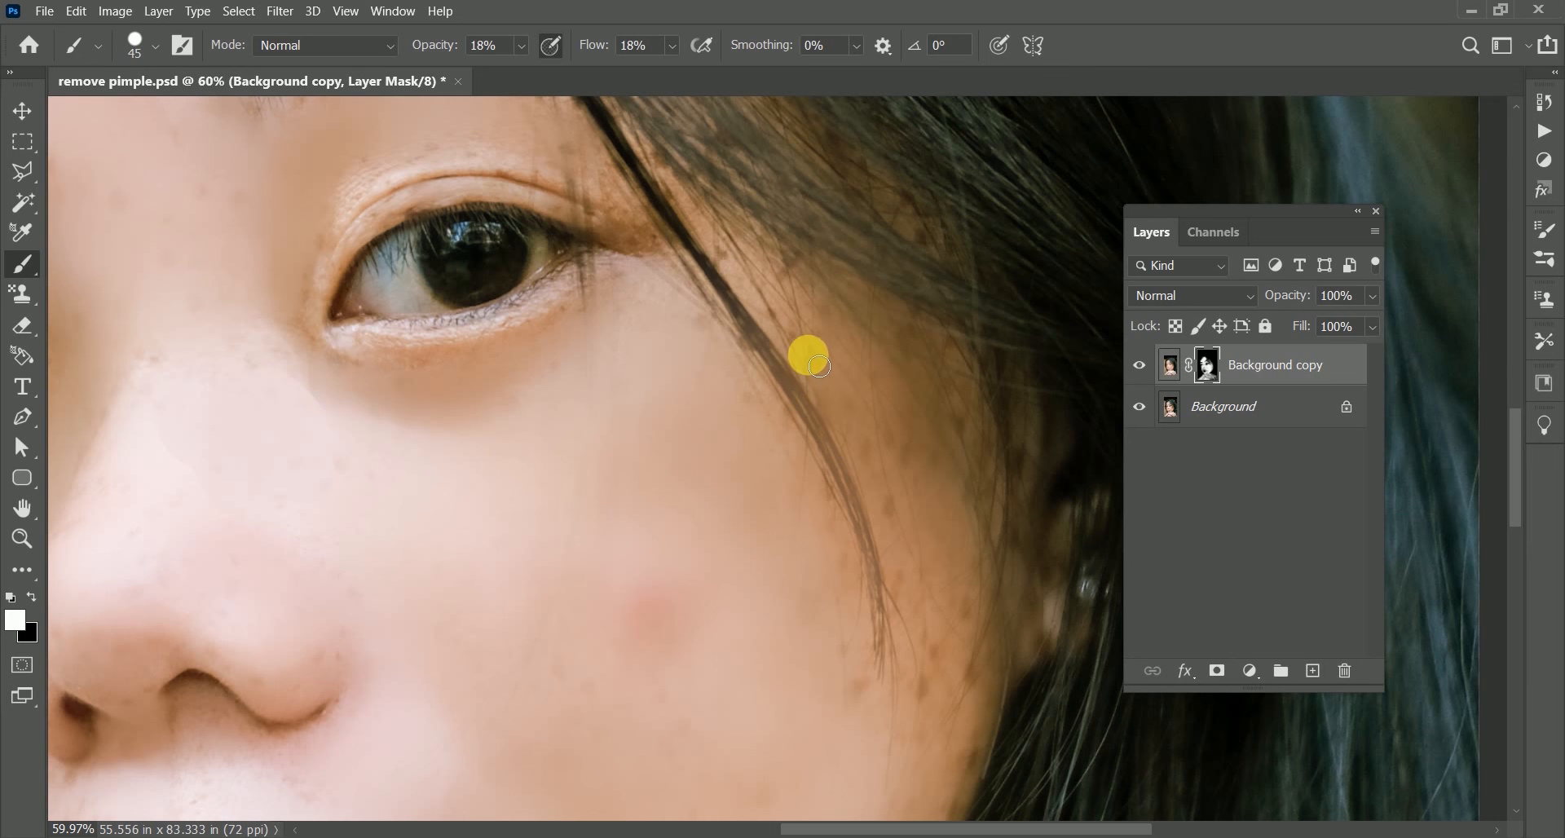
pyautogui.click(762, 272)
pyautogui.click(911, 494)
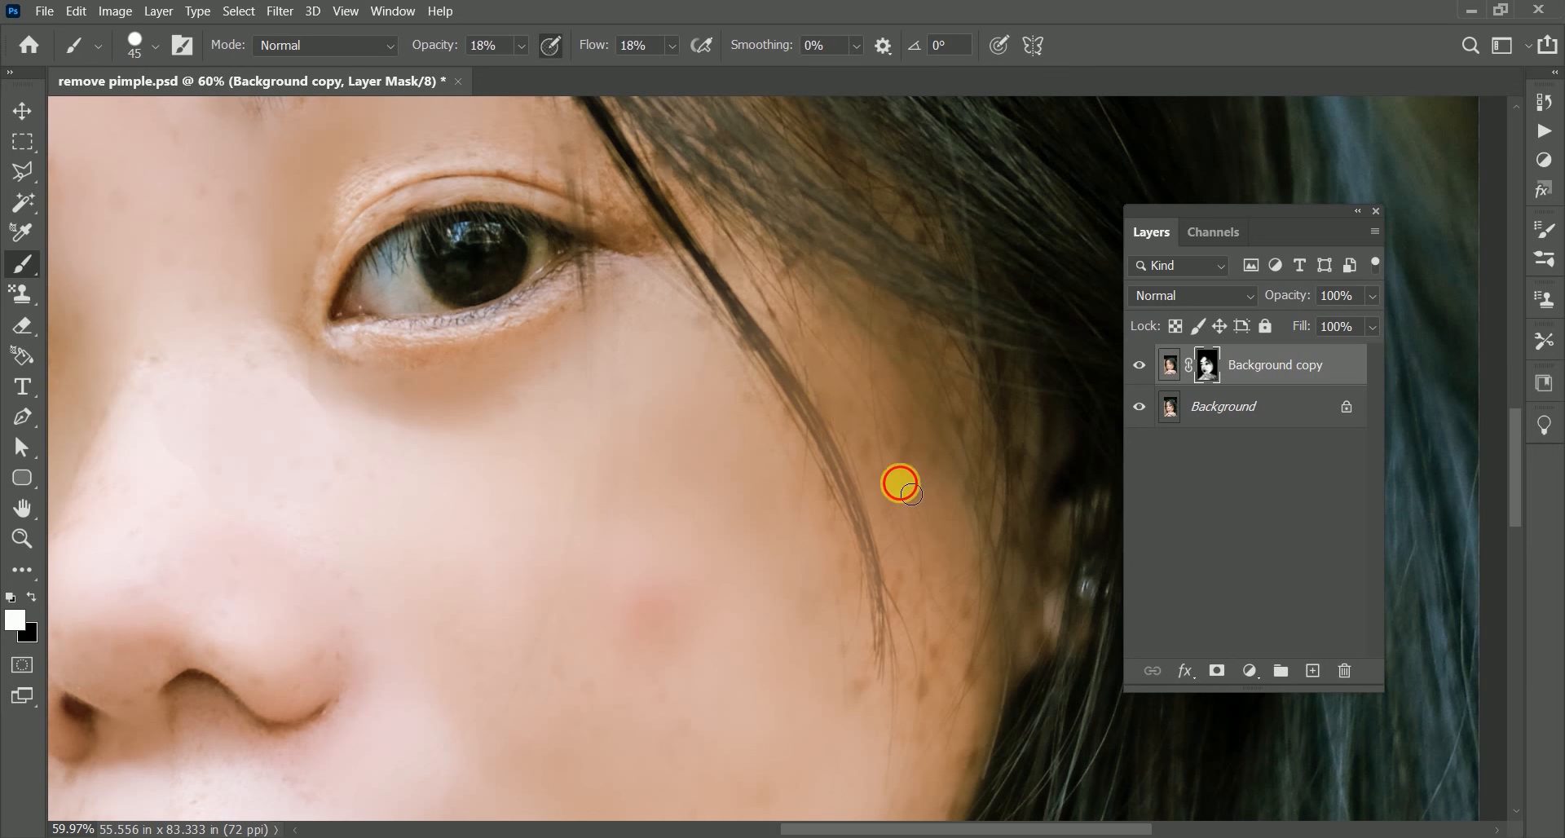
pyautogui.moveTo(939, 452); pyautogui.dragTo(982, 721)
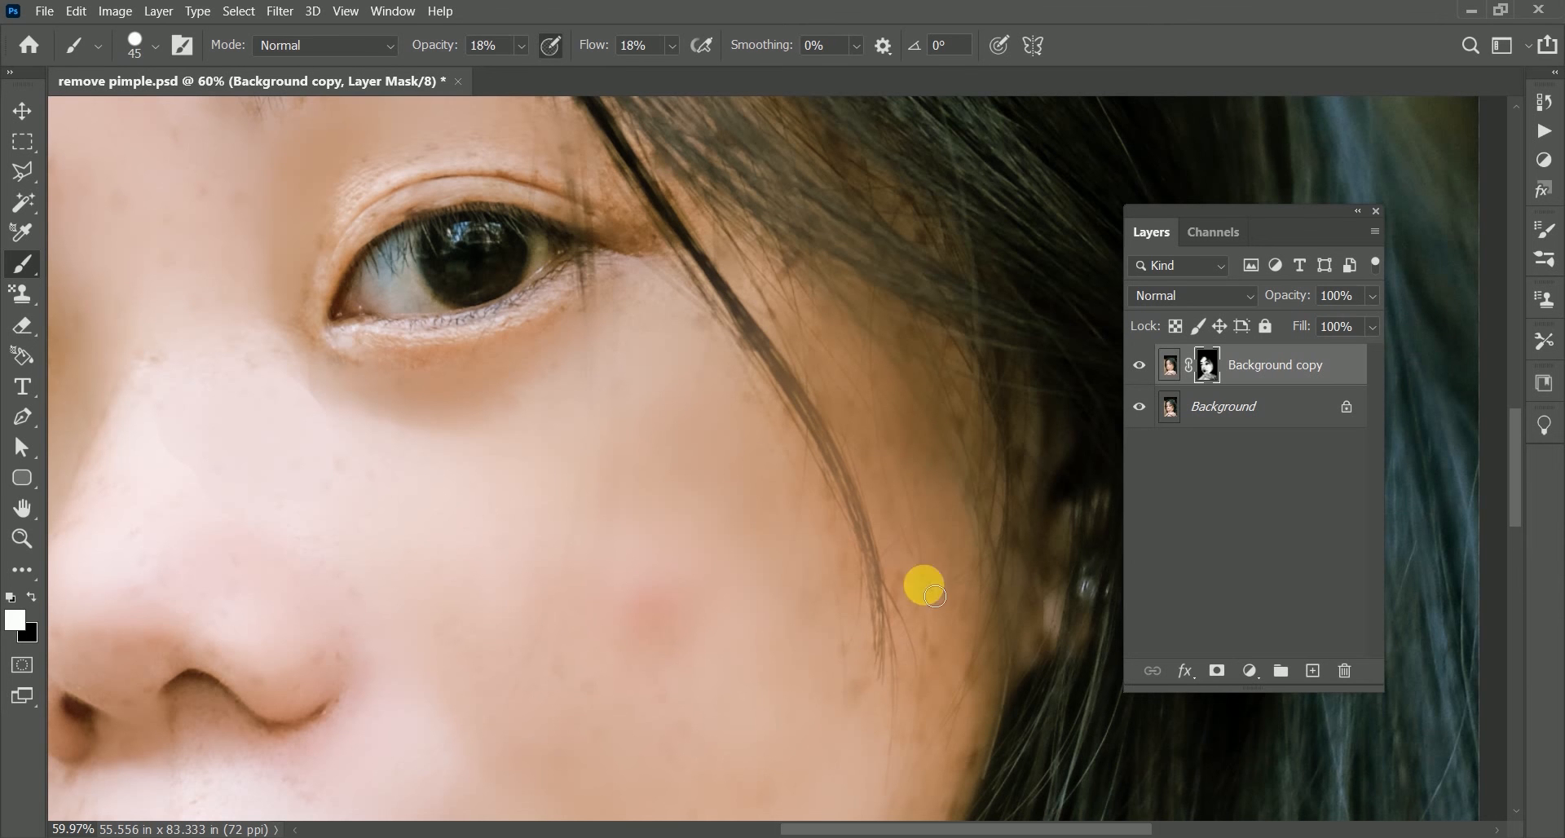
# Compare the retouched and original skin, in full view and close up on the face, by hiding and showing the Background copy layer
pyautogui.hotkey('ctrl', '0')
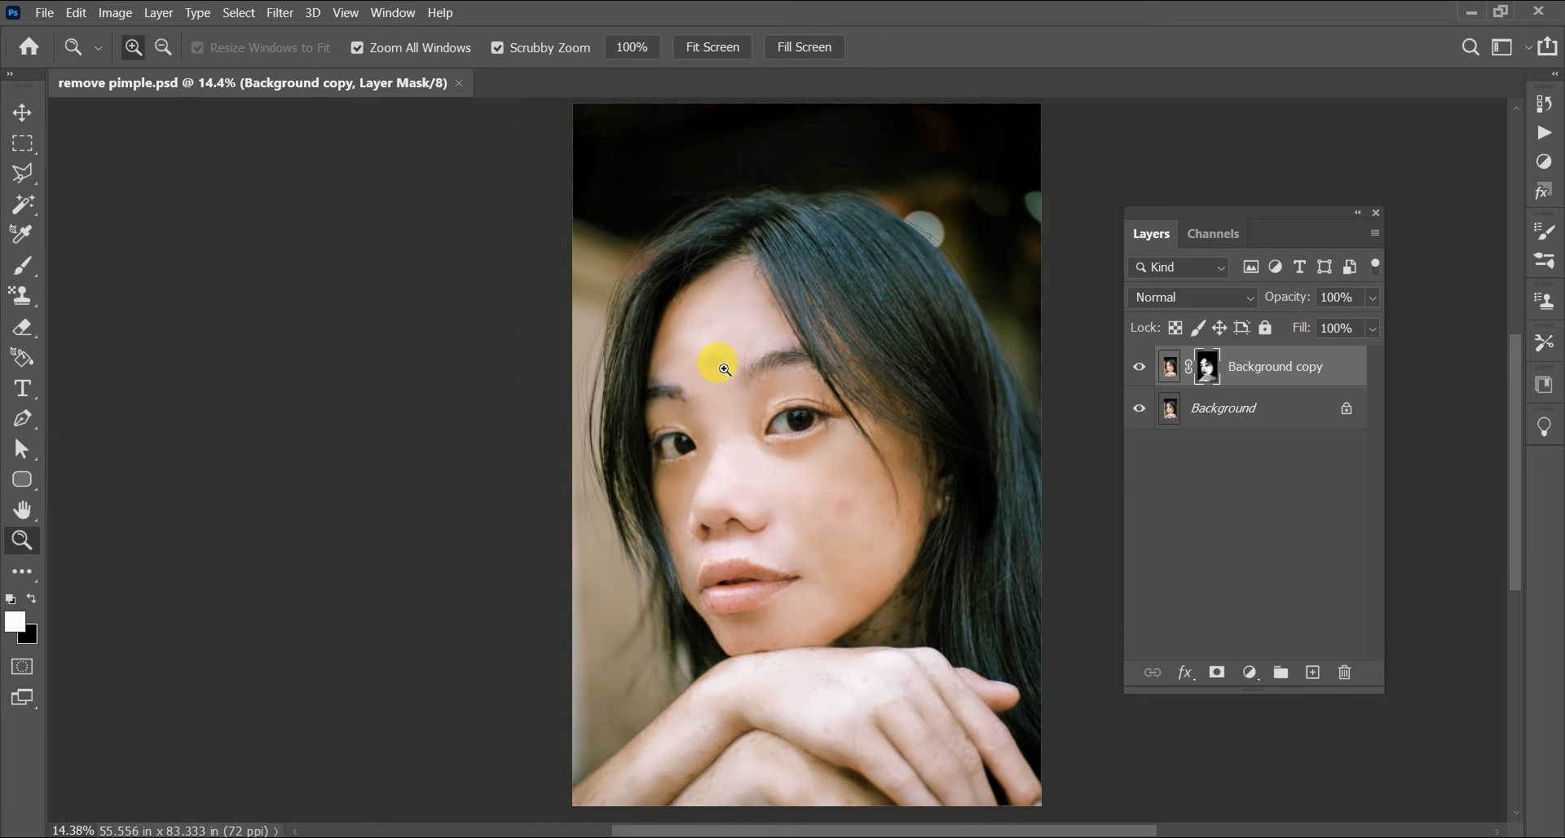
pyautogui.click(1146, 377)
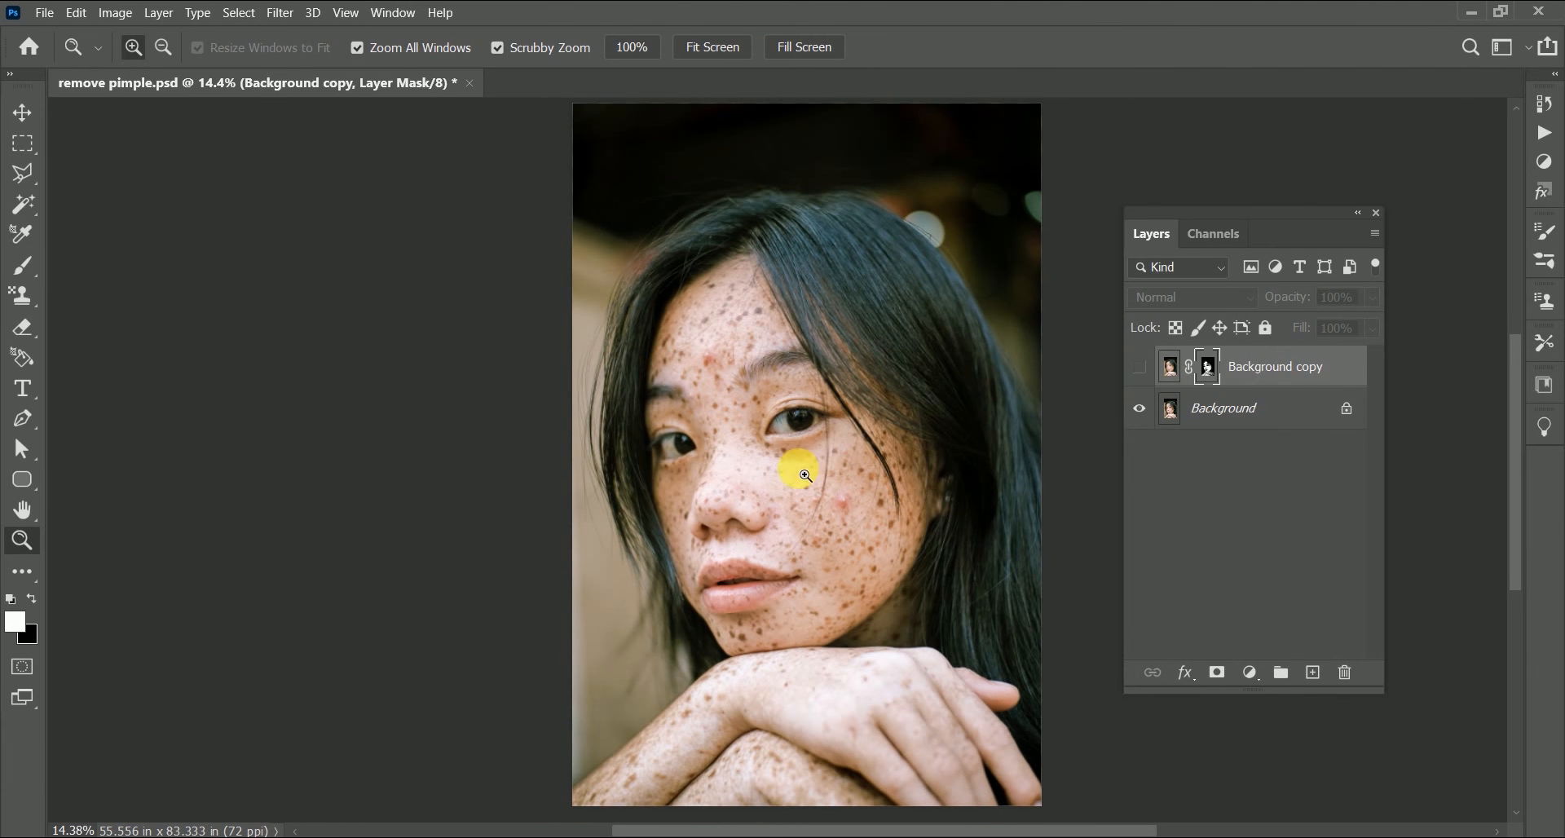
pyautogui.moveTo(877, 432); pyautogui.dragTo(926, 406)
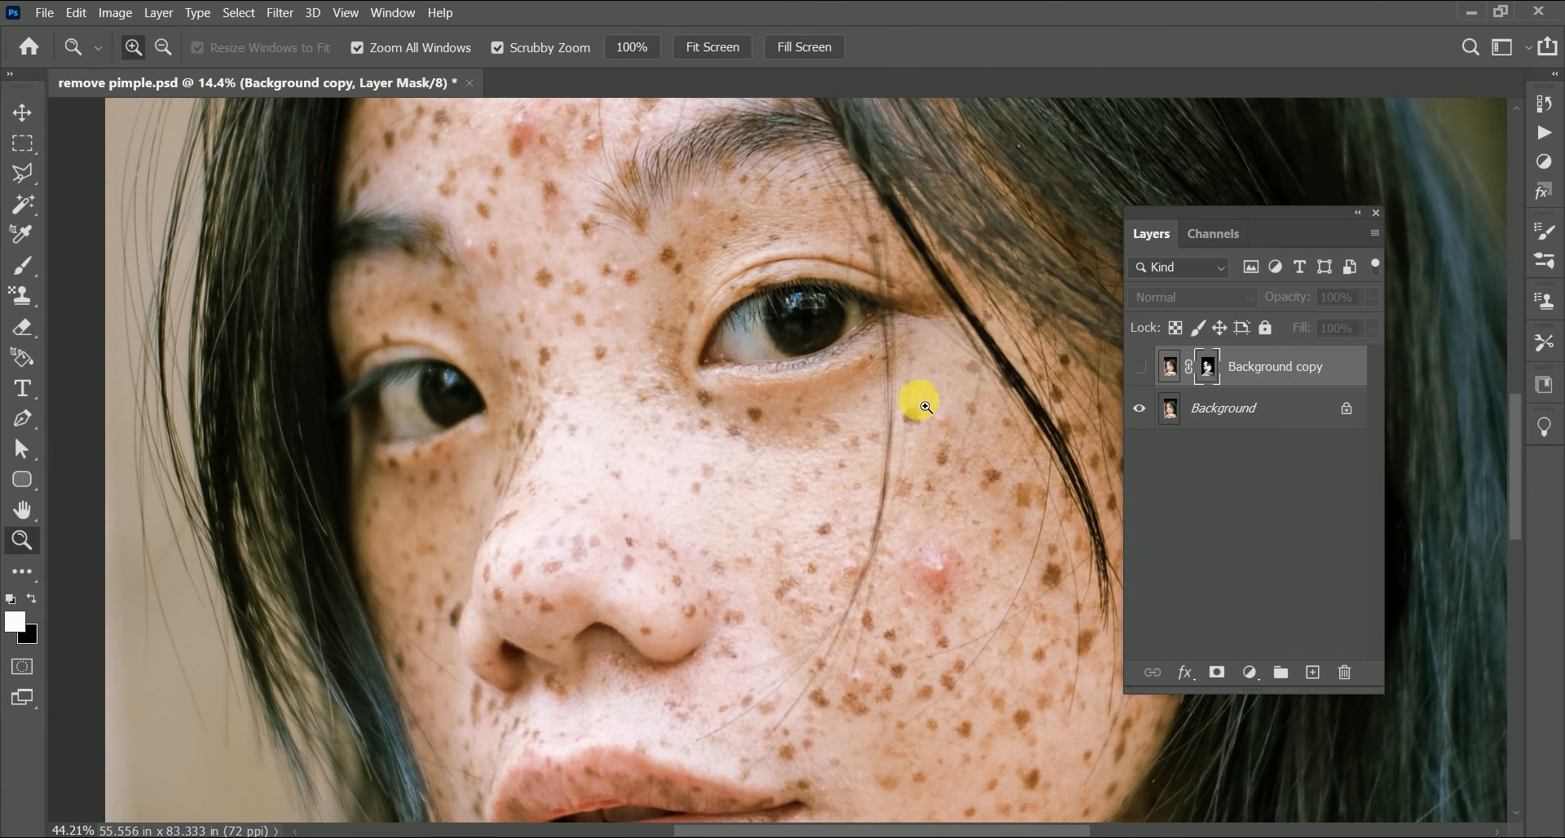
pyautogui.click(1141, 368)
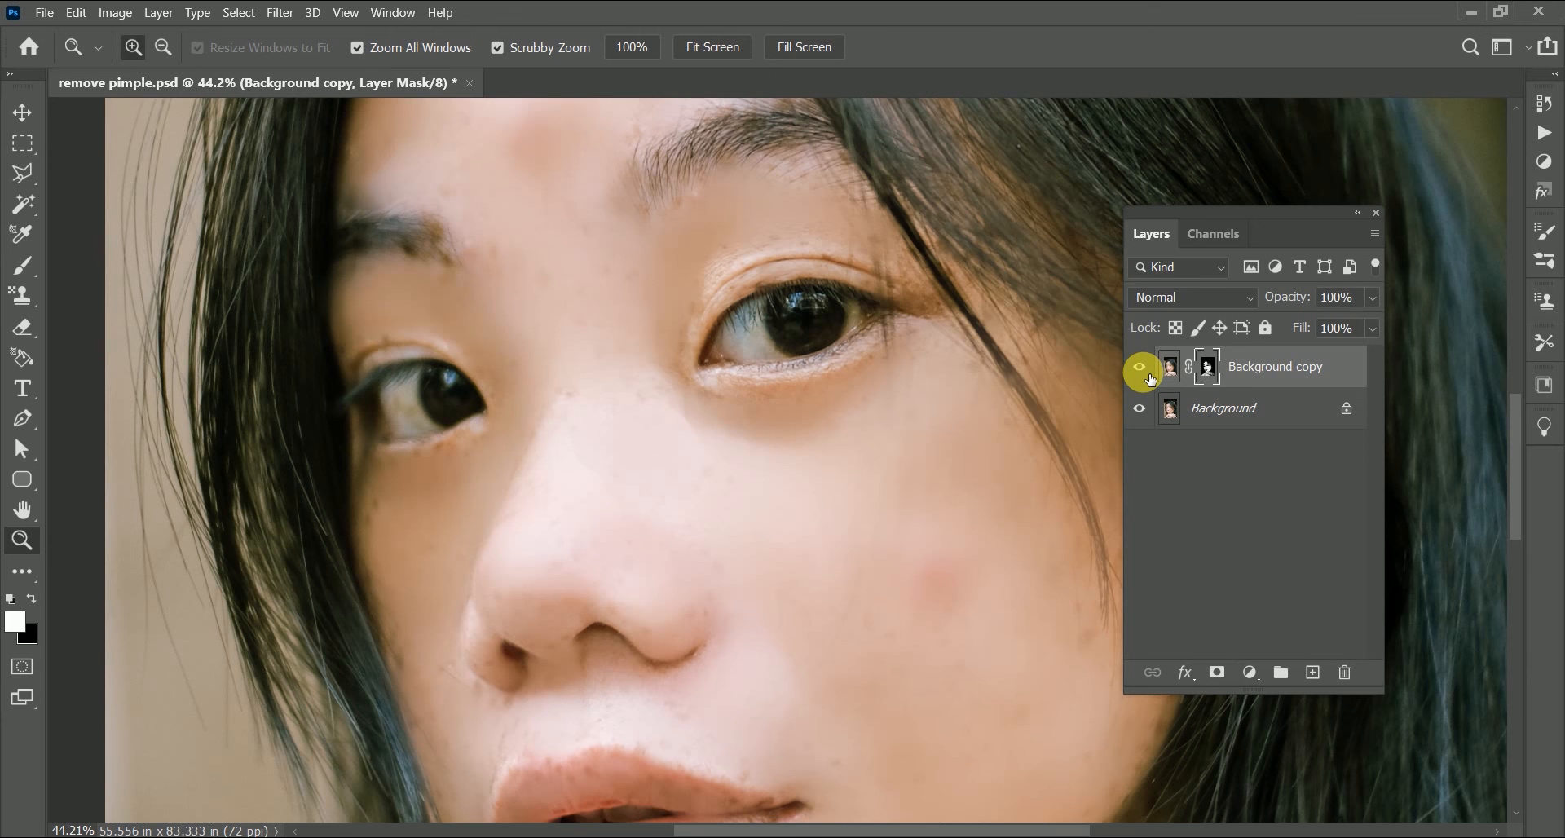
pyautogui.click(1146, 370)
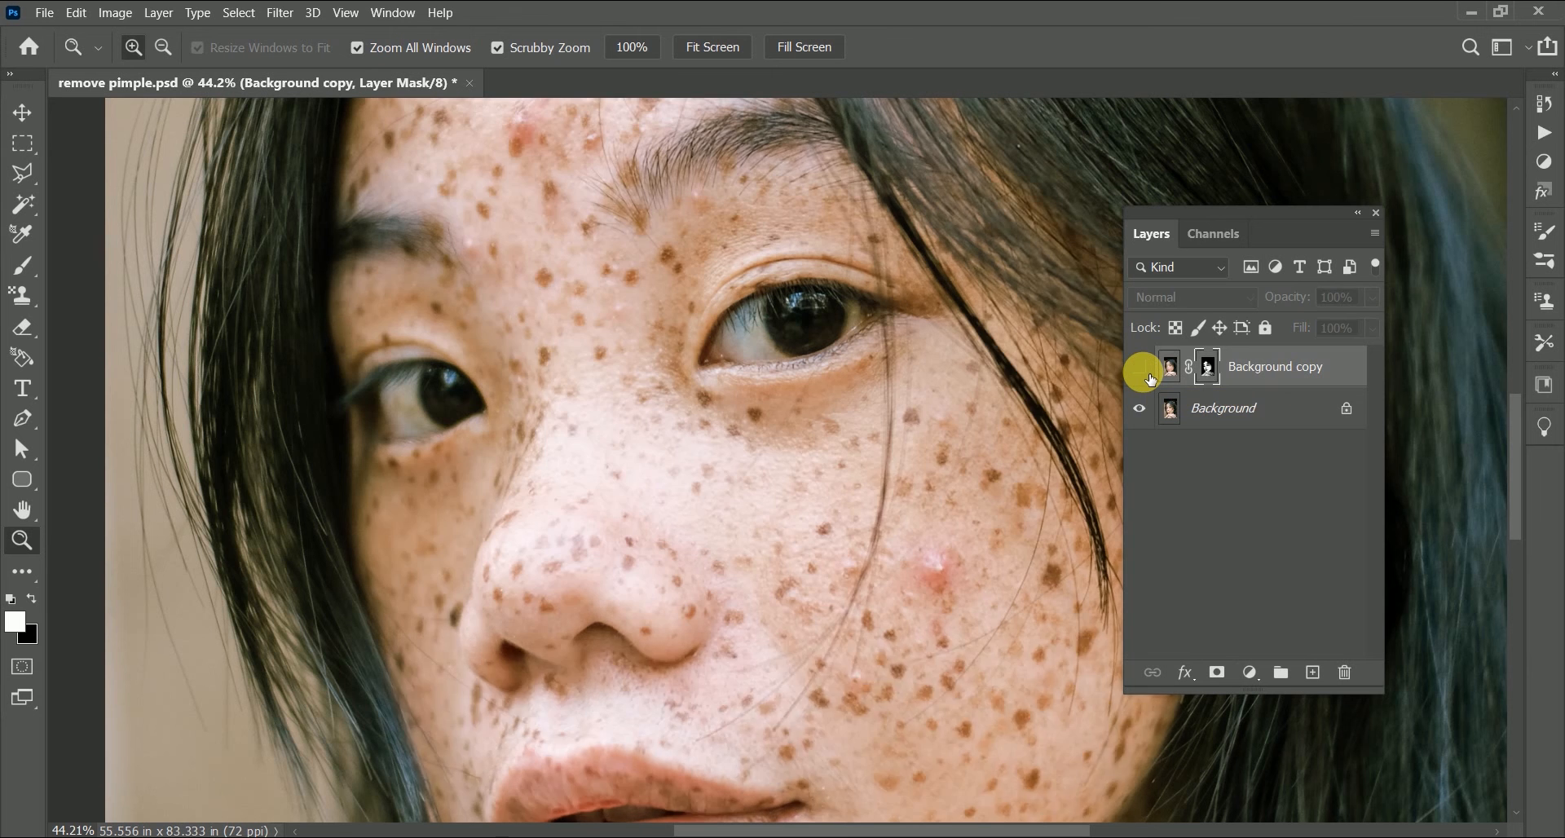